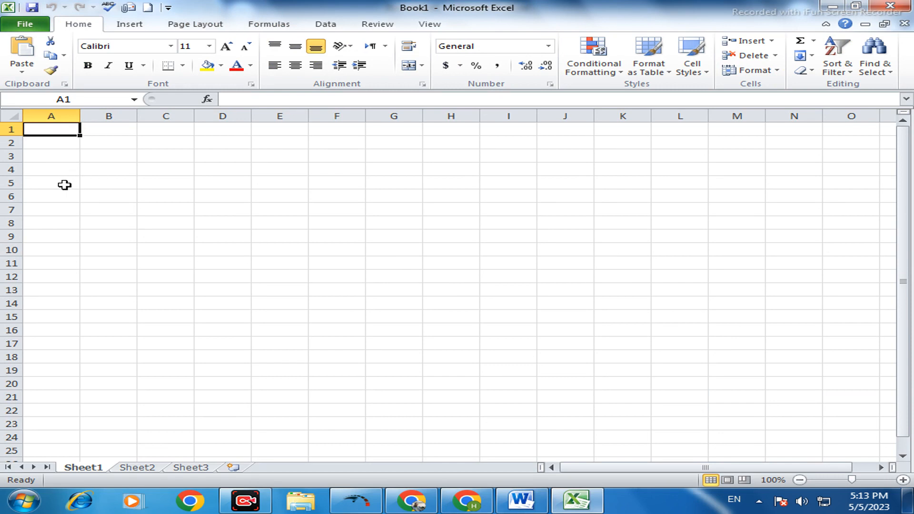
# - Merge and center A5:B5, enter the label "Name" in it, and merge C5:D5 beside it as a blank field
pyautogui.moveTo(65, 184); pyautogui.dragTo(100, 184)
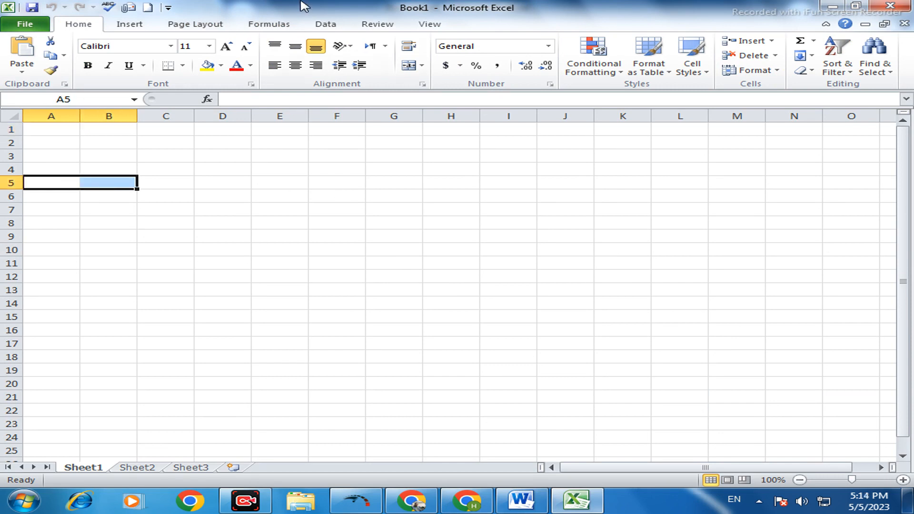
pyautogui.click(417, 68)
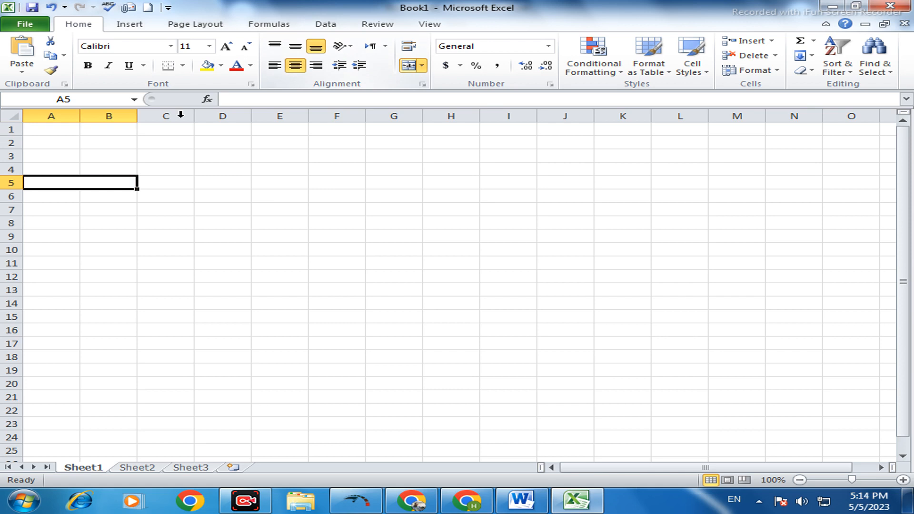
pyautogui.doubleClick(79, 183)
pyautogui.write('Name')
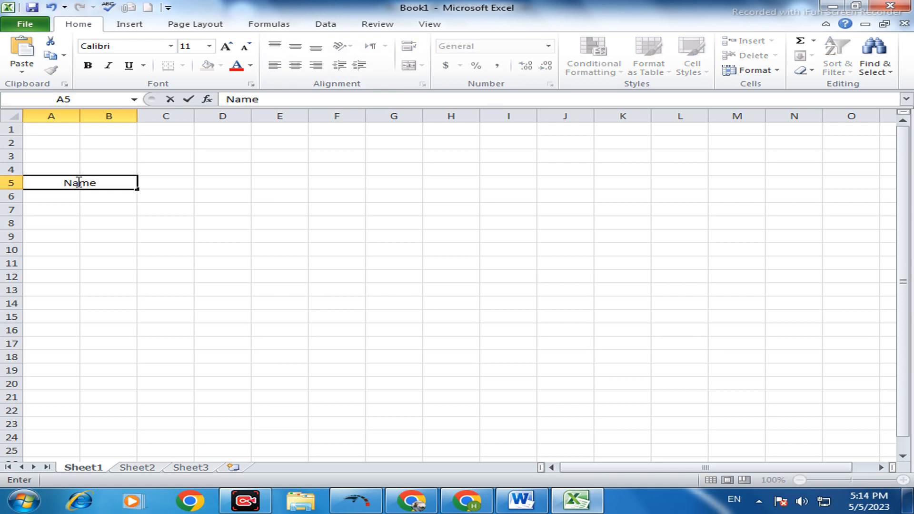
pyautogui.click(191, 185)
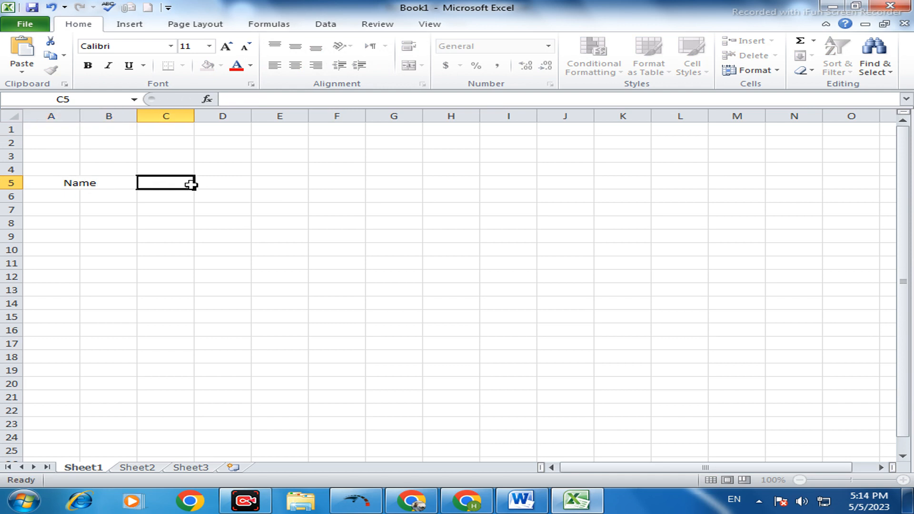
pyautogui.moveTo(190, 185); pyautogui.dragTo(213, 183)
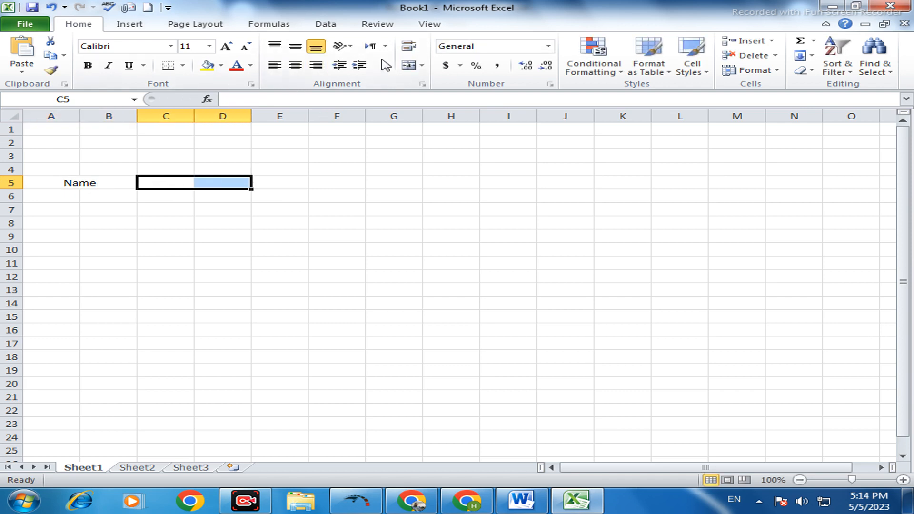
pyautogui.click(408, 66)
# - Merge and center E5:F5, enter the label "Class" in it, and merge G5:H5 beside it as a blank field
pyautogui.click(274, 184)
pyautogui.moveTo(322, 186); pyautogui.dragTo(337, 187)
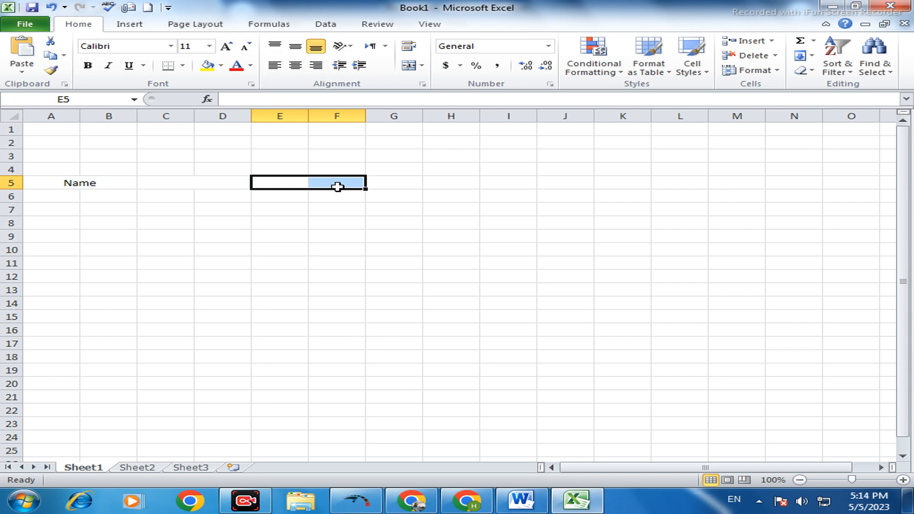
pyautogui.click(408, 65)
pyautogui.doubleClick(291, 181)
pyautogui.write('Class')
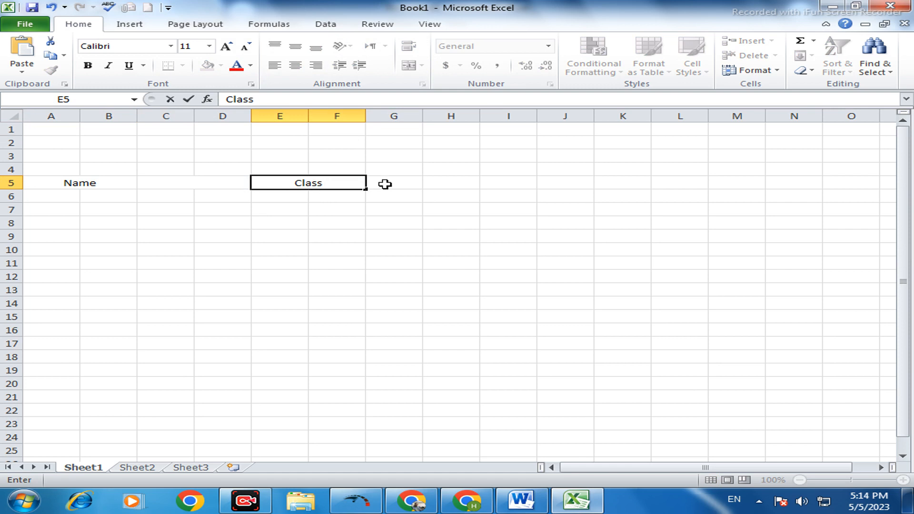
pyautogui.moveTo(390, 182); pyautogui.dragTo(431, 181)
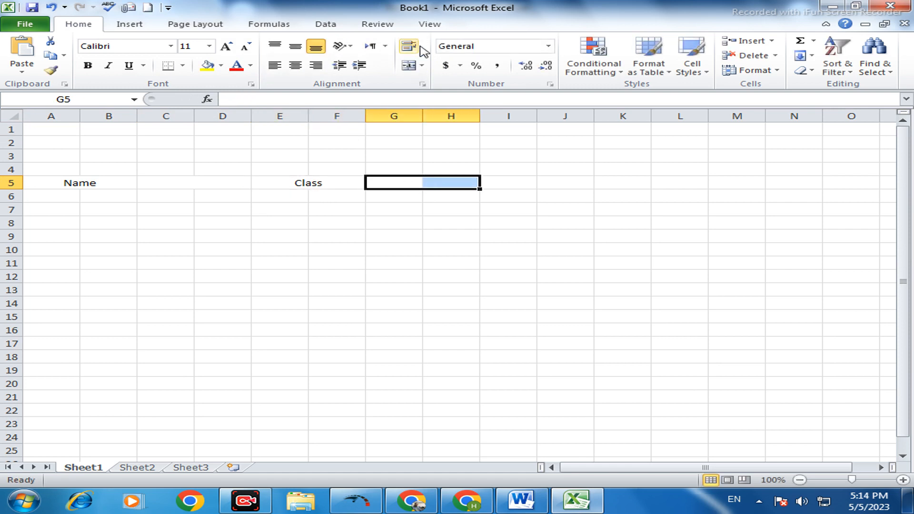
pyautogui.click(411, 65)
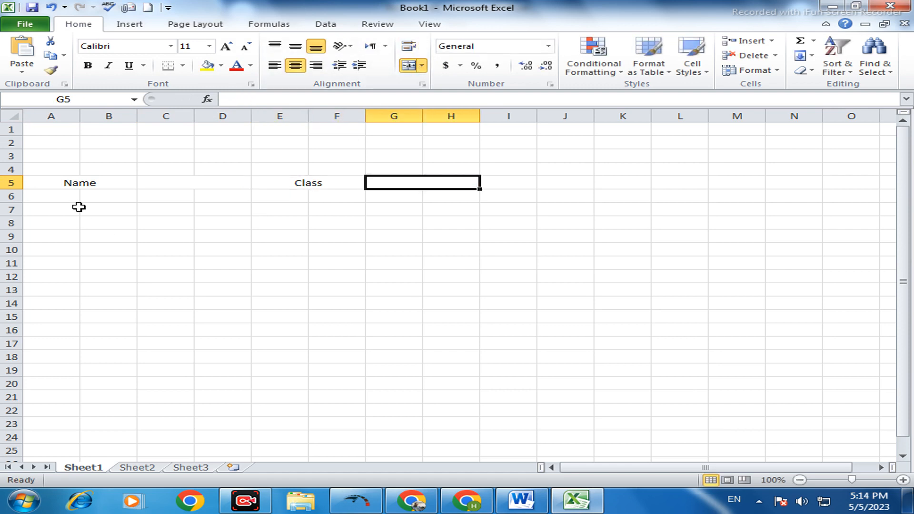
# - Merge and center cells A6:B6 below the Name label
pyautogui.moveTo(64, 197); pyautogui.dragTo(100, 196)
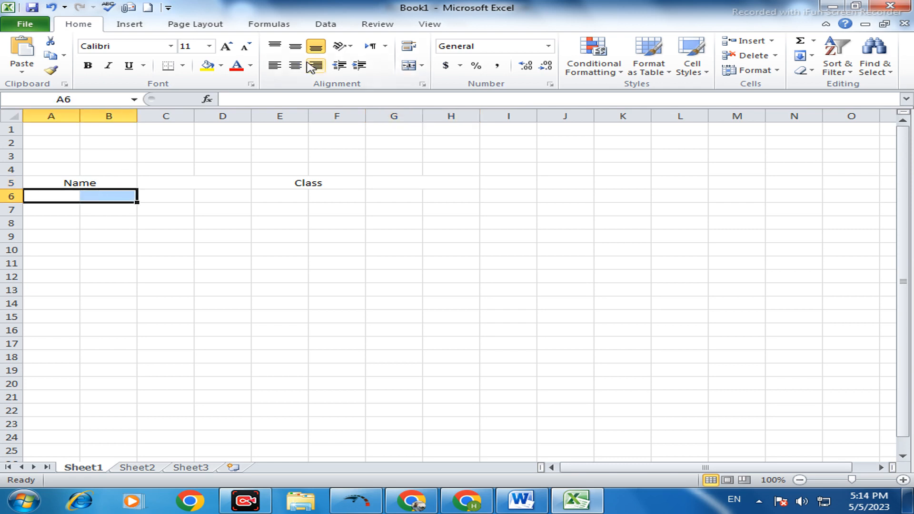
pyautogui.click(411, 65)
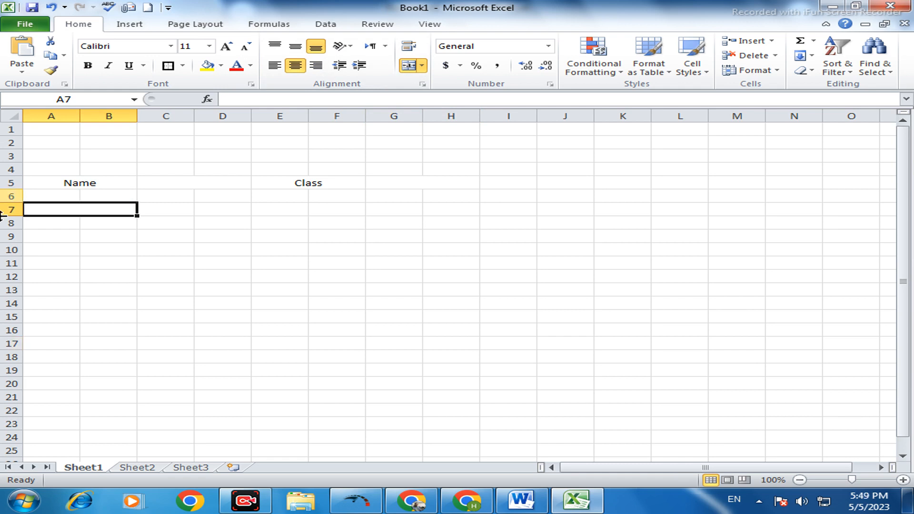
# - Apply a thick box border to each of the four merged cells in row 5, from Name through G5:H5
pyautogui.click(40, 183)
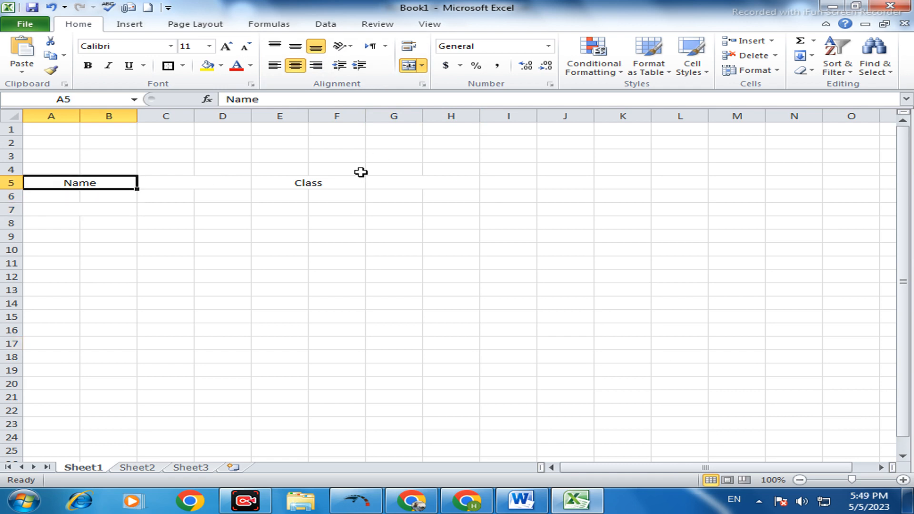
pyautogui.click(315, 182)
pyautogui.click(38, 185)
pyautogui.click(167, 65)
pyautogui.click(199, 187)
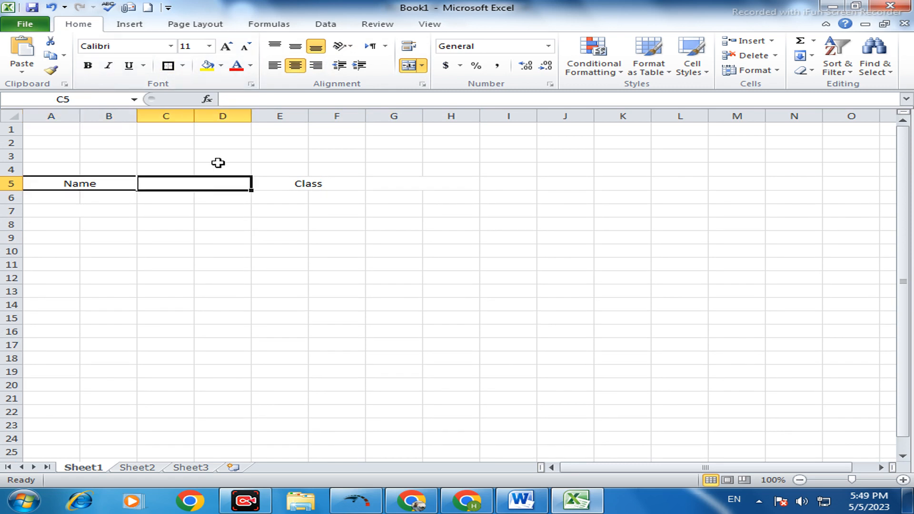
pyautogui.click(168, 65)
pyautogui.click(333, 185)
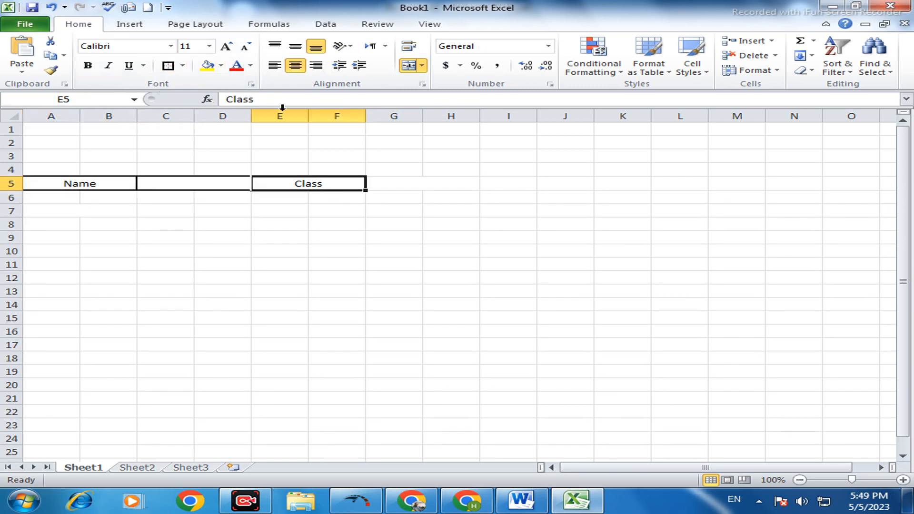
pyautogui.click(168, 66)
pyautogui.click(426, 183)
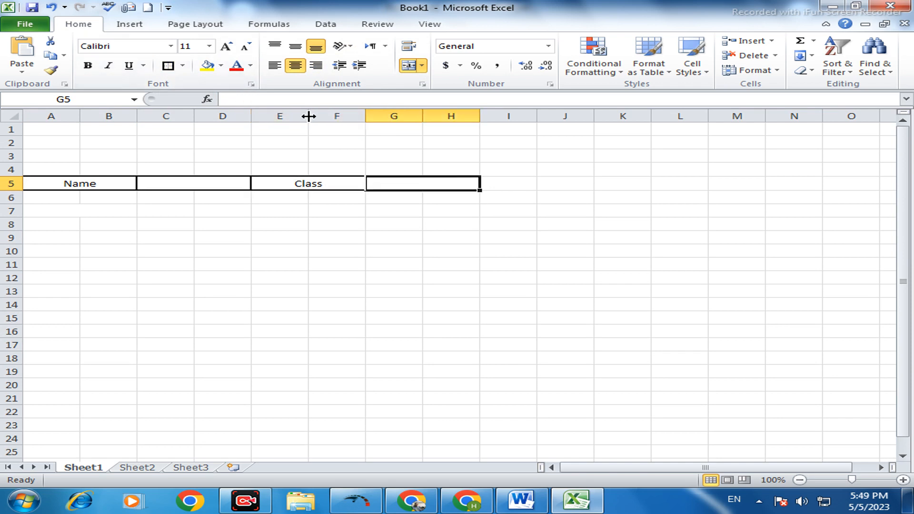
pyautogui.click(168, 65)
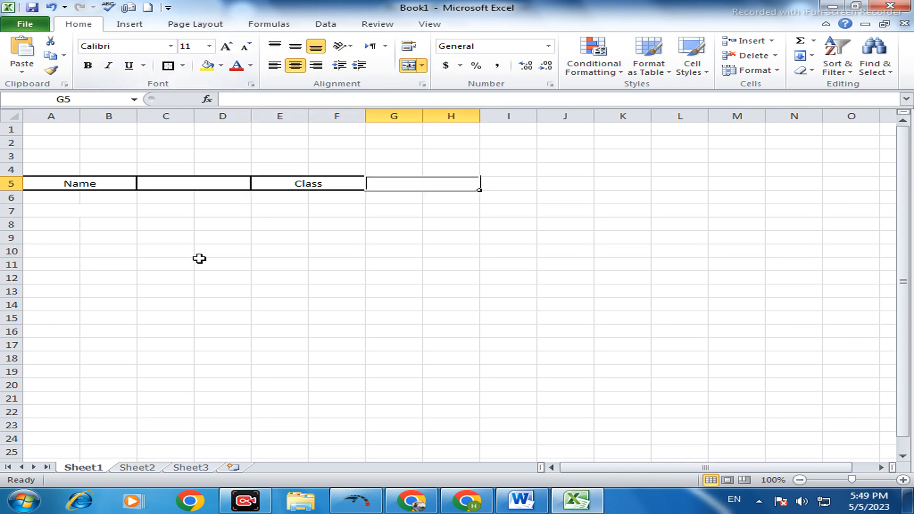
# - Enter the label "Father Name" in merged cell A7:B7 and merge C7:D7 beside it as a blank field
pyautogui.click(75, 197)
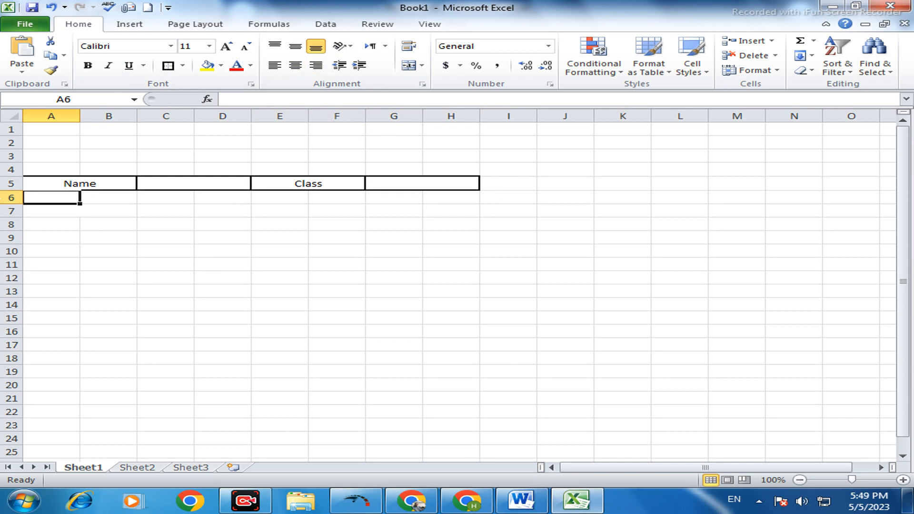
pyautogui.click(55, 213)
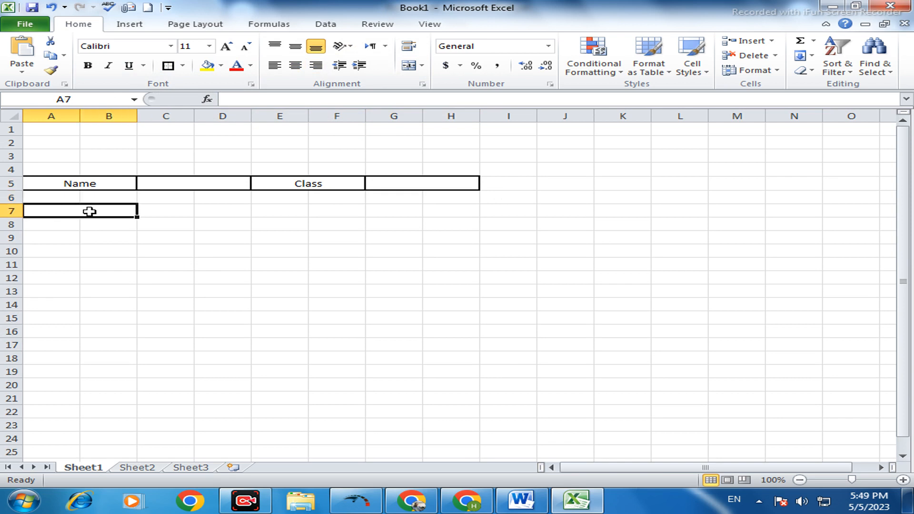
pyautogui.click(421, 67)
pyautogui.click(295, 46)
pyautogui.doubleClick(122, 211)
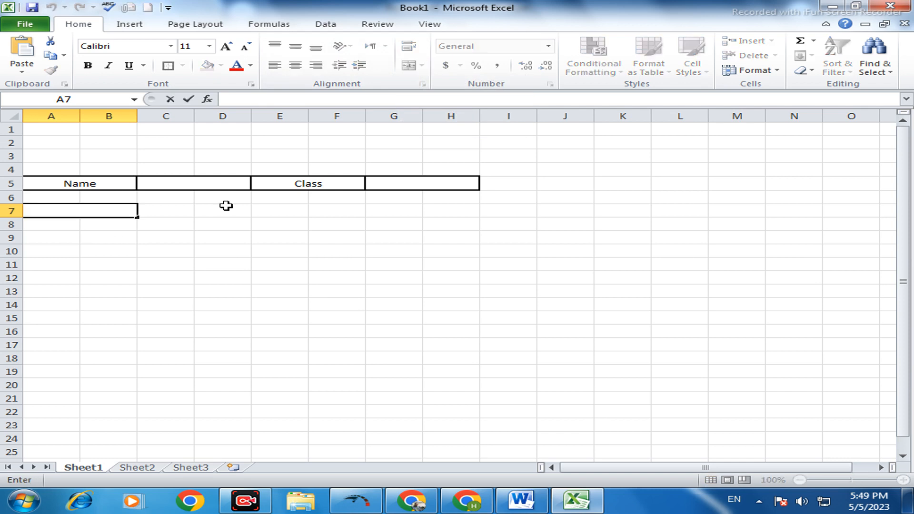
pyautogui.write('Father Name')
pyautogui.moveTo(159, 211); pyautogui.dragTo(224, 212)
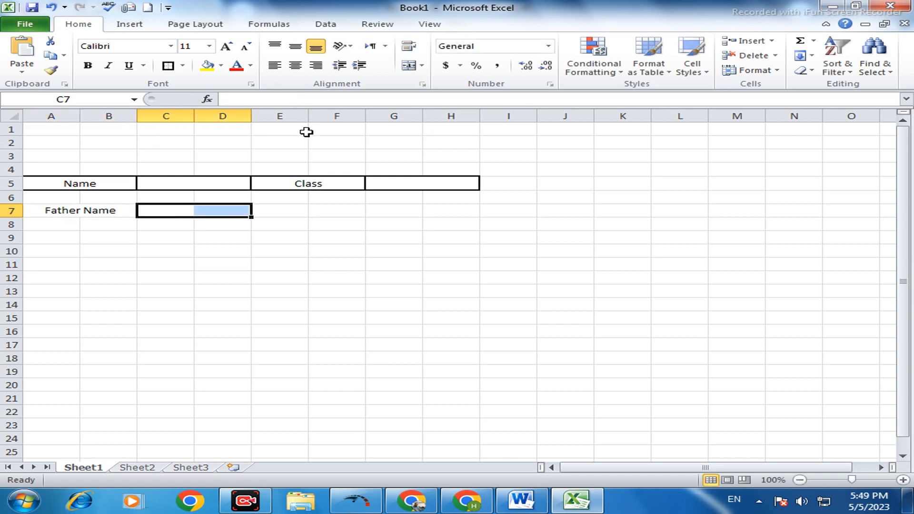
pyautogui.click(409, 65)
# - Merge and center E7:F7, enter the label "Roll No" in it, and merge G7:H7 beside it
pyautogui.moveTo(268, 215); pyautogui.dragTo(333, 216)
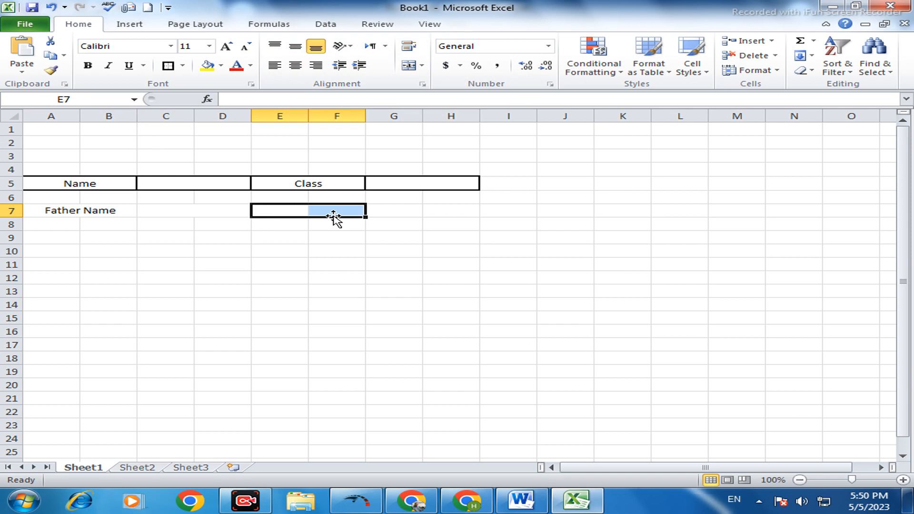
pyautogui.click(408, 65)
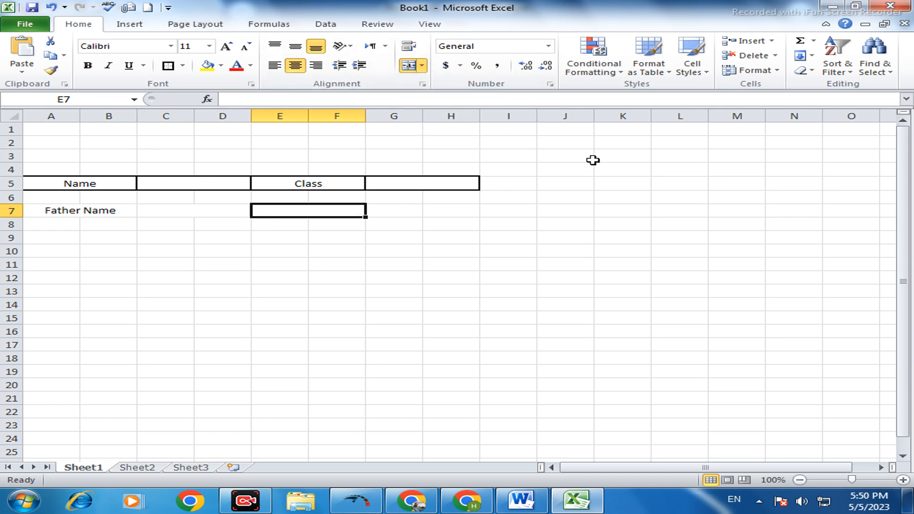
pyautogui.write('Roll')
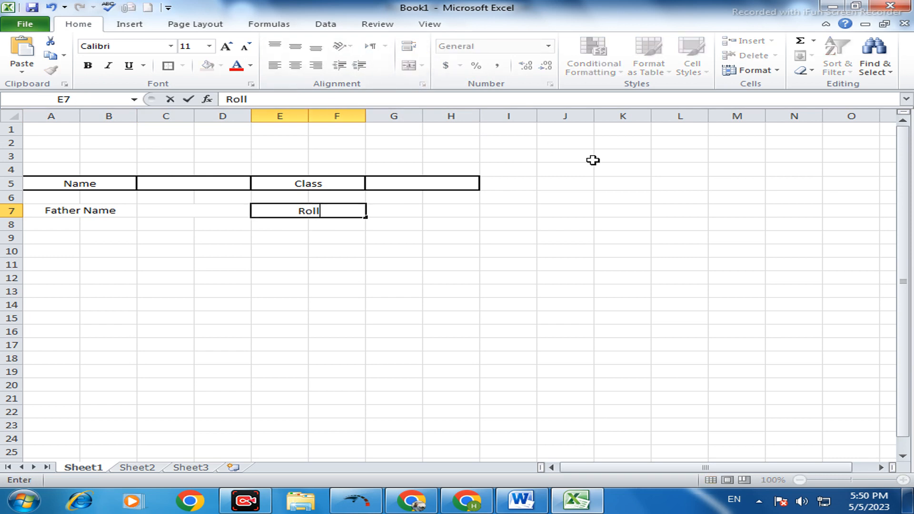
pyautogui.write(' No')
pyautogui.moveTo(402, 208); pyautogui.dragTo(443, 209)
pyautogui.click(410, 65)
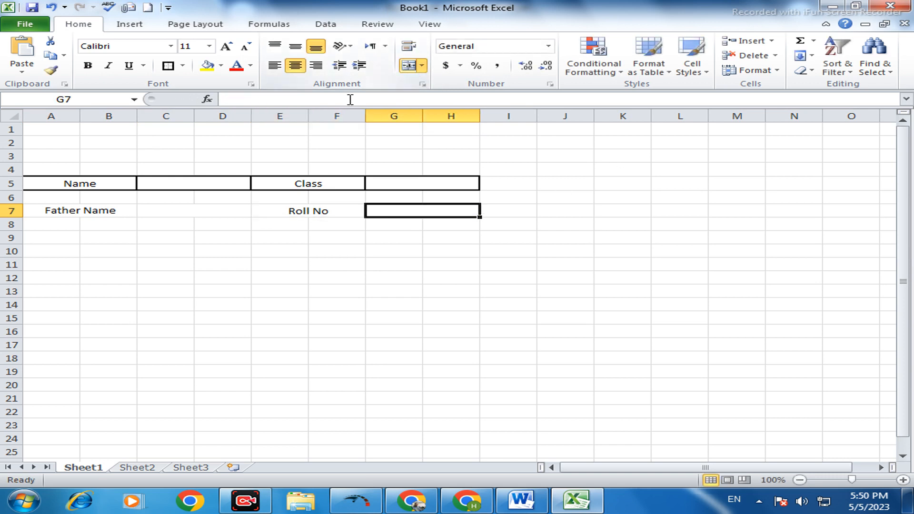
# - Apply a thick box border to each of the four merged cells in row 7, from Father Name through G7:H7
pyautogui.click(43, 212)
pyautogui.click(168, 66)
pyautogui.click(184, 206)
pyautogui.click(168, 65)
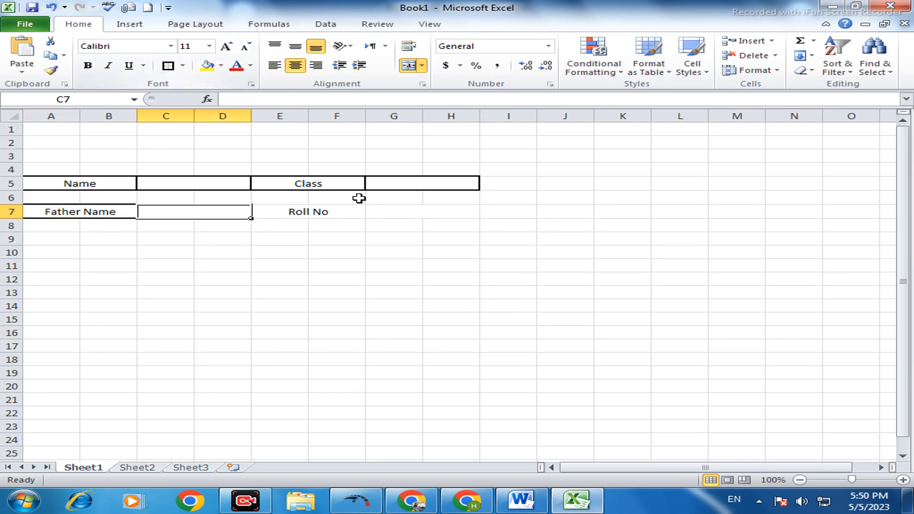
pyautogui.click(308, 217)
pyautogui.click(168, 66)
pyautogui.click(418, 221)
pyautogui.click(169, 65)
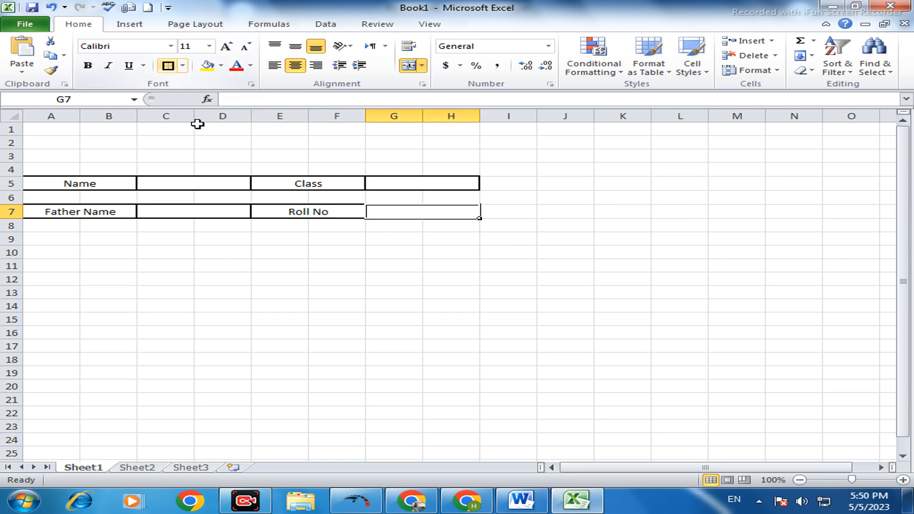
# - Reduce the height of row 6 to narrow the gap between the Name and Father Name rows
pyautogui.click(64, 254)
pyautogui.moveTo(22, 204); pyautogui.dragTo(21, 198)
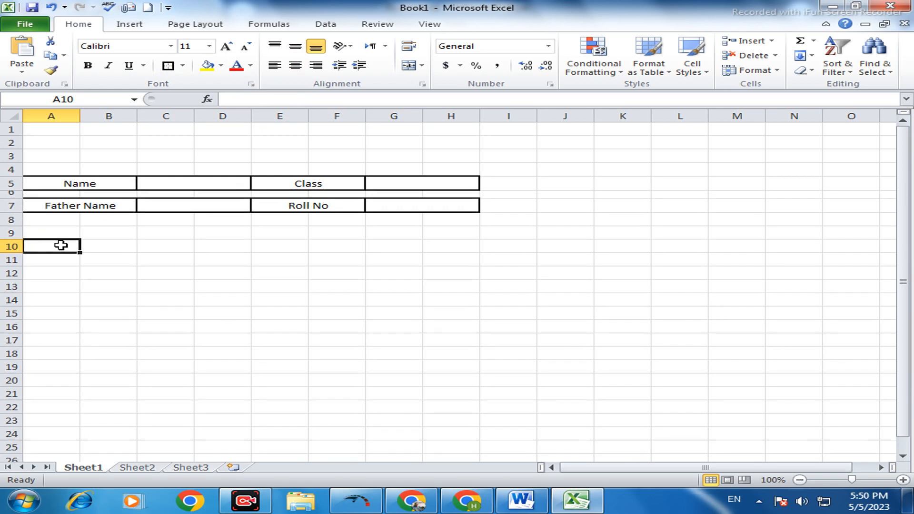
pyautogui.click(415, 237)
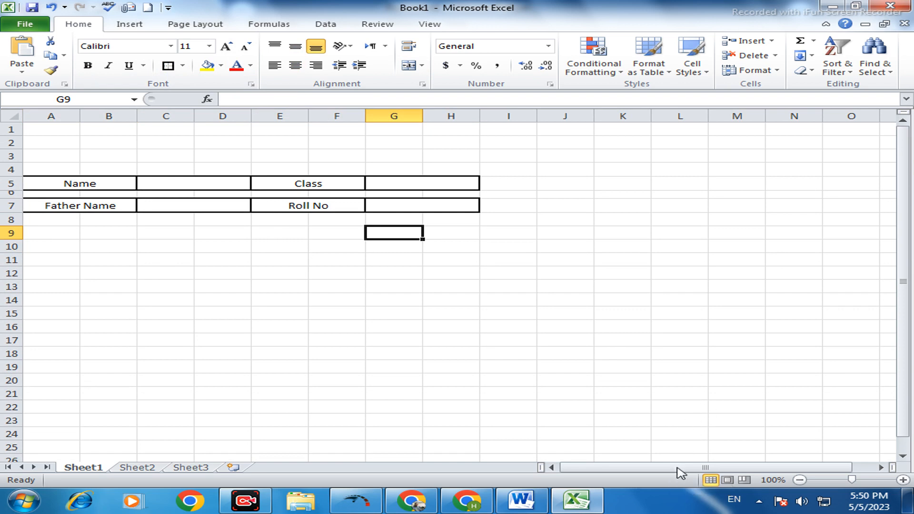
# - Enter the column headings "Sr.No" in A9 and "Subject" in B9
pyautogui.click(40, 233)
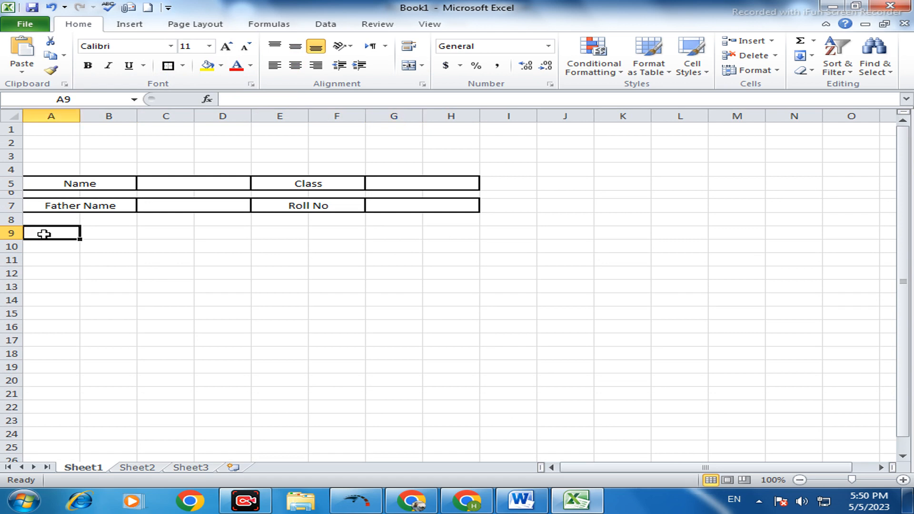
pyautogui.write('Sr.No')
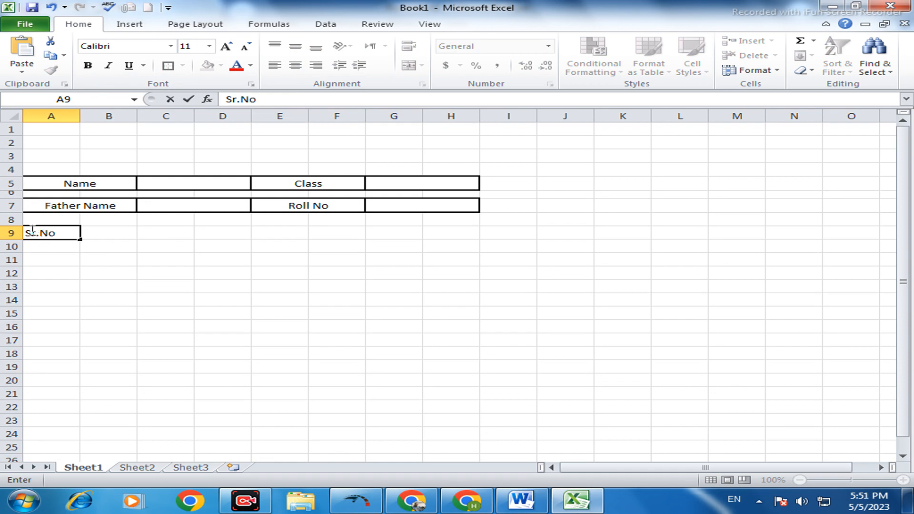
pyautogui.click(96, 233)
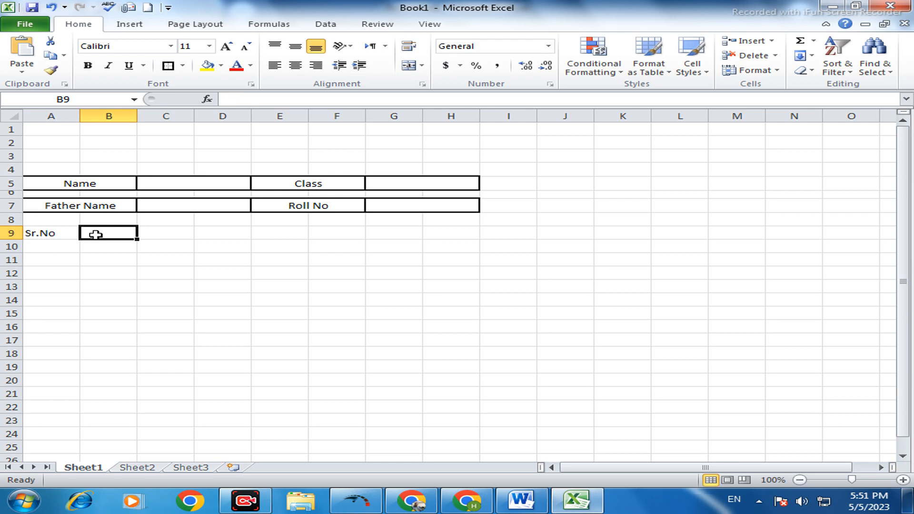
pyautogui.write('Subject')
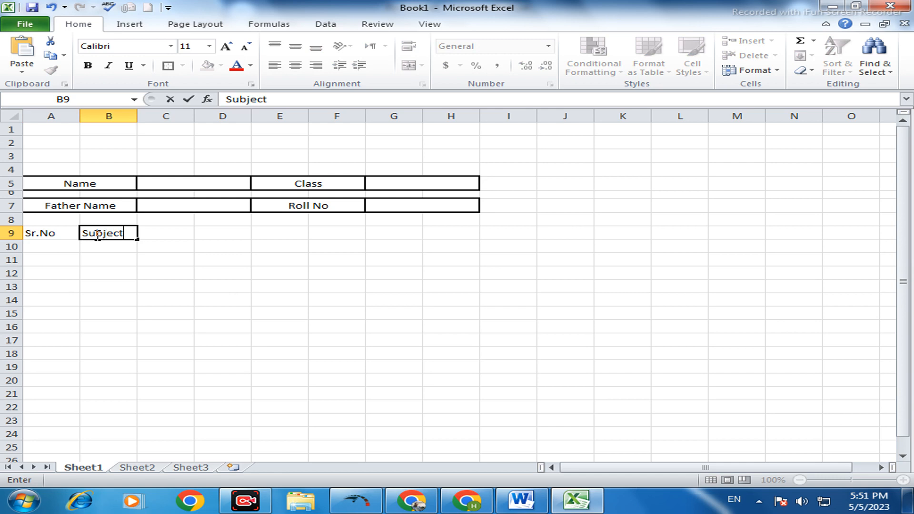
# - Enter the column heading "Total Marks" in C9
pyautogui.click(152, 231)
pyautogui.moveTo(153, 233); pyautogui.dragTo(201, 233)
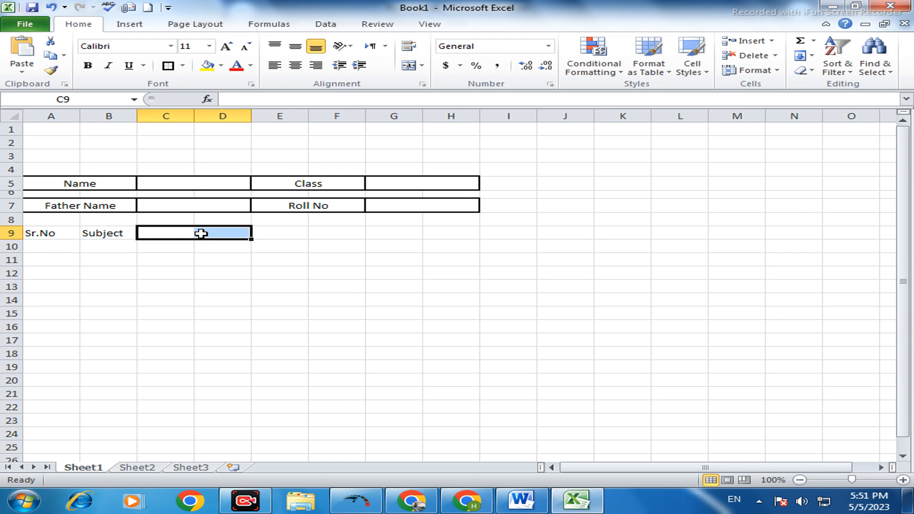
pyautogui.write('tot')
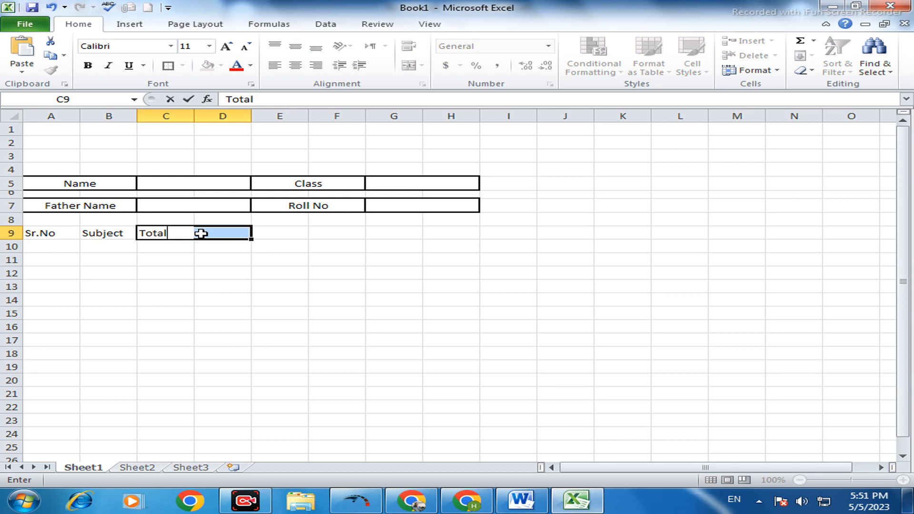
pyautogui.write('al Marks')
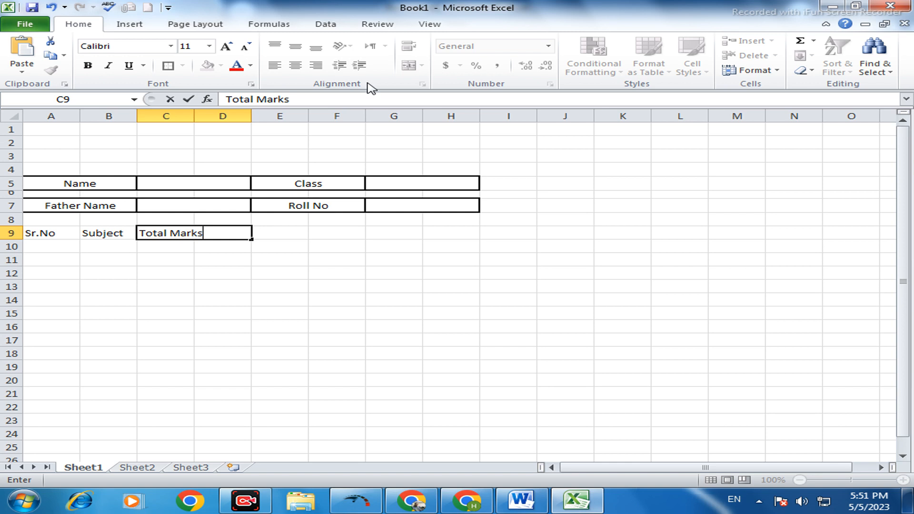
# - Merge and center E9:F9 and enter the column heading "Obtain Marks" in it
pyautogui.click(292, 236)
pyautogui.moveTo(300, 234); pyautogui.dragTo(354, 234)
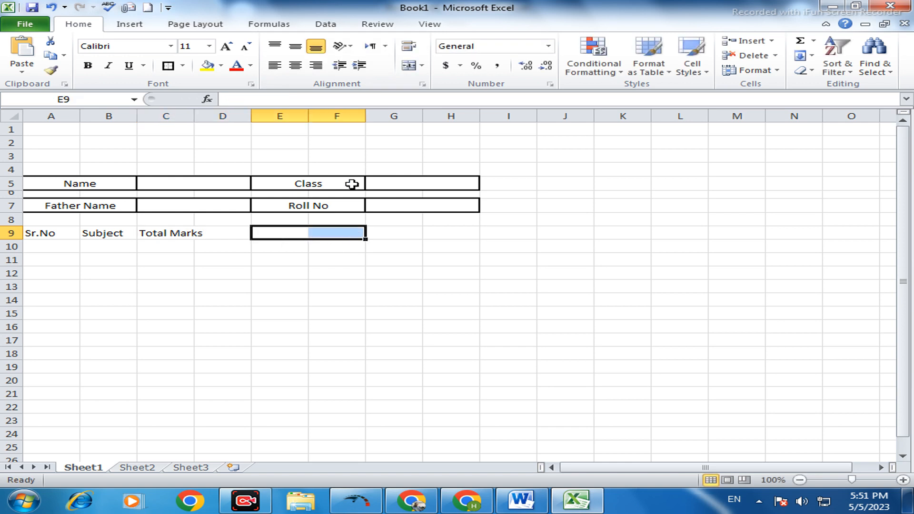
pyautogui.click(408, 66)
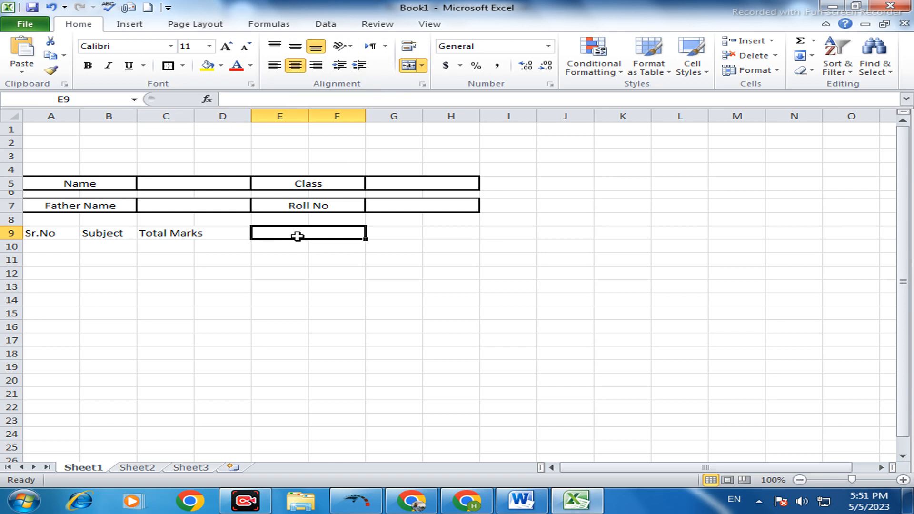
pyautogui.write('Obtain')
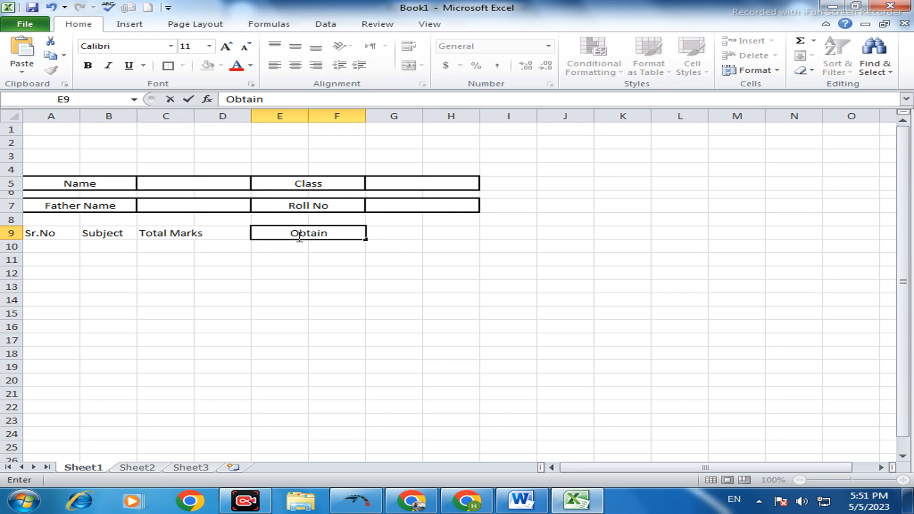
pyautogui.write(' Marks')
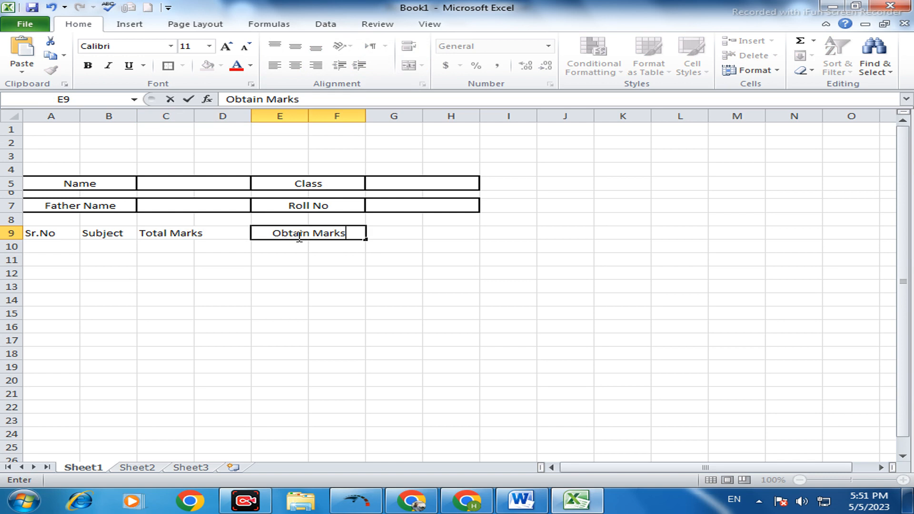
# - Merge and center G9:H9 and enter the column heading "Remarks" in it
pyautogui.moveTo(400, 233); pyautogui.dragTo(460, 231)
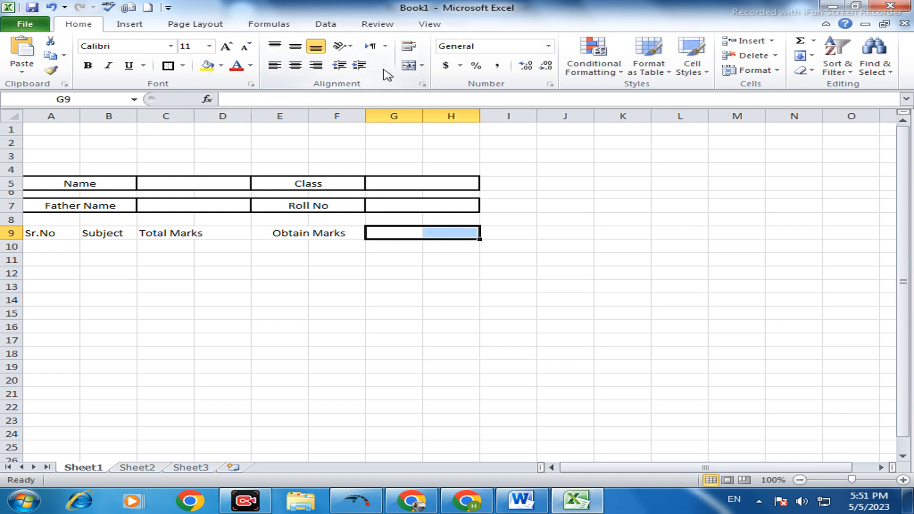
pyautogui.click(410, 66)
pyautogui.doubleClick(448, 232)
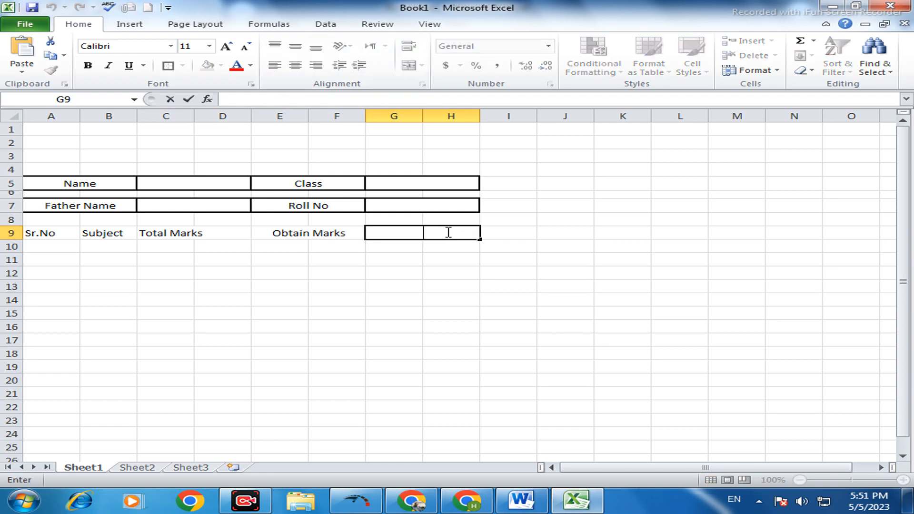
pyautogui.write('Remarks')
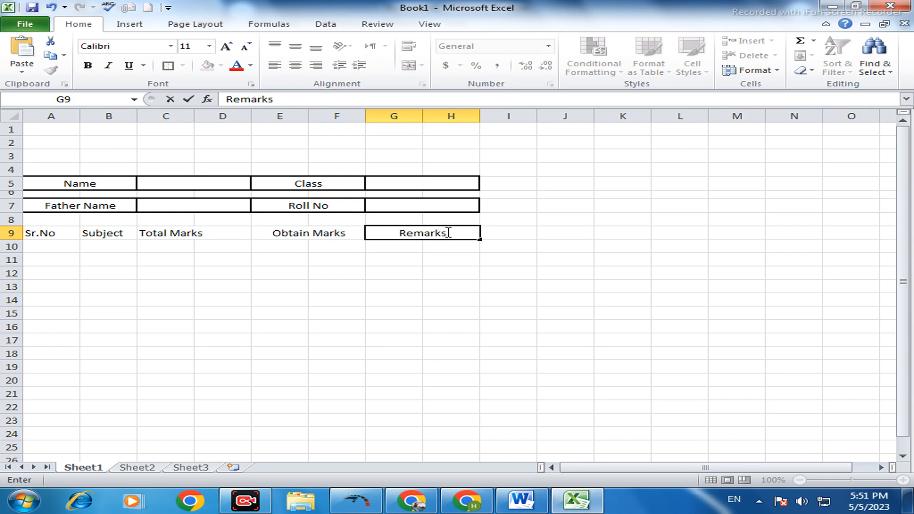
pyautogui.click(448, 257)
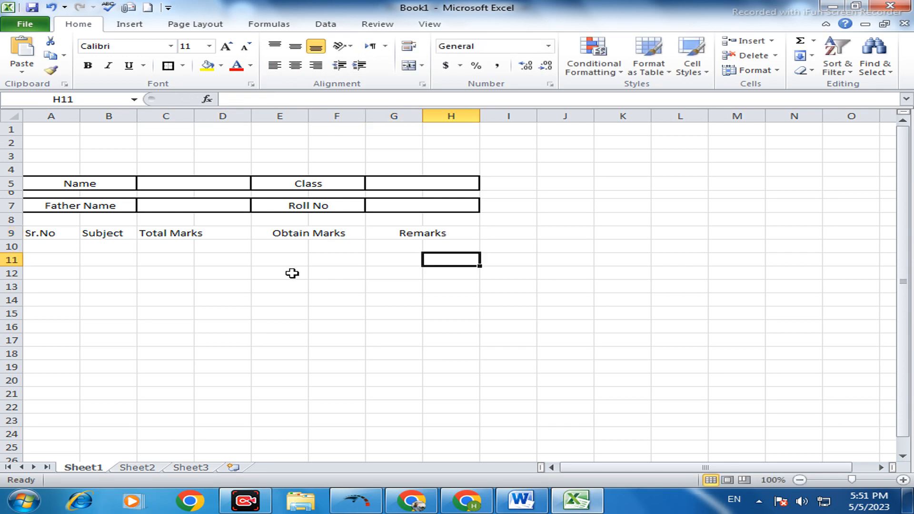
# - Format the Sr.No heading in A9 with a thick box border, white text and a black fill
pyautogui.click(40, 233)
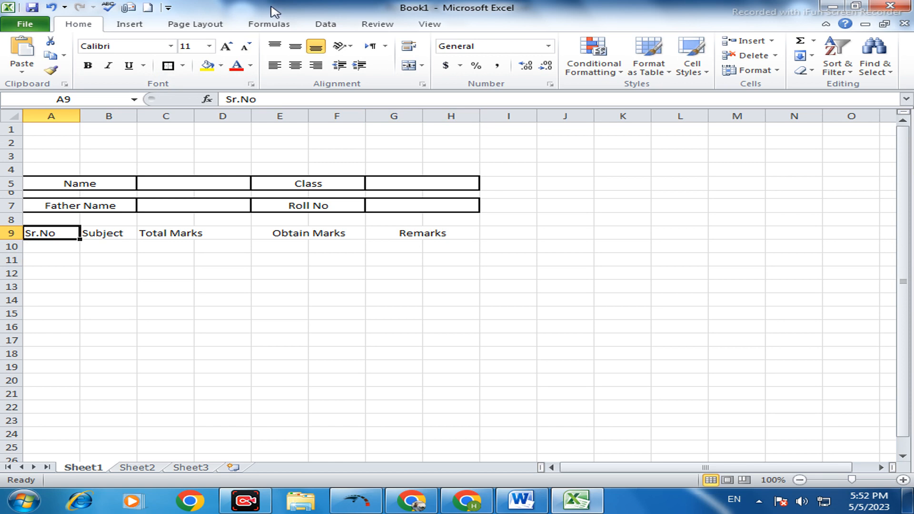
pyautogui.click(172, 67)
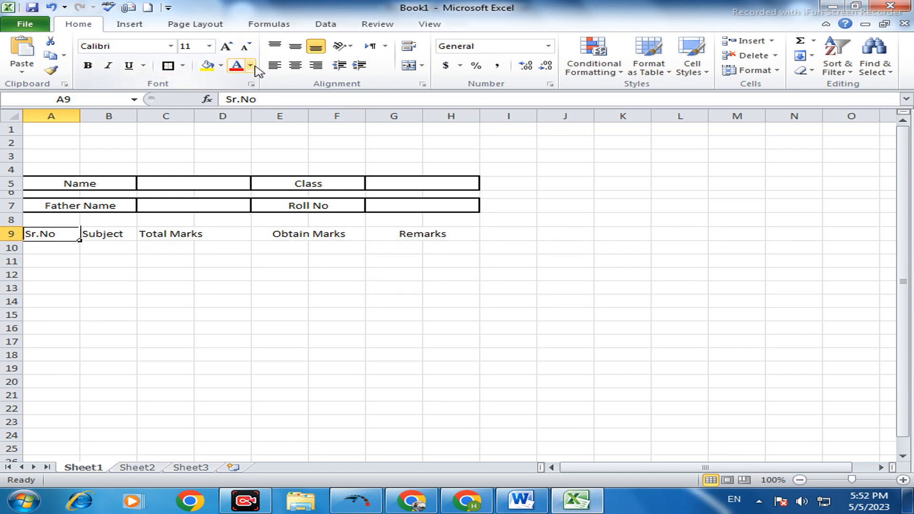
pyautogui.click(251, 66)
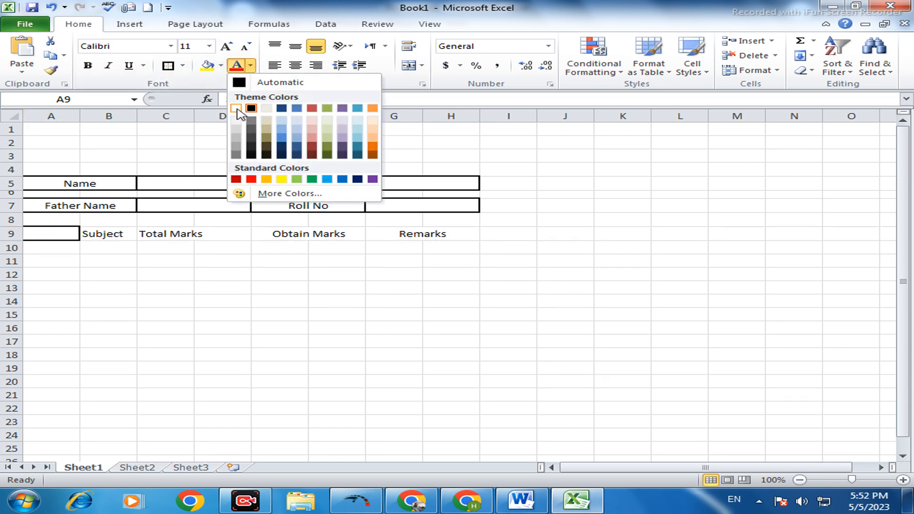
pyautogui.click(235, 108)
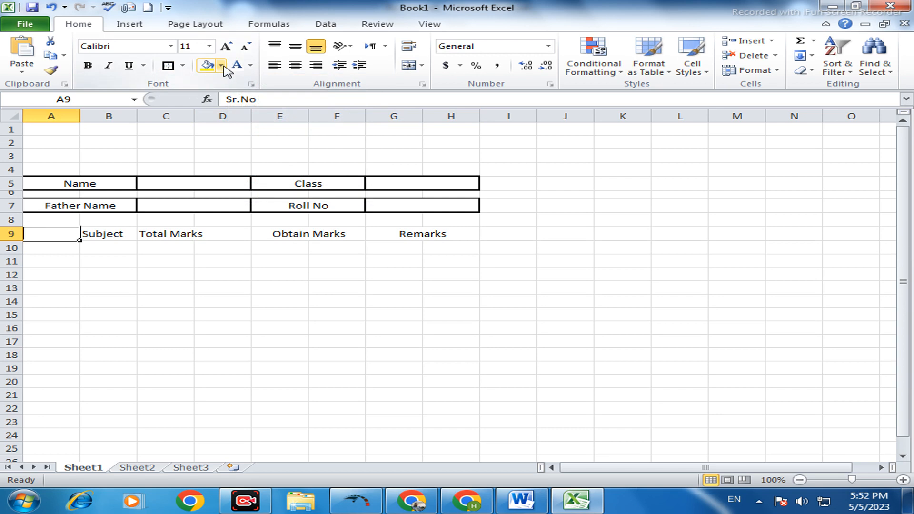
pyautogui.click(221, 65)
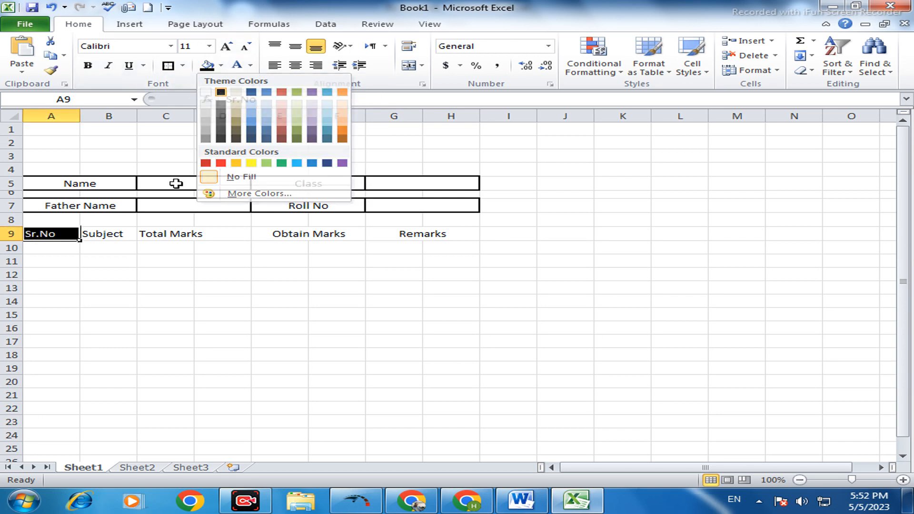
pyautogui.click(221, 92)
# - Give the Subject and Total Marks headings in B9 and C9 a black fill with white text
pyautogui.click(97, 234)
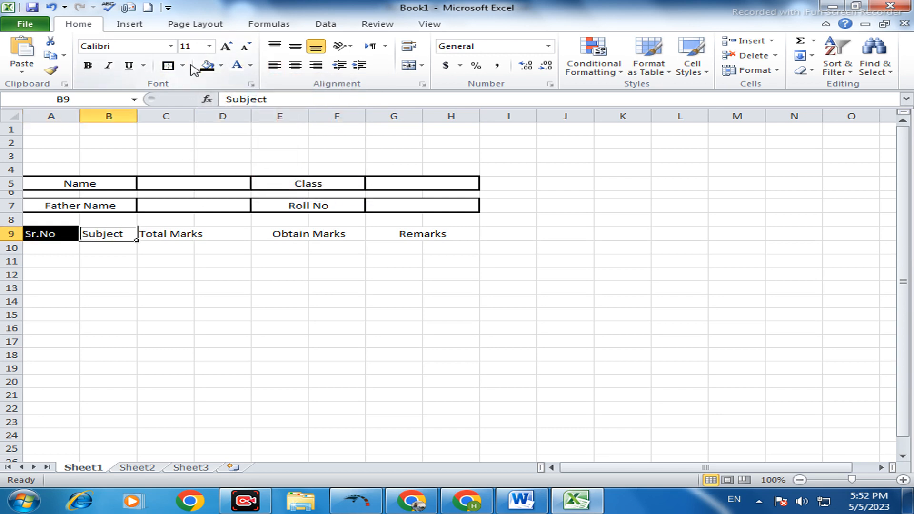
pyautogui.click(207, 67)
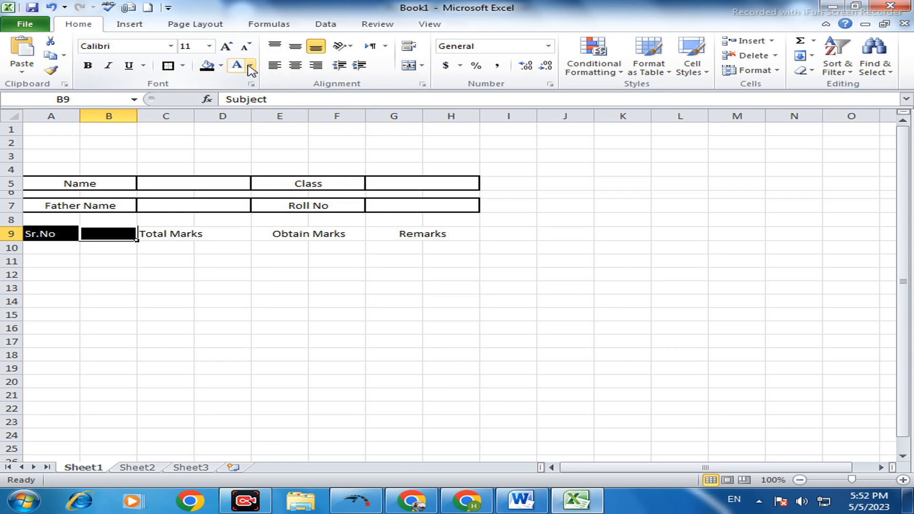
pyautogui.click(237, 65)
pyautogui.click(168, 235)
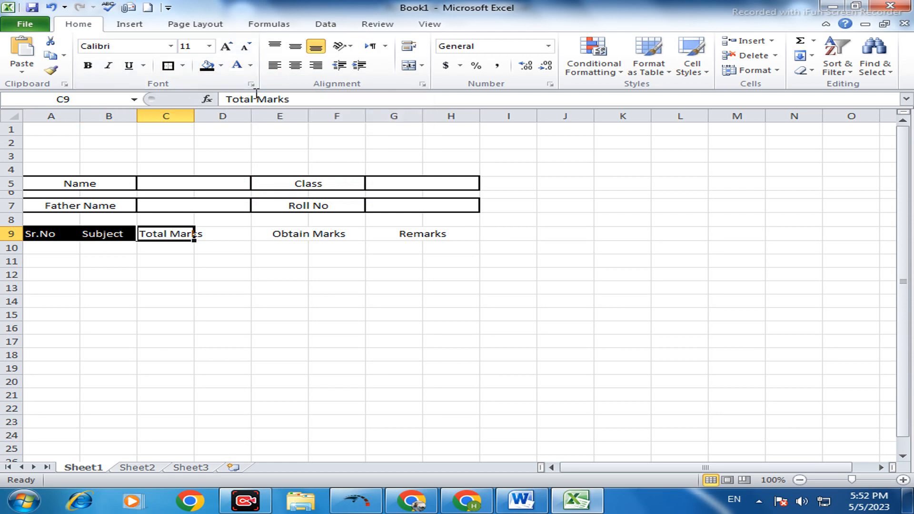
pyautogui.click(215, 67)
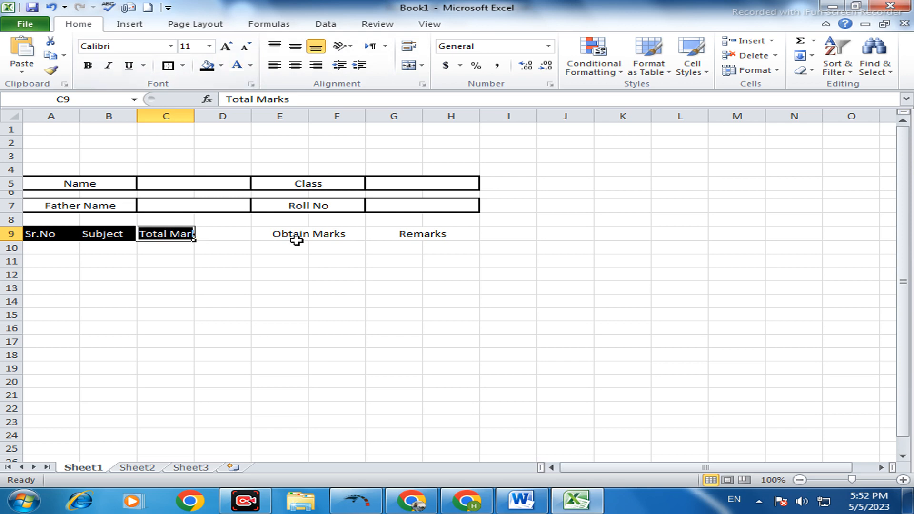
# - Apply a black fill and white text to the Obtain Marks and Remarks headings
pyautogui.click(282, 235)
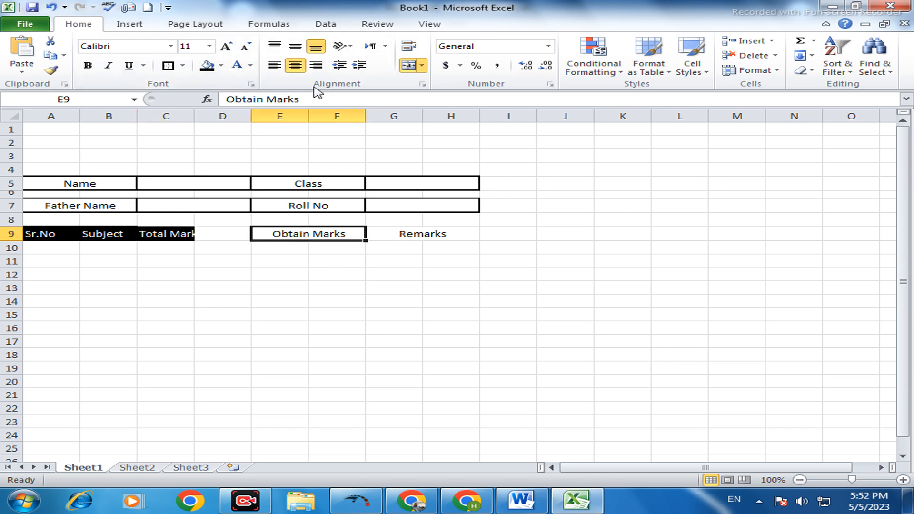
pyautogui.click(208, 67)
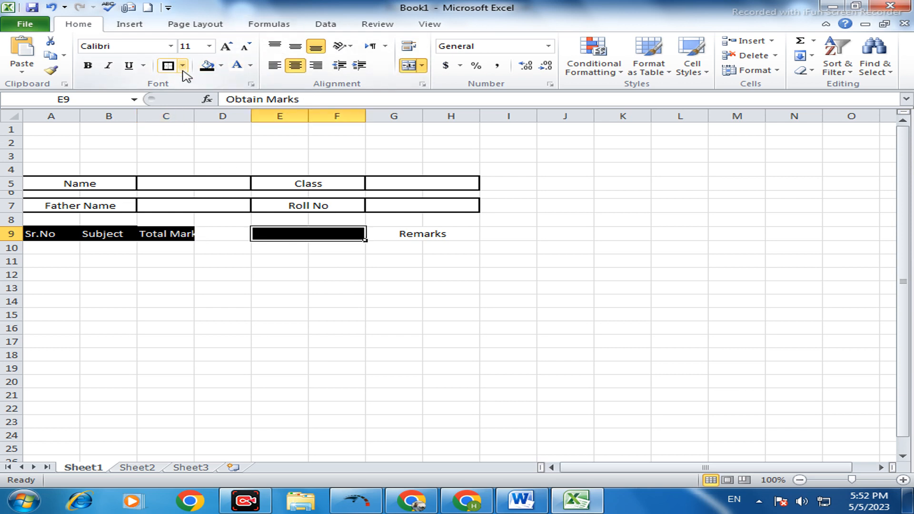
pyautogui.click(236, 66)
pyautogui.click(408, 232)
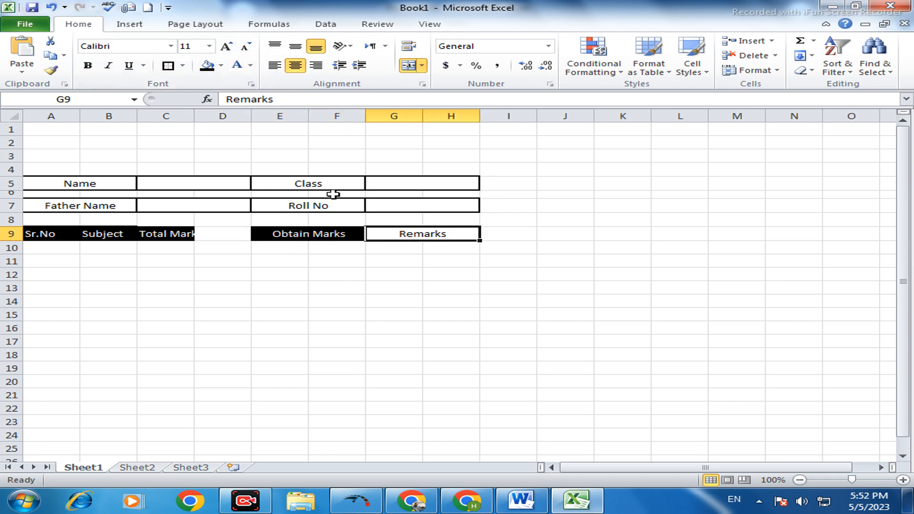
pyautogui.click(208, 66)
pyautogui.click(237, 67)
pyautogui.click(406, 289)
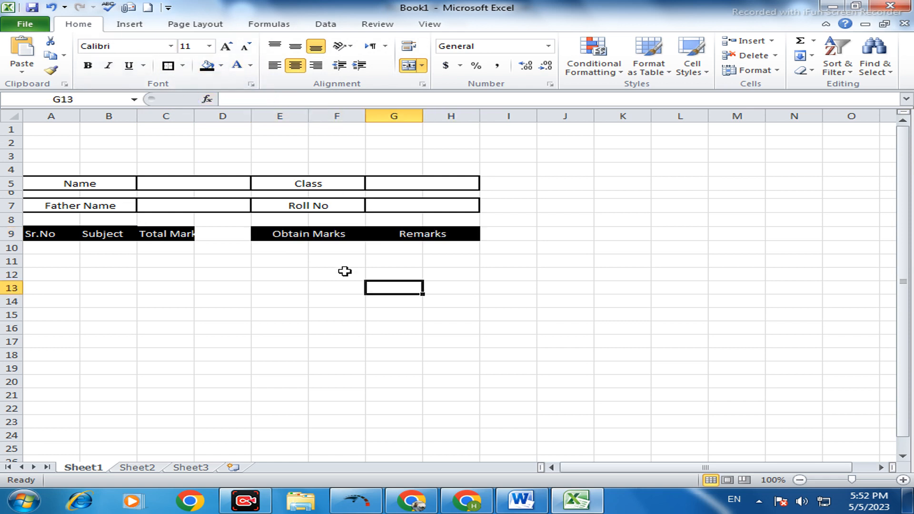
# - Merge and center C9:D9 so the Total Marks heading spans both columns
pyautogui.click(244, 236)
pyautogui.moveTo(145, 236); pyautogui.dragTo(215, 236)
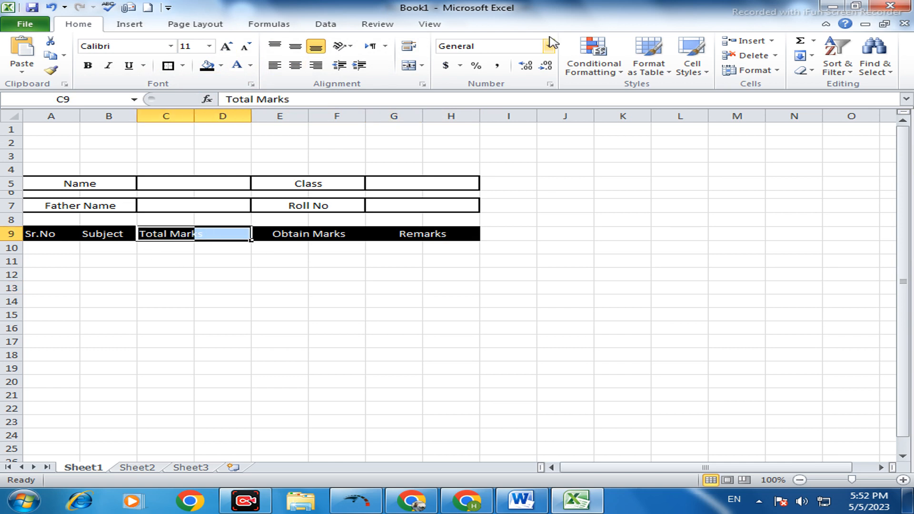
pyautogui.click(408, 66)
pyautogui.click(278, 272)
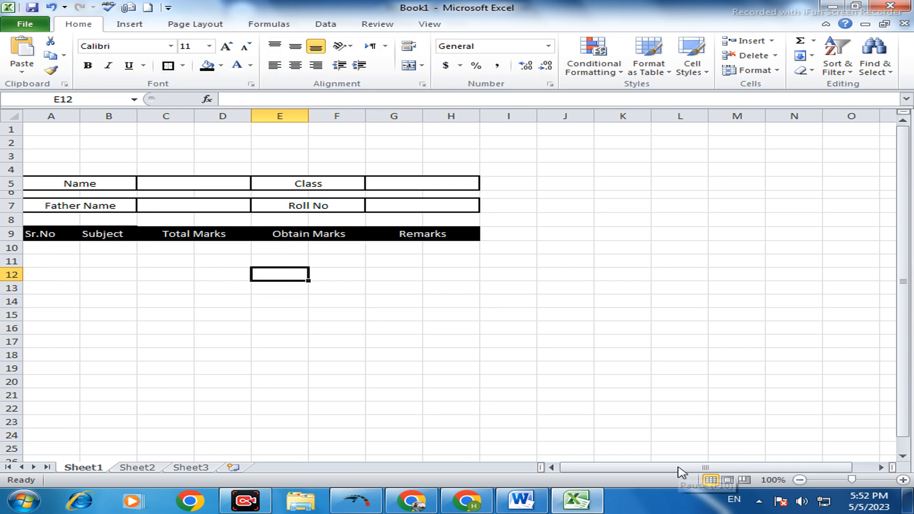
# - Number A10:A15 from 1 to 6 as a filled series and autofit the width of column A
pyautogui.click(68, 246)
pyautogui.write('1')
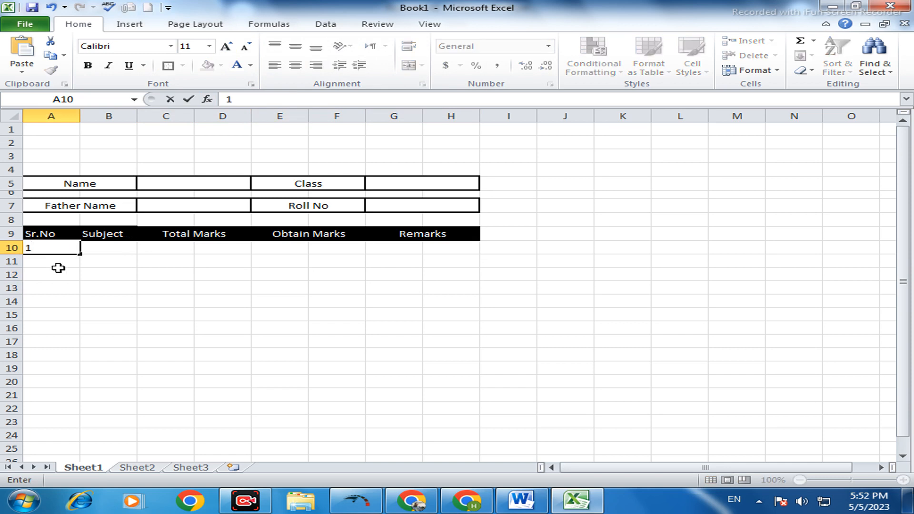
pyautogui.press('Return')
pyautogui.write('2')
pyautogui.click(67, 236)
pyautogui.click(71, 249)
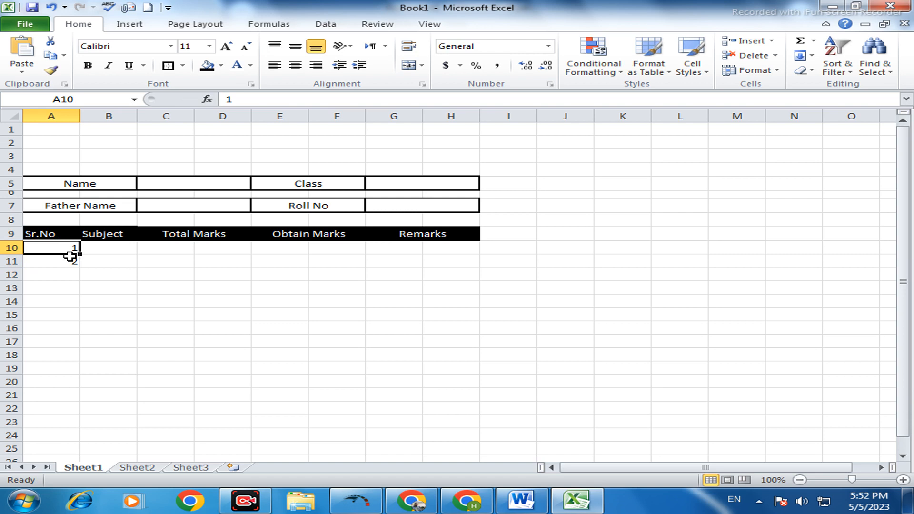
pyautogui.moveTo(71, 250); pyautogui.dragTo(79, 316)
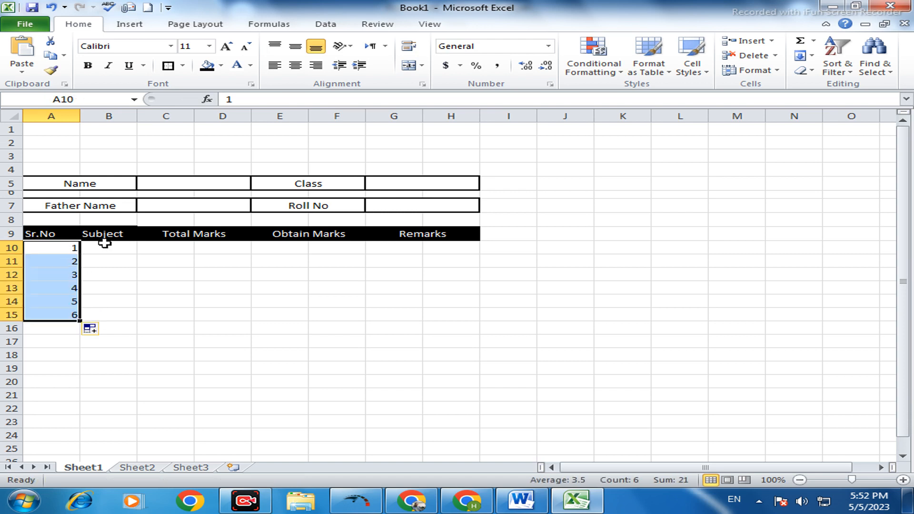
pyautogui.click(92, 250)
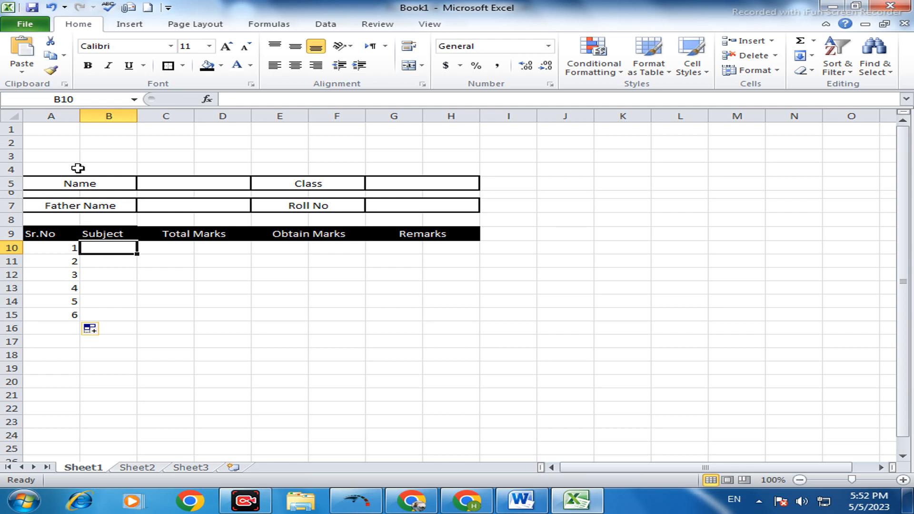
pyautogui.doubleClick(79, 116)
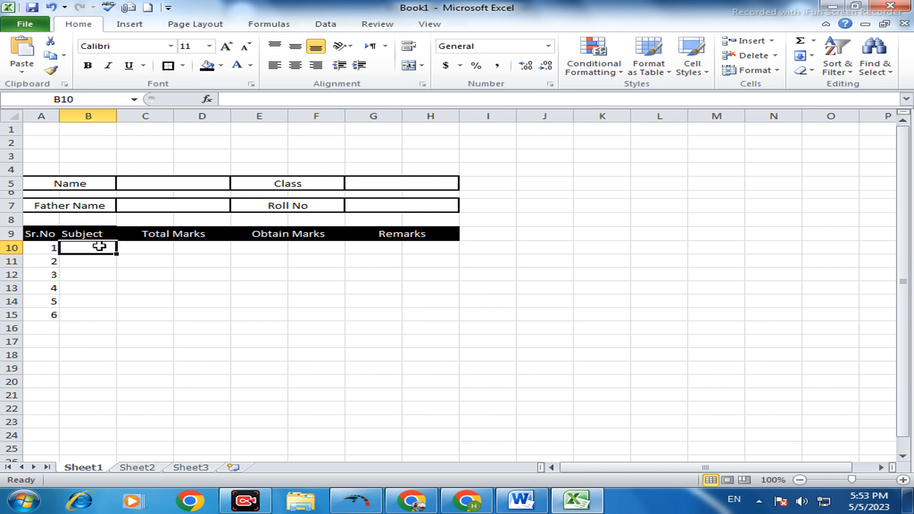
# - Enter the subjects Urdu, English, Math, Bio, Chem and Pak Study in B10:B15
pyautogui.write('Urdu')
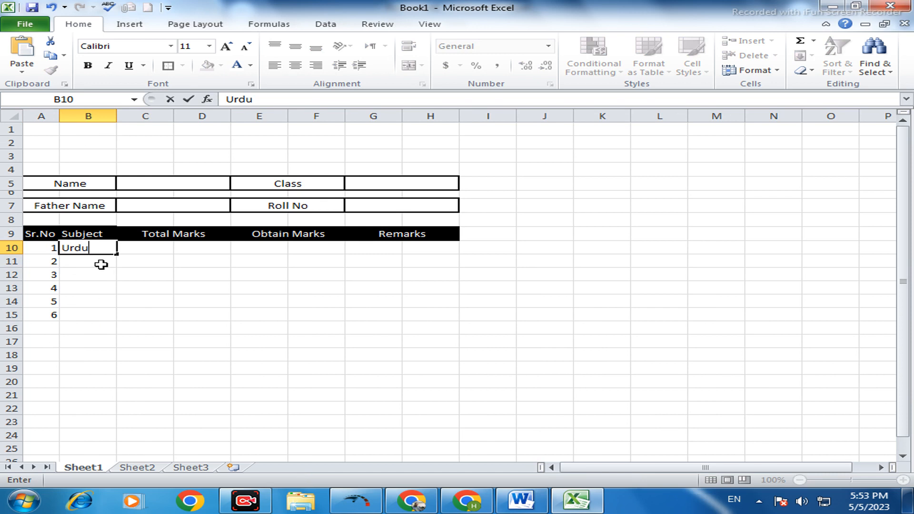
pyautogui.click(101, 264)
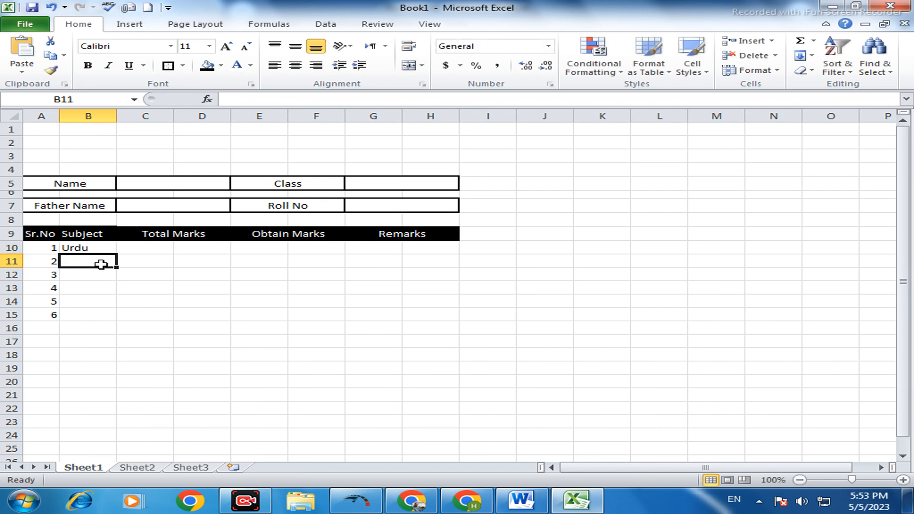
pyautogui.write('English')
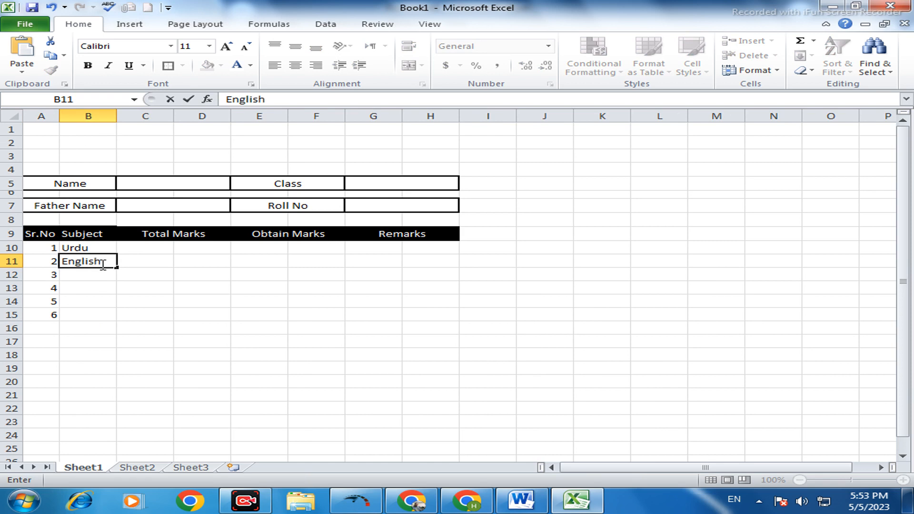
pyautogui.click(90, 275)
pyautogui.write('Math')
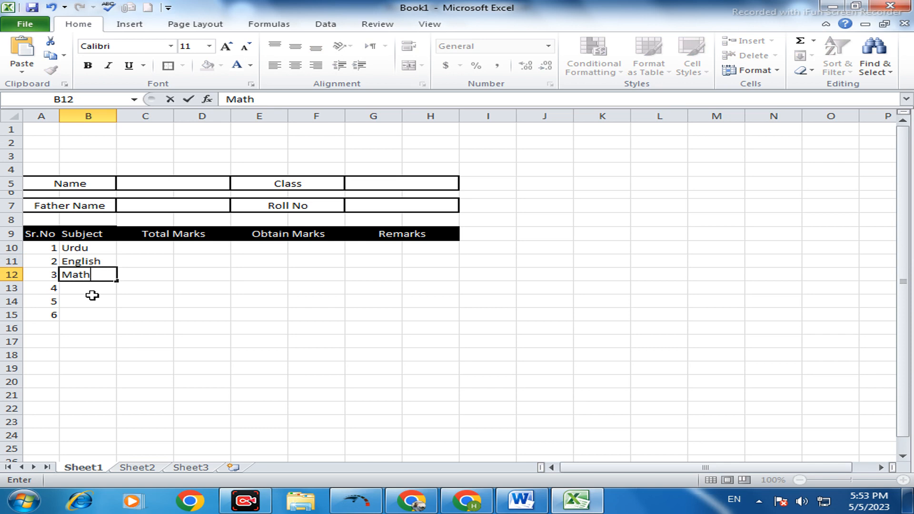
pyautogui.click(92, 292)
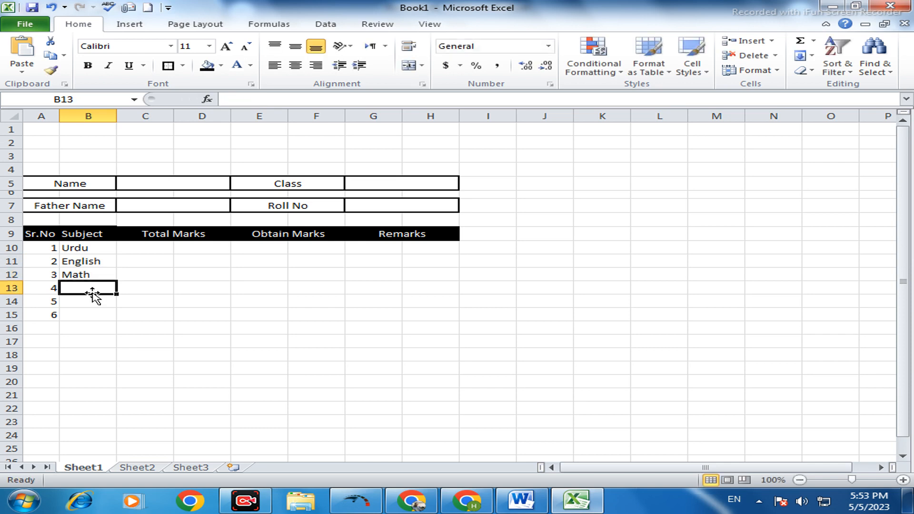
pyautogui.write('Bio')
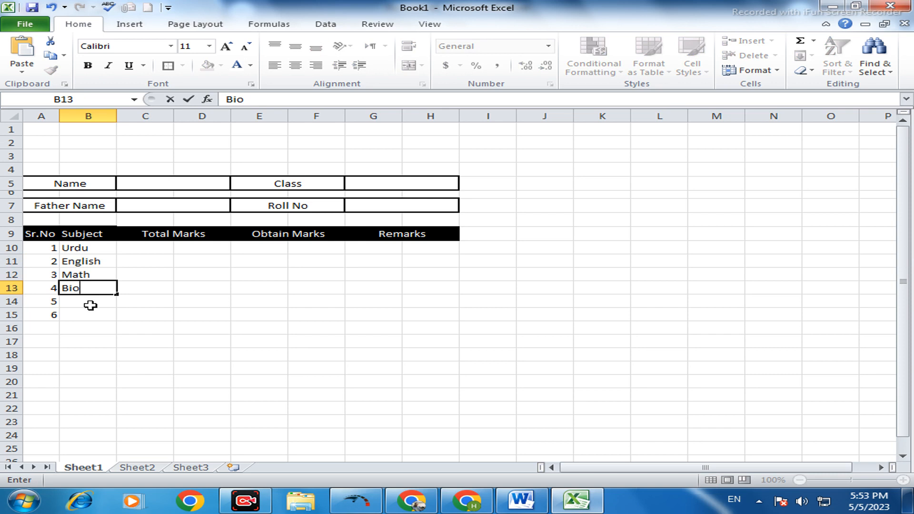
pyautogui.click(91, 305)
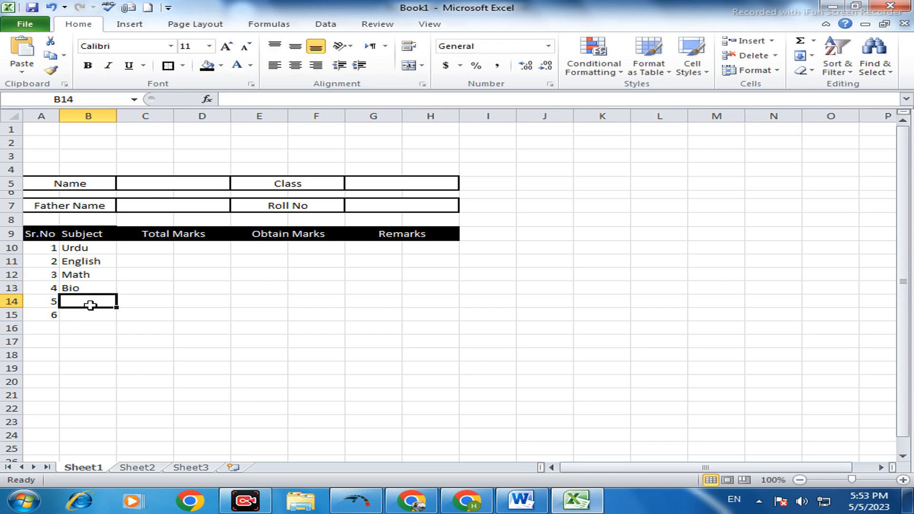
pyautogui.write('Chem')
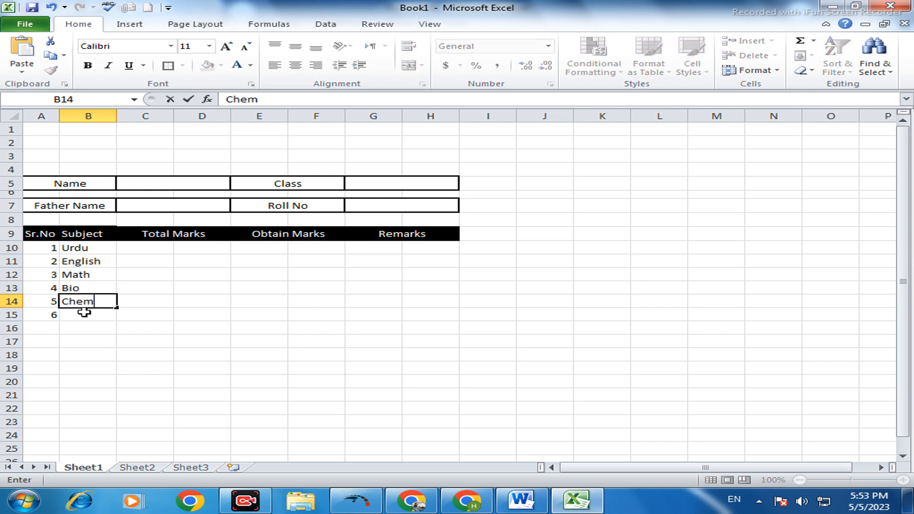
pyautogui.click(84, 312)
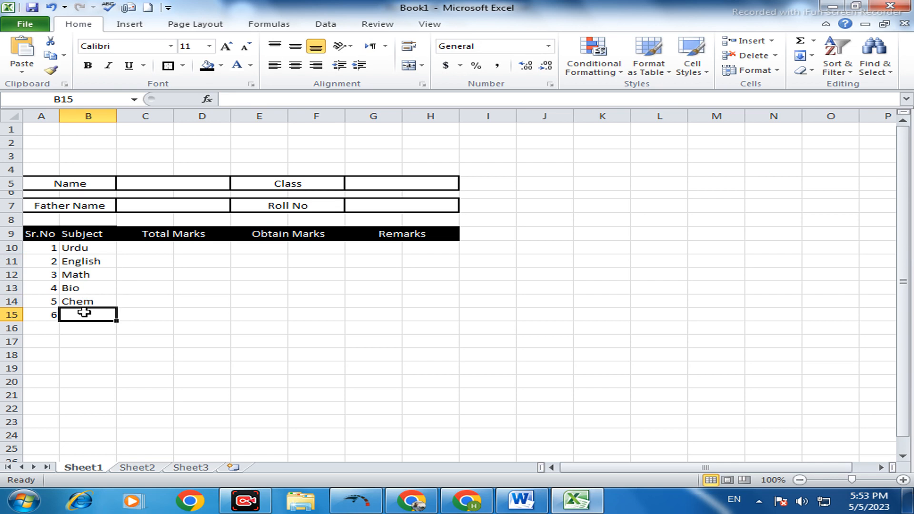
pyautogui.write('Pak Study')
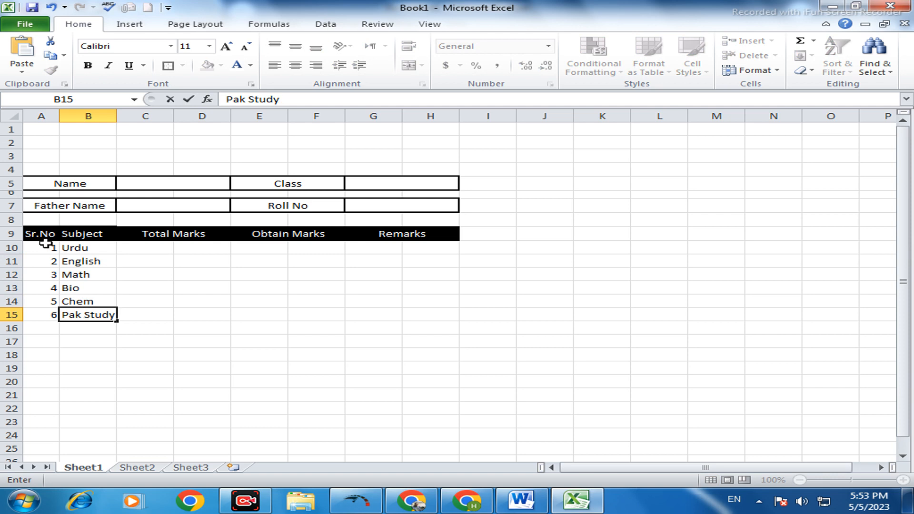
# - Center the serial numbers and subjects in A10:B15 horizontally and vertically
pyautogui.moveTo(45, 244); pyautogui.dragTo(76, 328)
pyautogui.moveTo(45, 244); pyautogui.dragTo(82, 316)
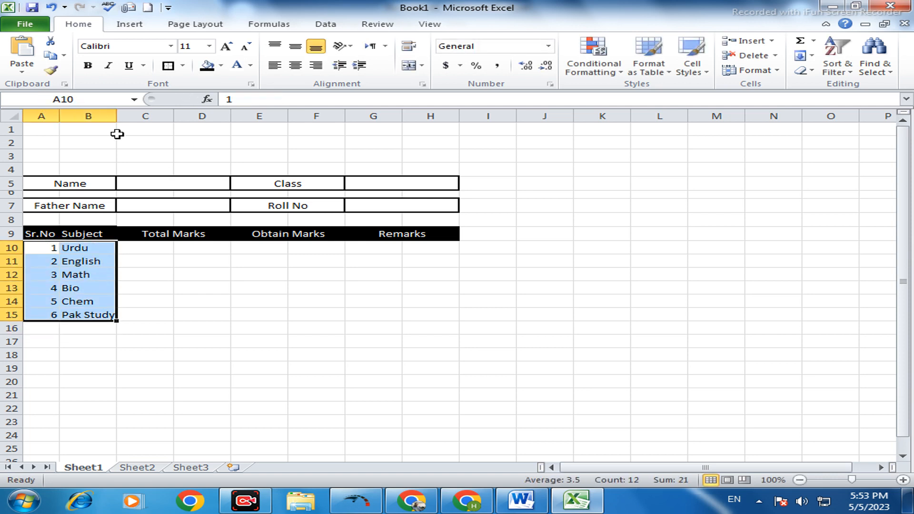
pyautogui.click(295, 65)
pyautogui.click(296, 47)
# - Enter 100 as the Urdu total marks in C10 and fill it down to C15
pyautogui.click(163, 247)
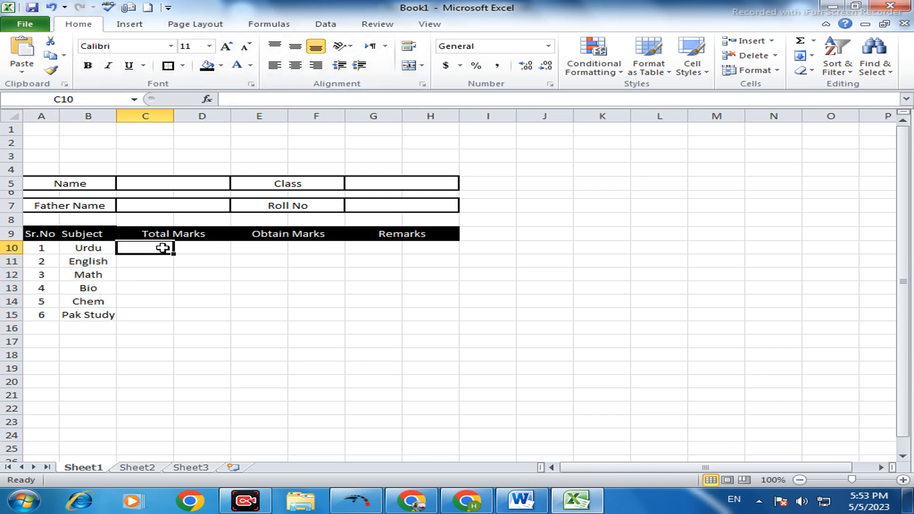
pyautogui.write('100')
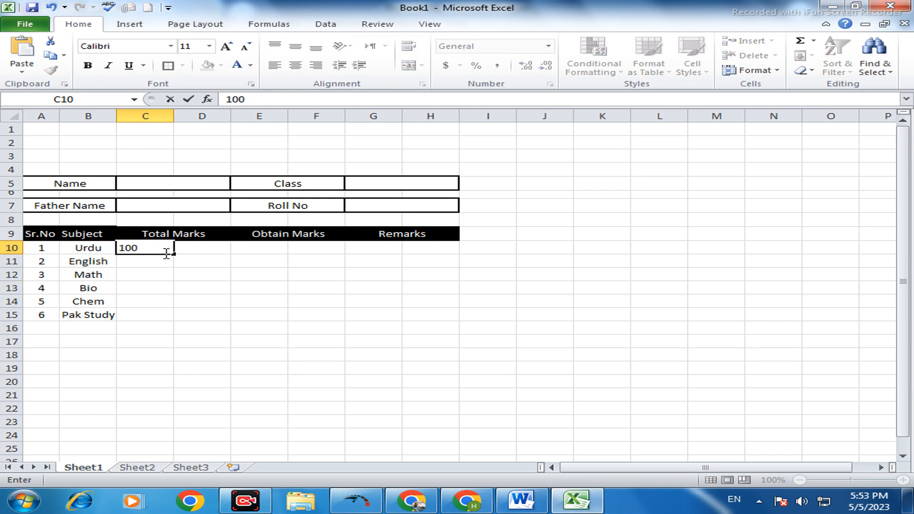
pyautogui.click(167, 263)
pyautogui.click(167, 249)
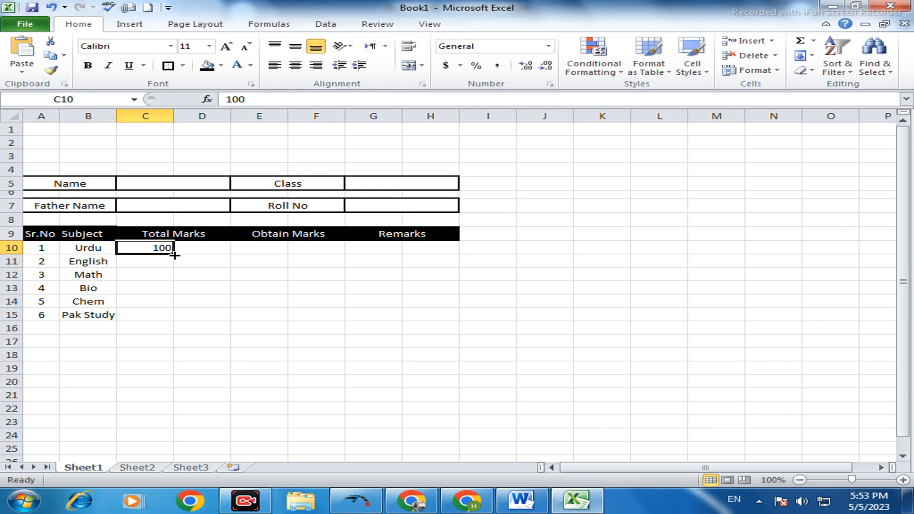
pyautogui.moveTo(173, 254); pyautogui.dragTo(177, 320)
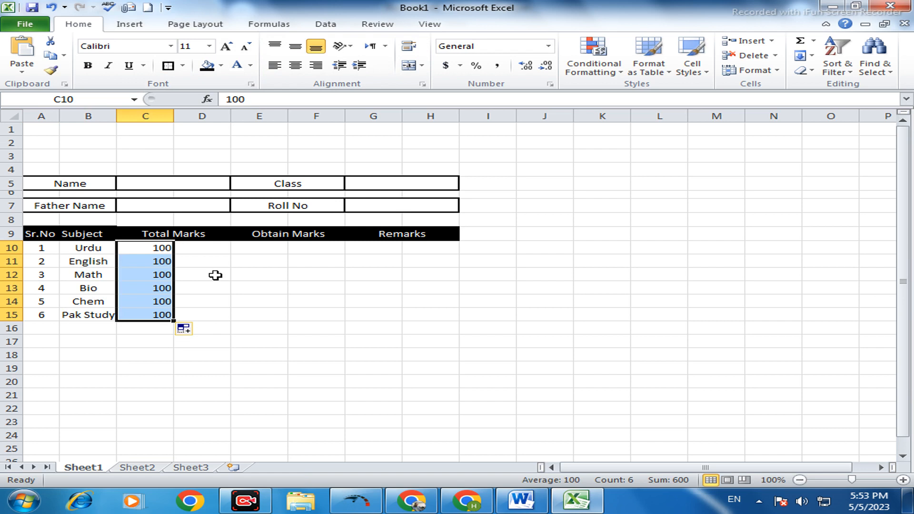
# - Merge and center C10:D10 and fill the merged cell down to row 15
pyautogui.click(206, 252)
pyautogui.moveTo(151, 245); pyautogui.dragTo(191, 246)
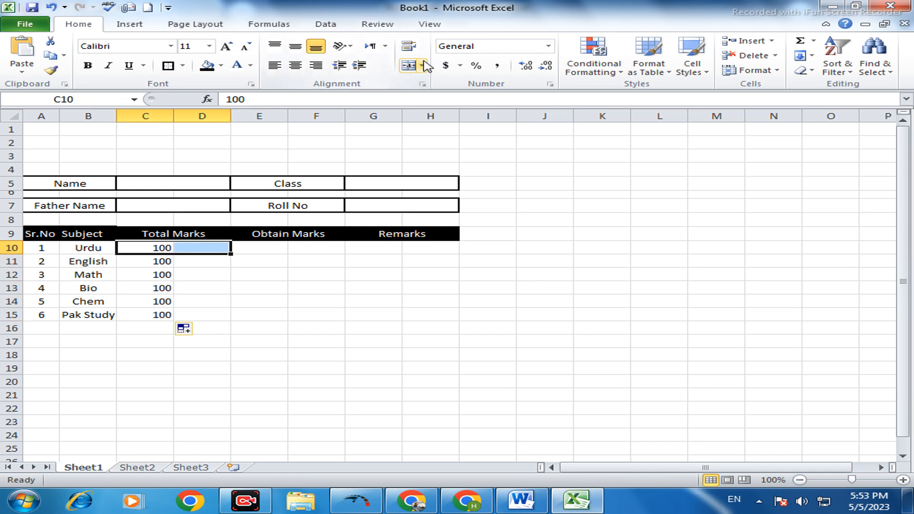
pyautogui.click(409, 66)
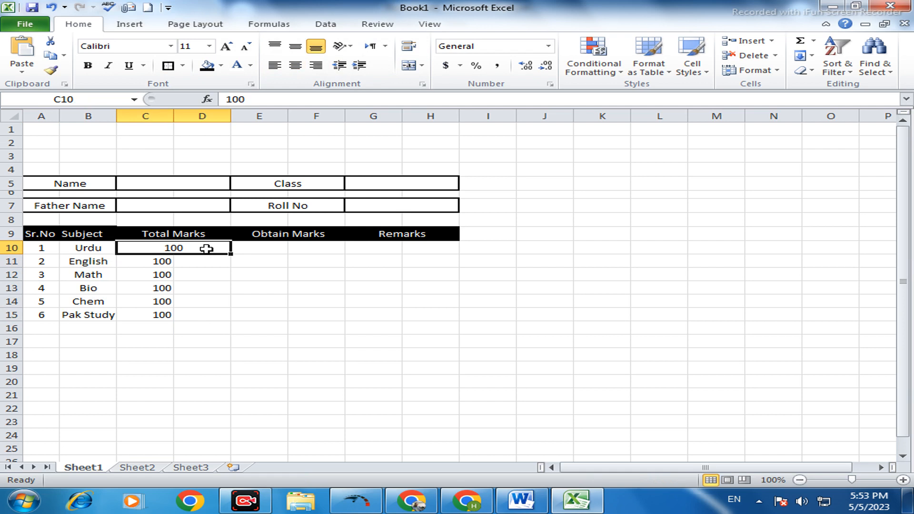
pyautogui.moveTo(230, 255); pyautogui.dragTo(211, 322)
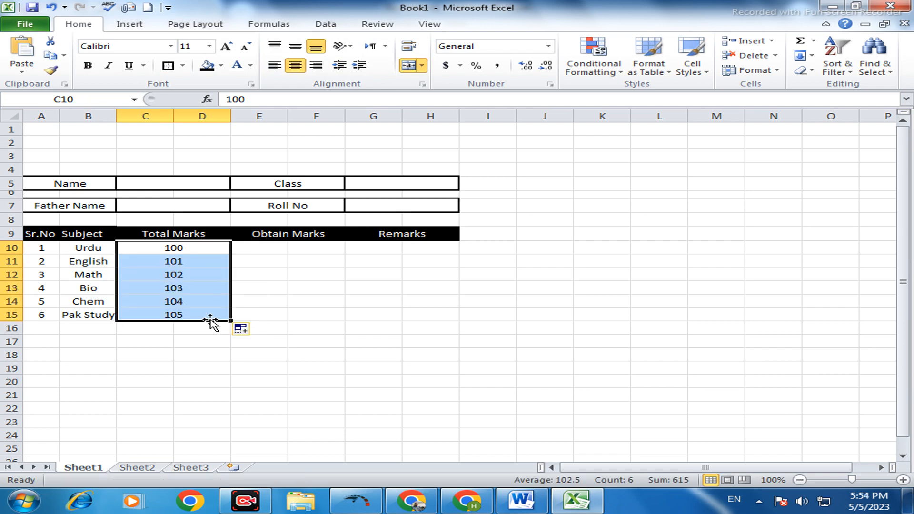
# - Set the English total marks in C11 to 100 and fill the cell down to row 15
pyautogui.click(193, 261)
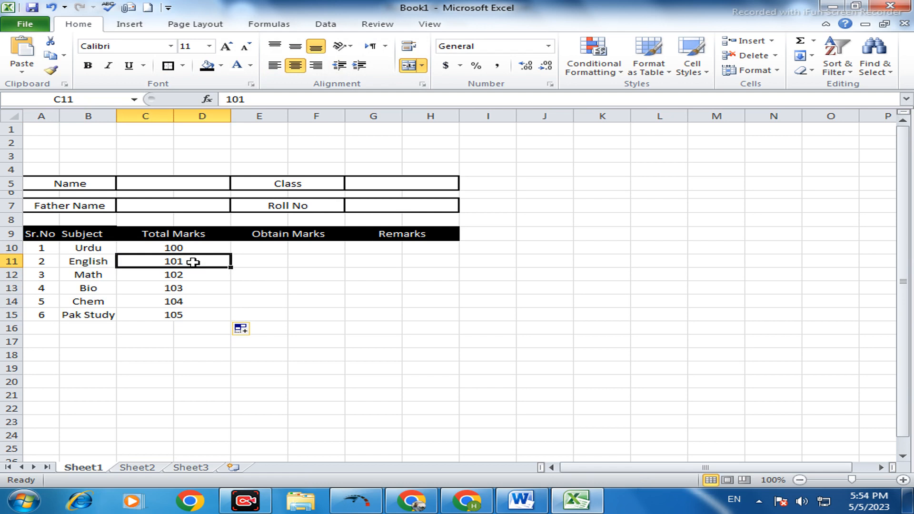
pyautogui.write('0')
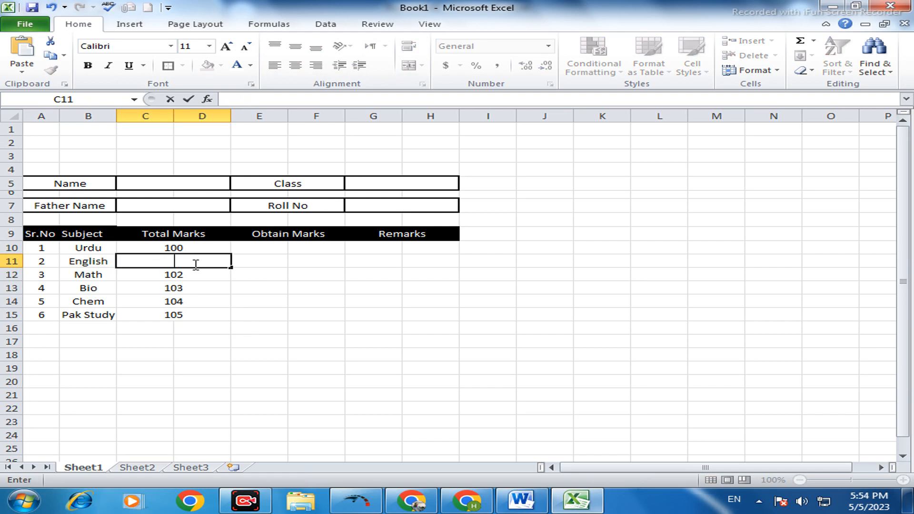
pyautogui.write('00')
pyautogui.click(218, 246)
pyautogui.click(229, 261)
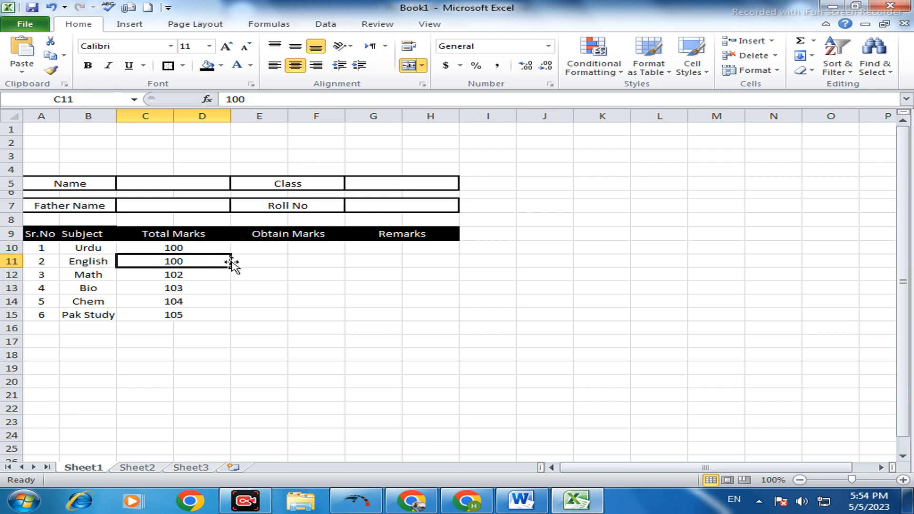
pyautogui.moveTo(231, 266); pyautogui.dragTo(231, 322)
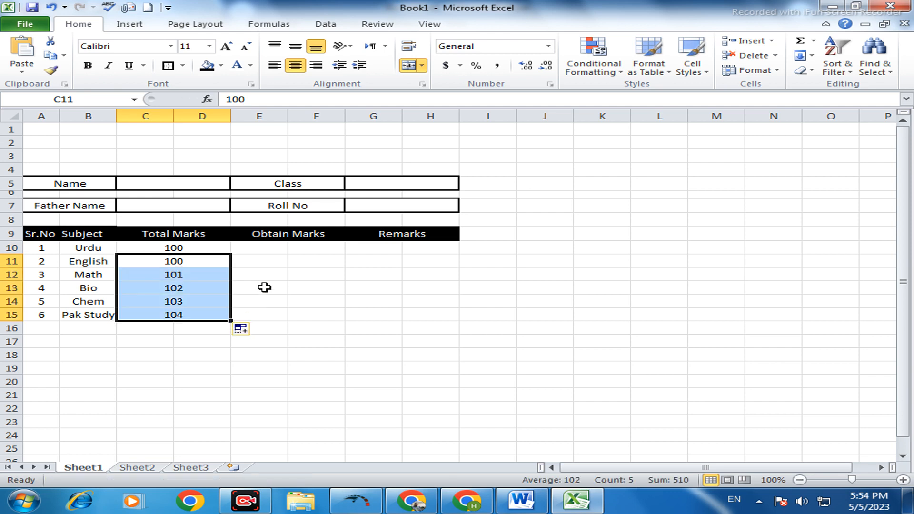
# - Set the total marks for Math, Bio, Chem and Pak Study in C12:C15 to 100 each
pyautogui.click(196, 276)
pyautogui.write('100')
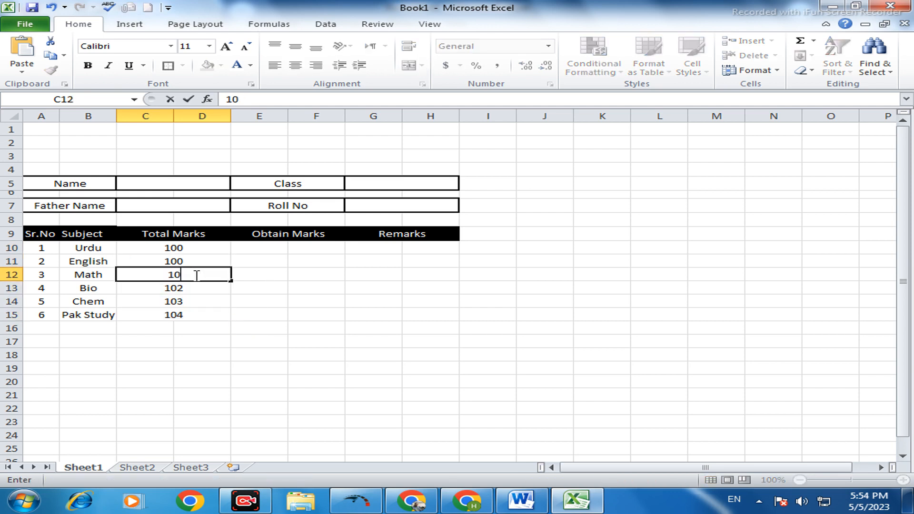
pyautogui.click(200, 289)
pyautogui.write('100')
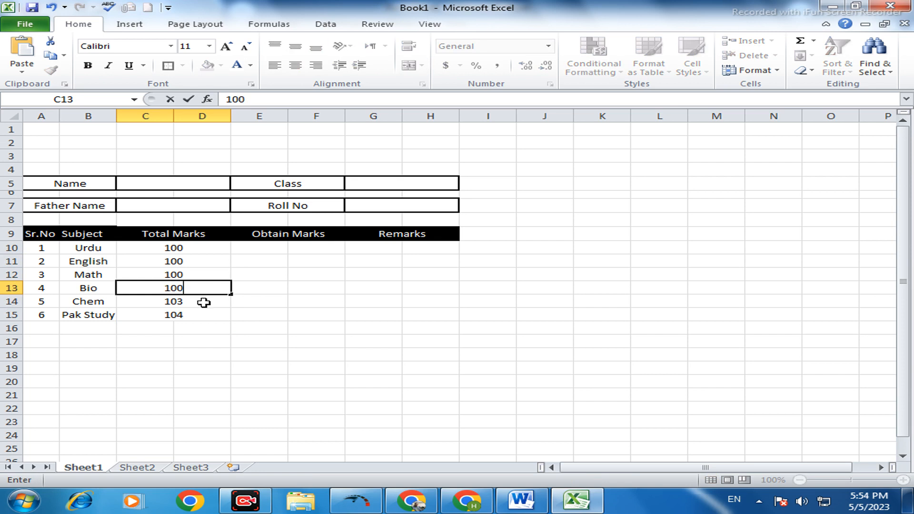
pyautogui.click(205, 301)
pyautogui.write('100')
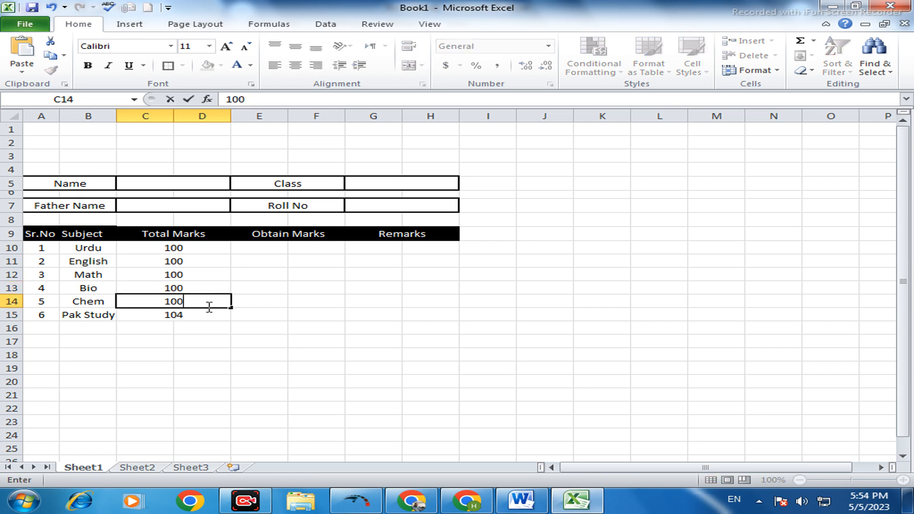
pyautogui.click(204, 315)
pyautogui.write('100')
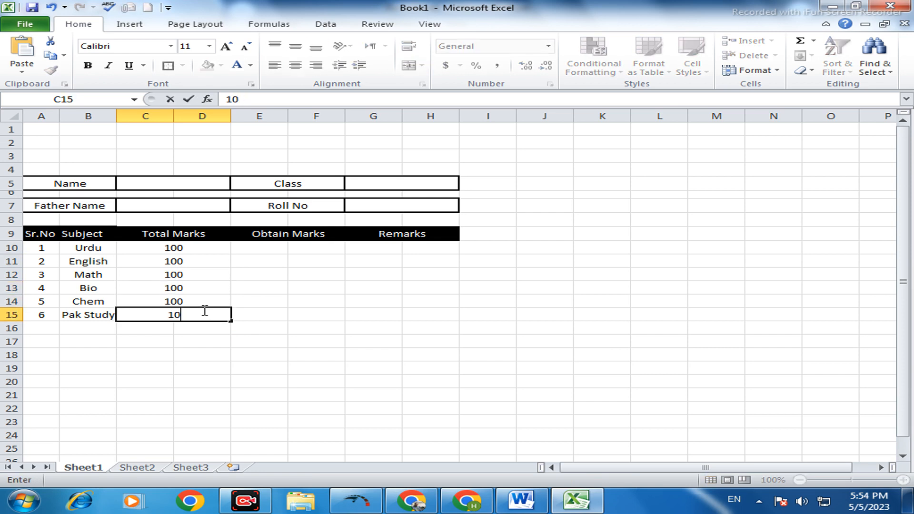
# - Merge and center E10:F10 under Obtain Marks and fill the merged format down to row 15
pyautogui.click(247, 250)
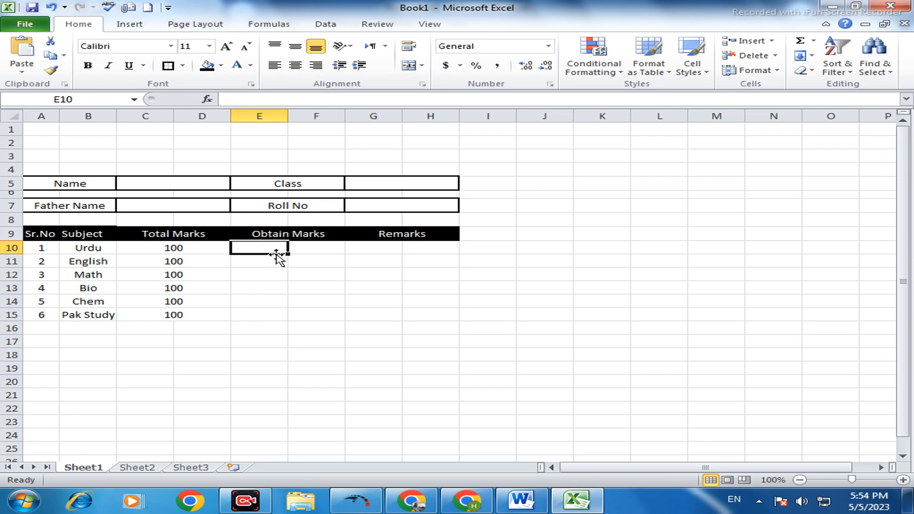
pyautogui.moveTo(269, 246); pyautogui.dragTo(301, 247)
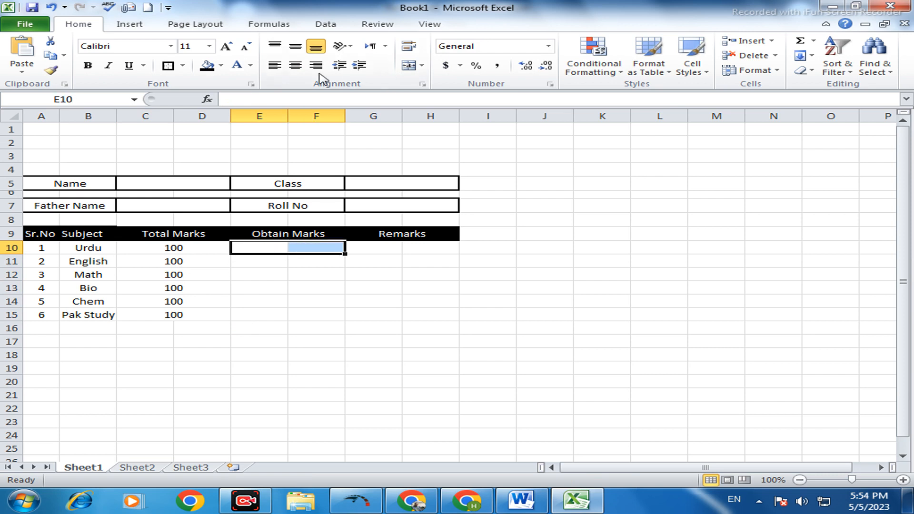
pyautogui.click(411, 66)
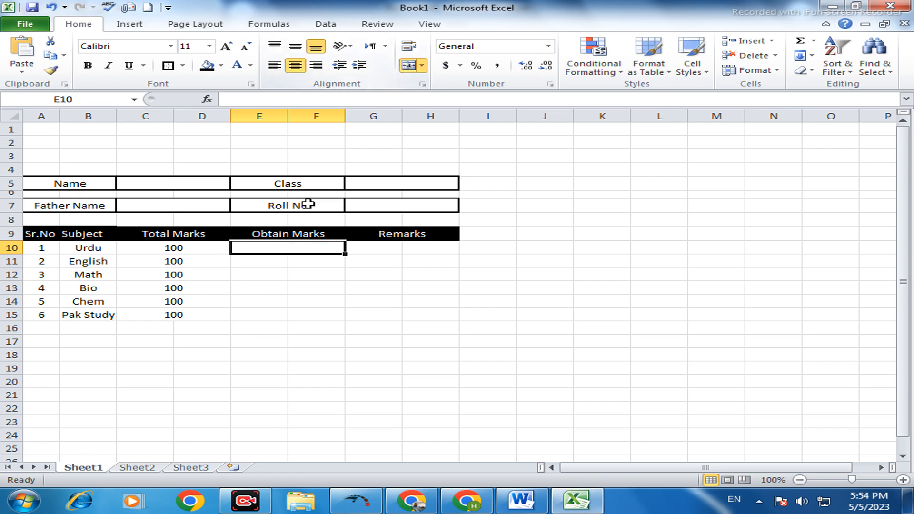
pyautogui.click(325, 270)
pyautogui.click(337, 248)
pyautogui.moveTo(345, 253); pyautogui.dragTo(347, 319)
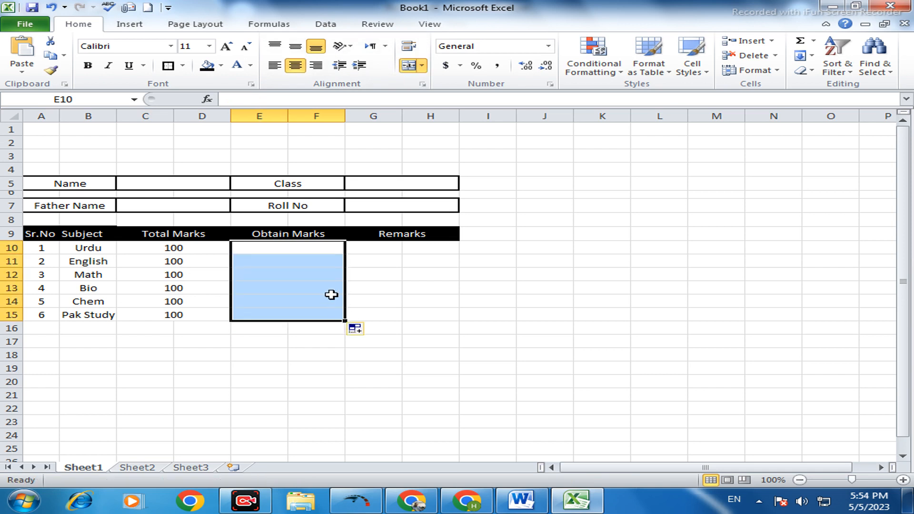
# - Merge and center G10:H10 under Remarks and fill the merged format down to row 15
pyautogui.click(380, 274)
pyautogui.click(388, 246)
pyautogui.moveTo(415, 246); pyautogui.dragTo(414, 246)
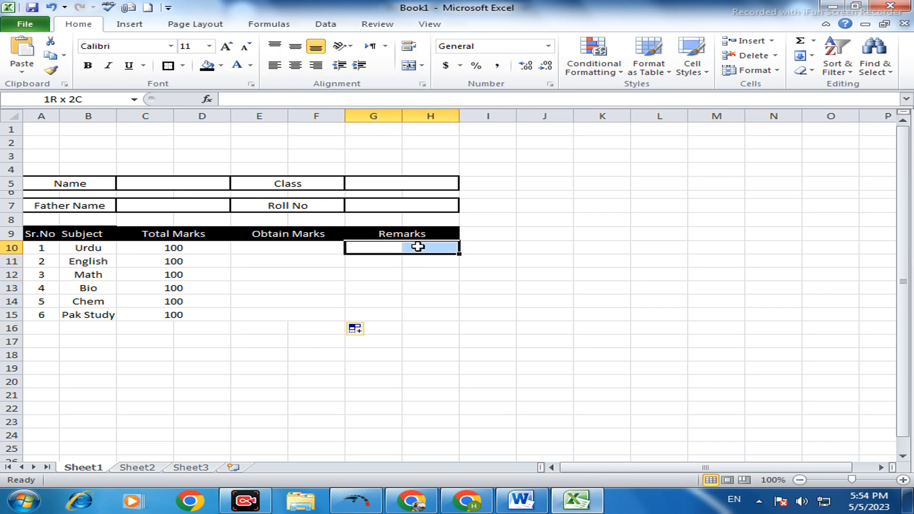
pyautogui.click(409, 65)
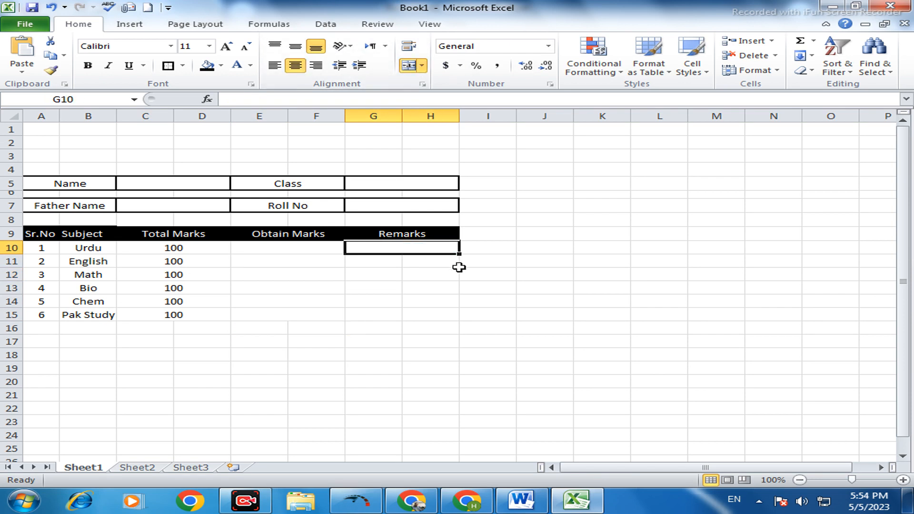
pyautogui.click(444, 263)
pyautogui.click(447, 247)
pyautogui.moveTo(457, 253); pyautogui.dragTo(453, 314)
# - Enter the obtained marks 45 for Urdu, 30 for English and 50 for Math in E10:E12
pyautogui.click(241, 258)
pyautogui.click(254, 245)
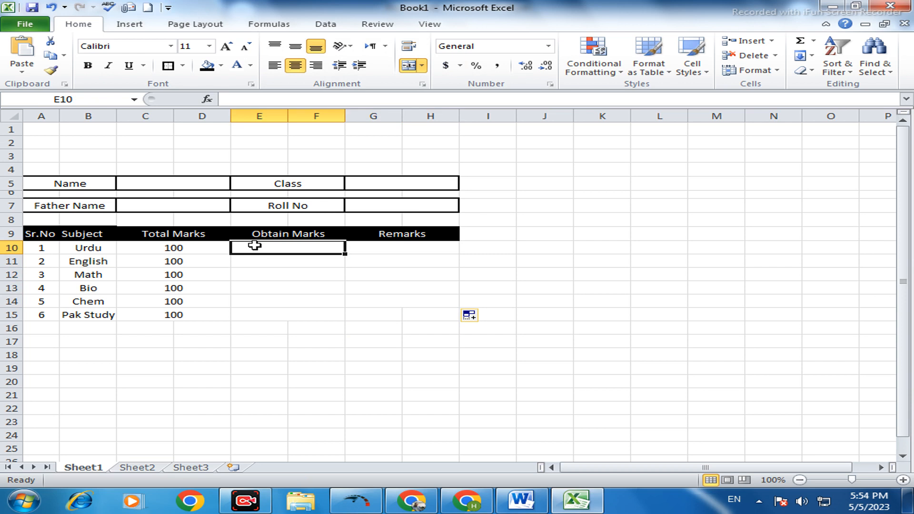
pyautogui.write('45')
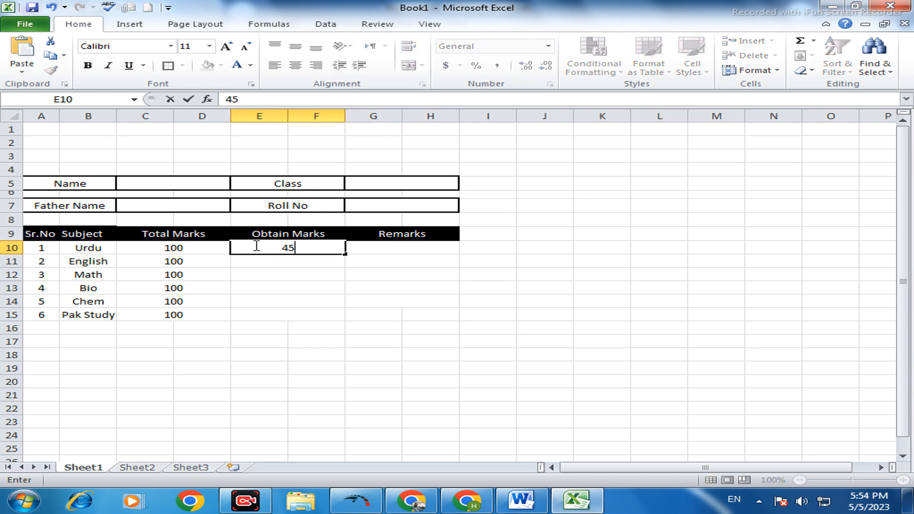
pyautogui.click(271, 259)
pyautogui.write('30')
pyautogui.click(286, 275)
pyautogui.write('50')
# - Enter the obtained marks 75 for Bio, 80 for Chem and 25 for Pak Study in E13:E15
pyautogui.click(290, 286)
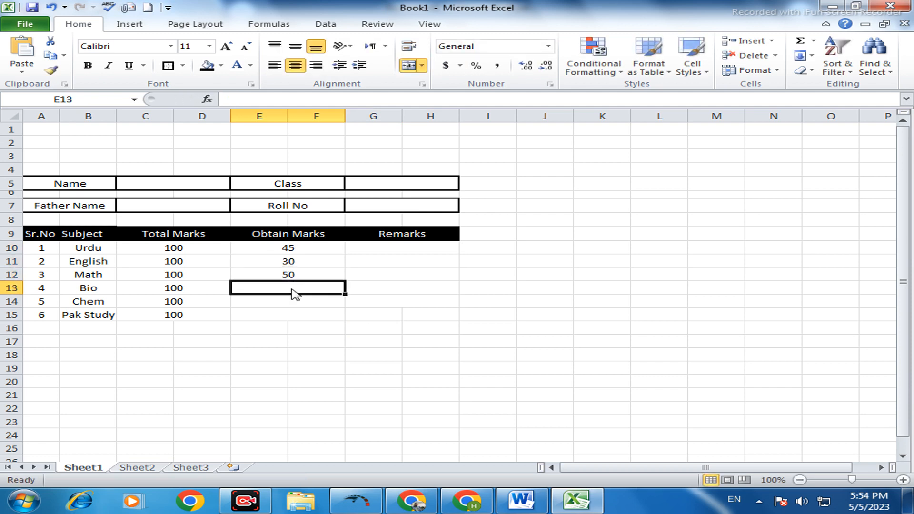
pyautogui.write('75')
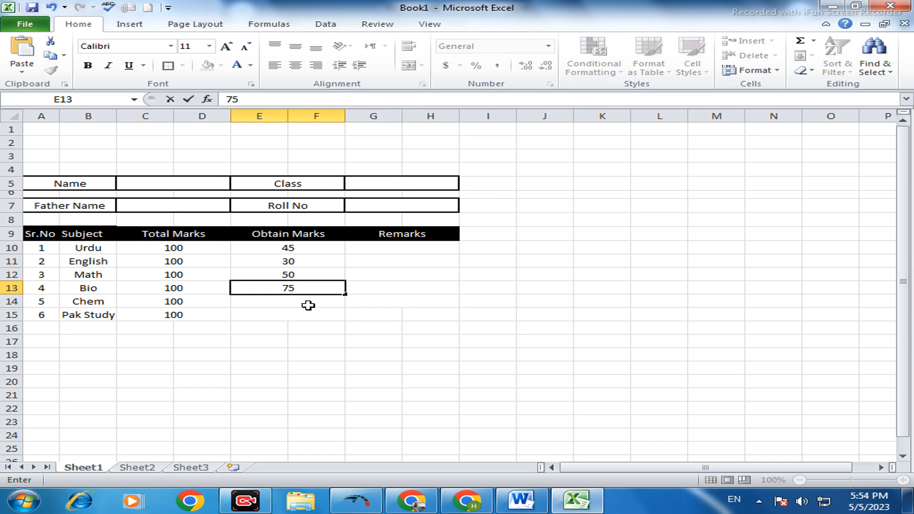
pyautogui.click(307, 306)
pyautogui.write('80')
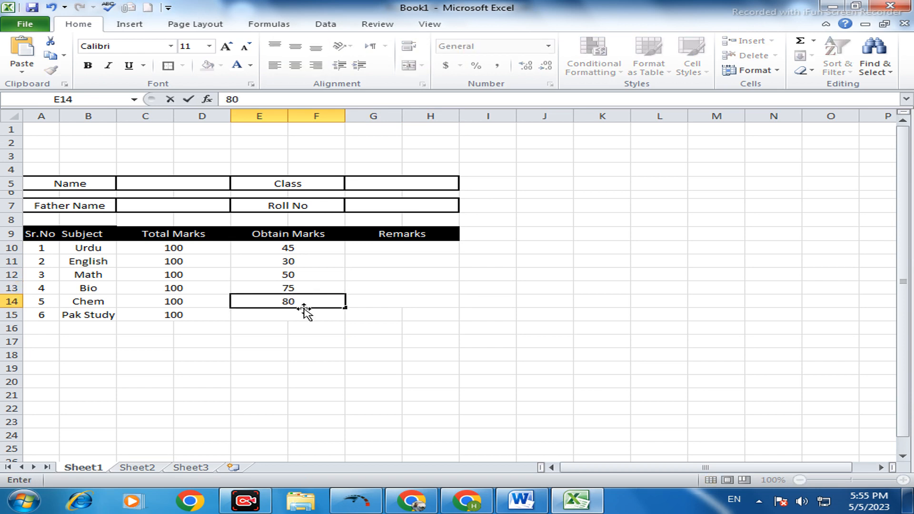
pyautogui.click(308, 313)
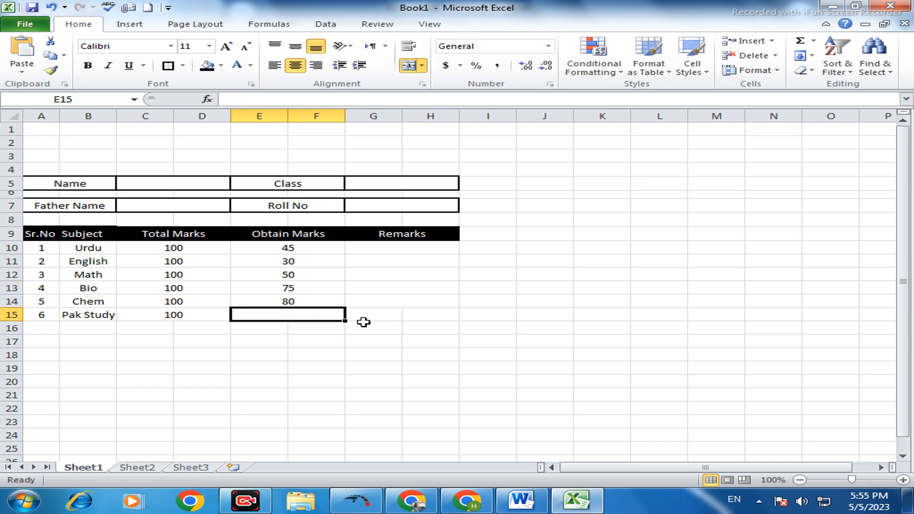
pyautogui.write('25')
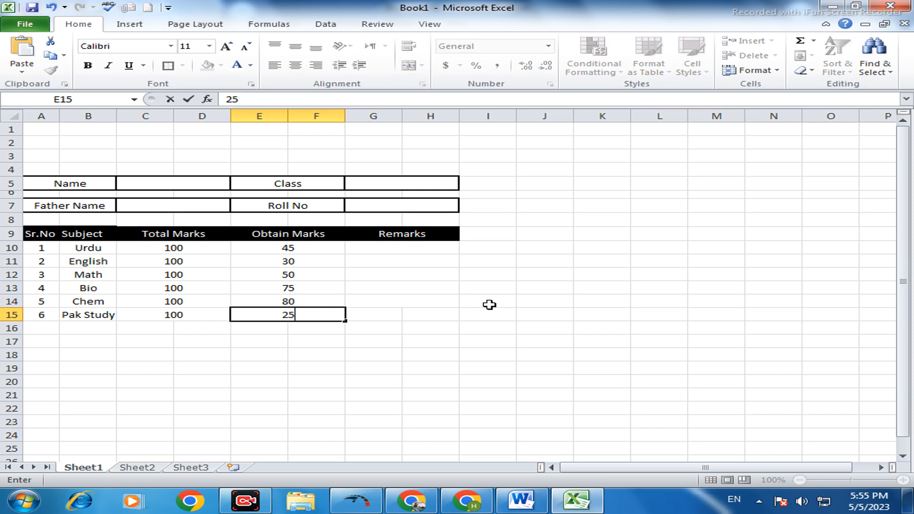
# - Start an IF formula in the Urdu remarks cell G10 with the logical test E10<33
pyautogui.click(405, 249)
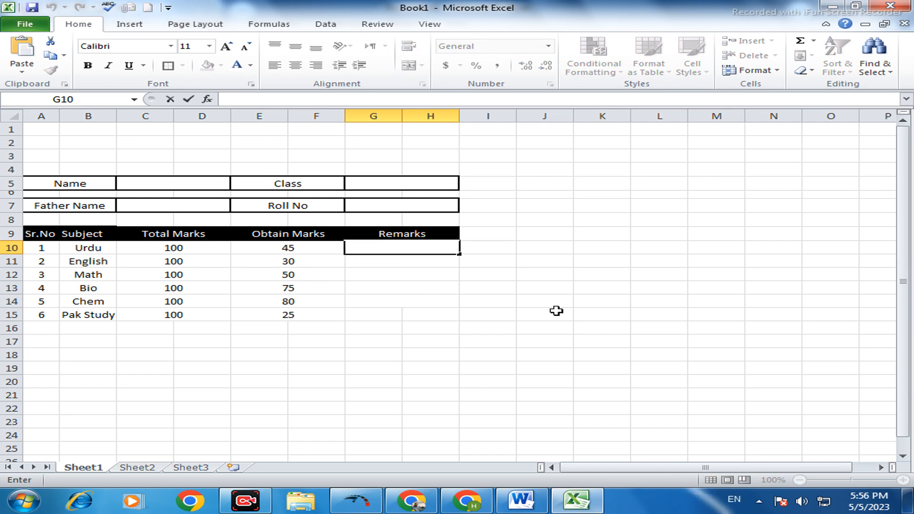
pyautogui.write('=')
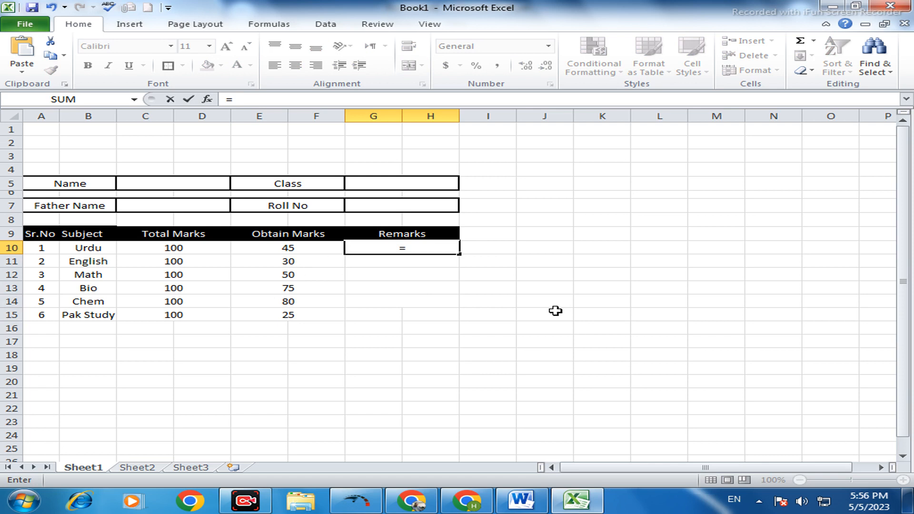
pyautogui.write('if')
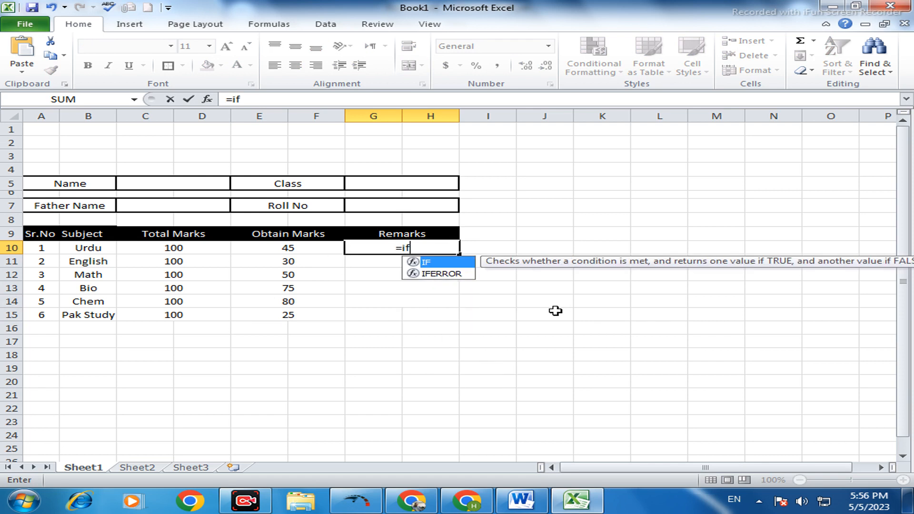
pyautogui.write('(')
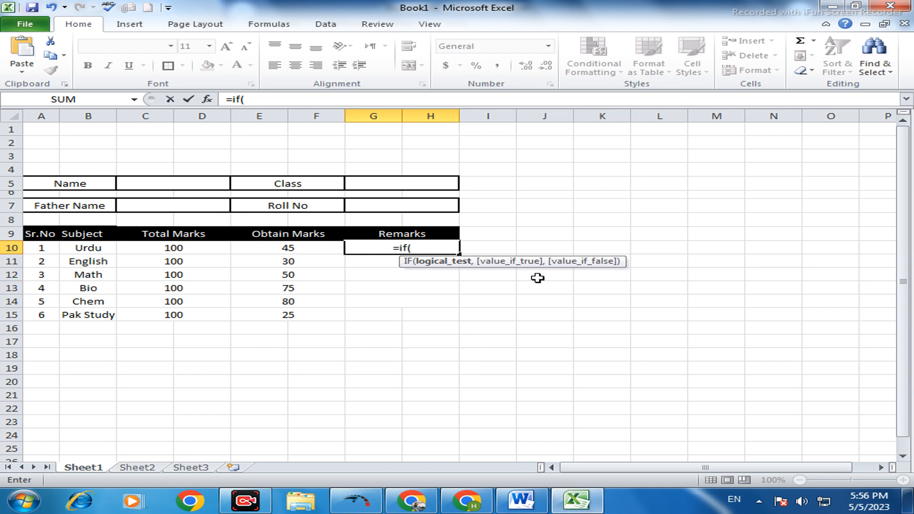
pyautogui.click(296, 248)
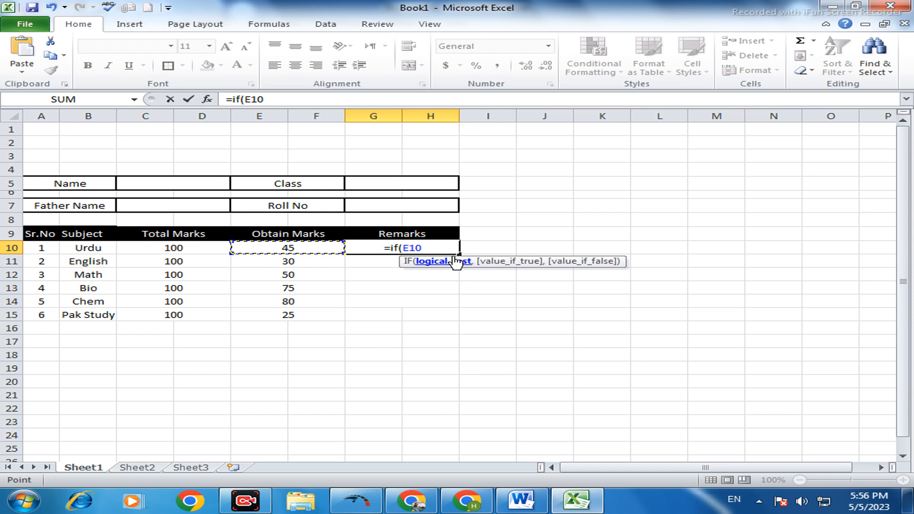
pyautogui.write('<')
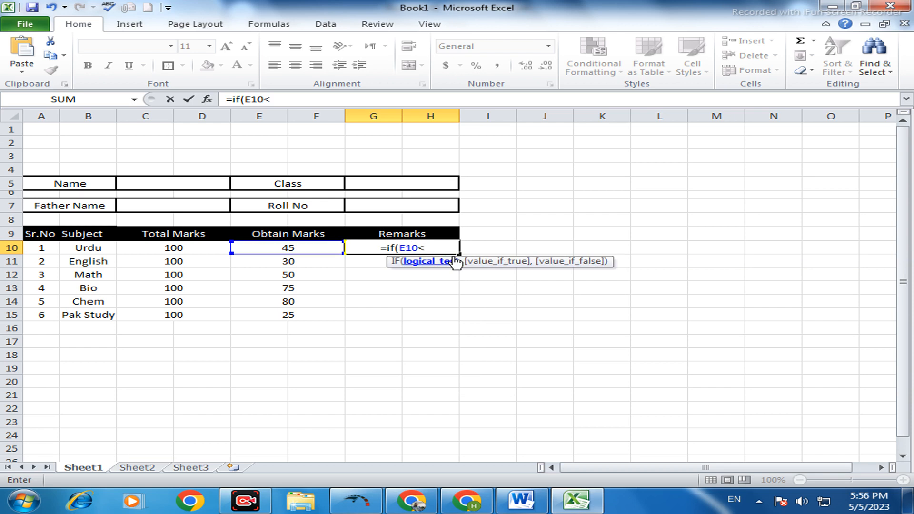
pyautogui.write('33')
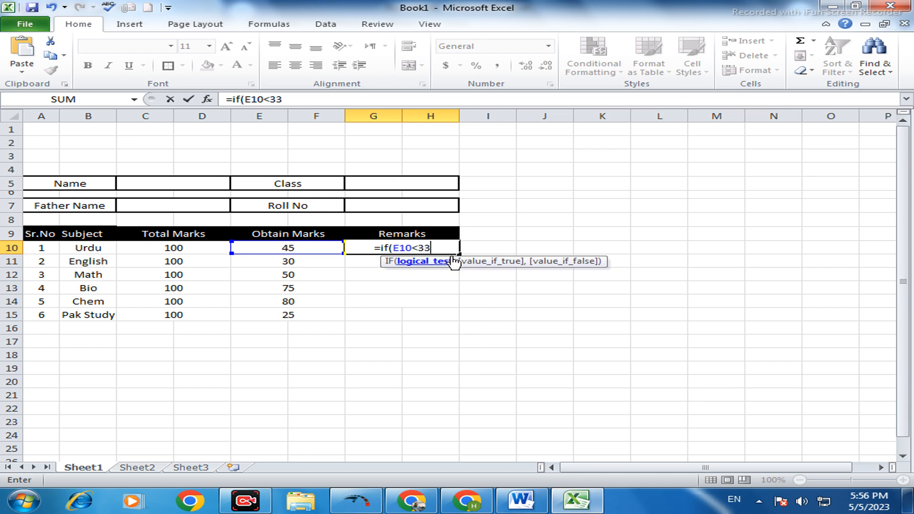
# - Complete the G10 formula to return "fail" when the test is true and "pass" when false
pyautogui.write(',')
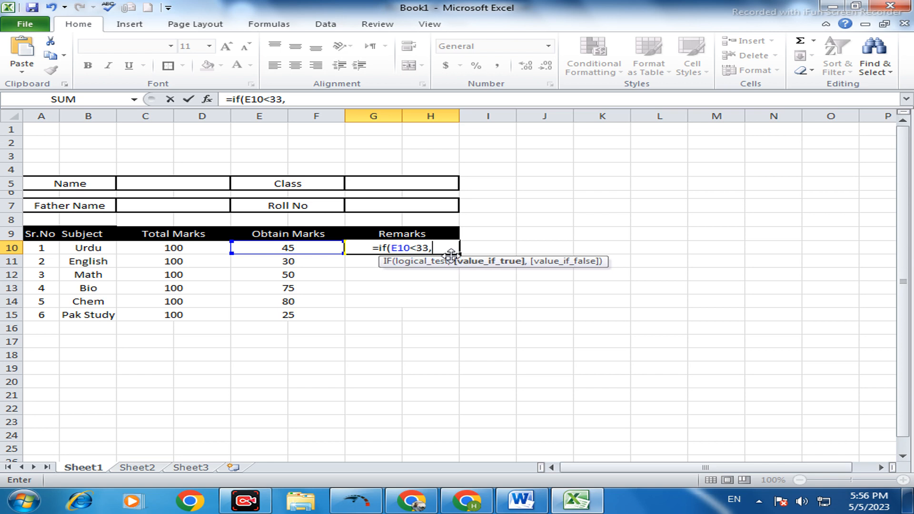
pyautogui.write('"')
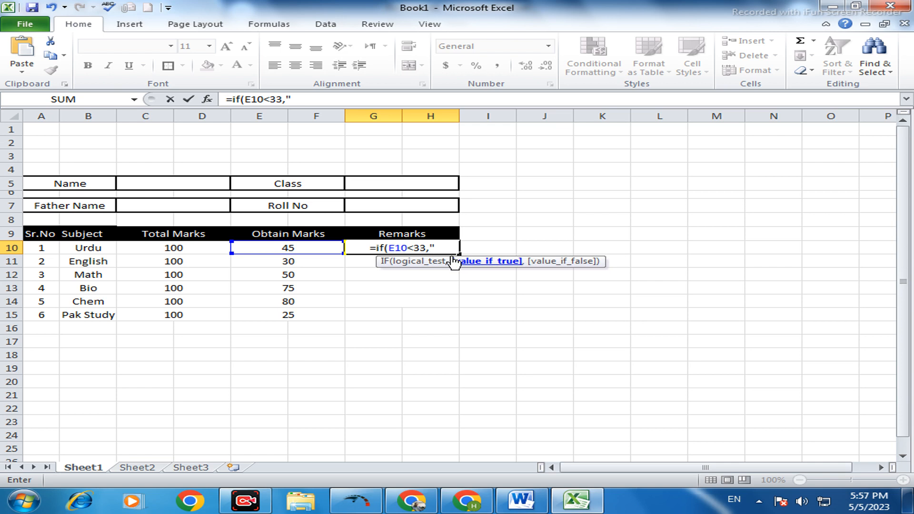
pyautogui.write('fail')
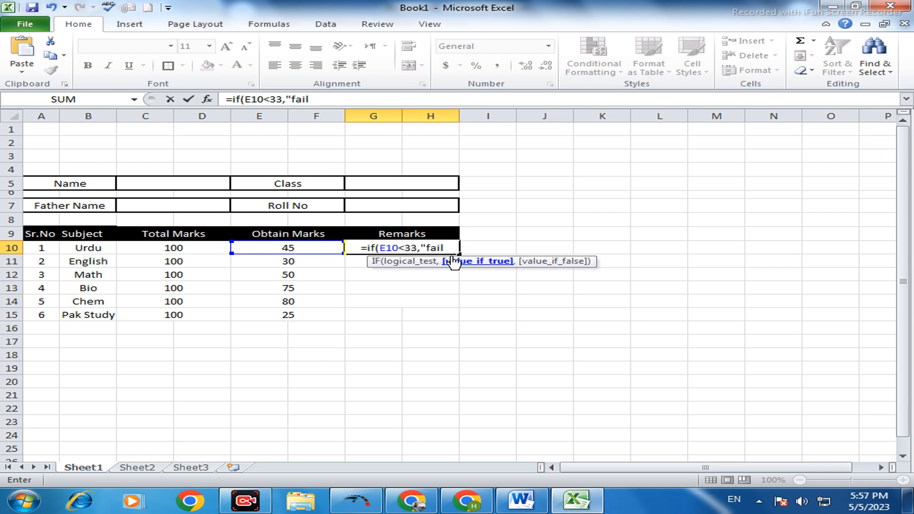
pyautogui.write('"')
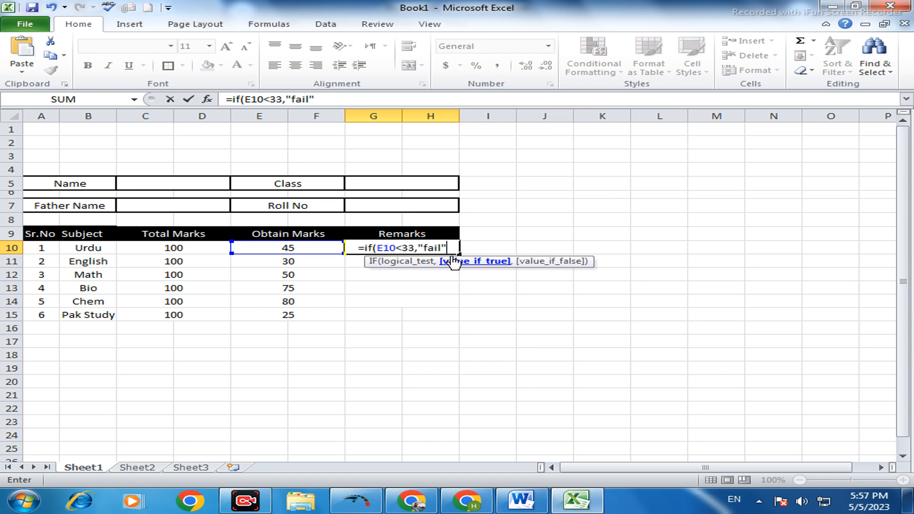
pyautogui.write(',')
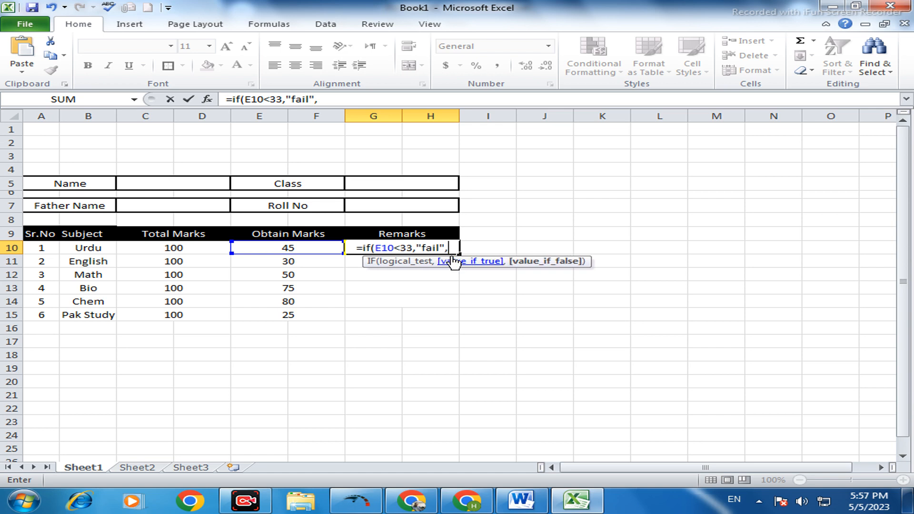
pyautogui.write('"')
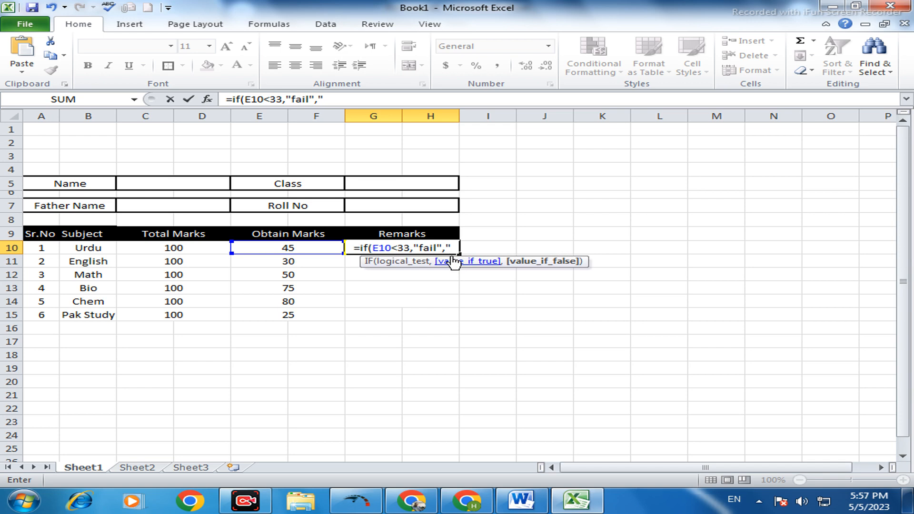
pyautogui.write('pass')
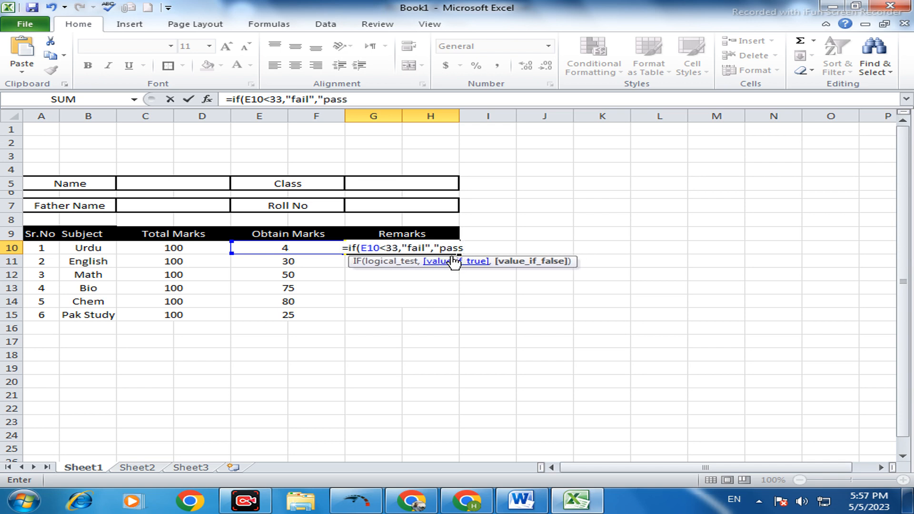
pyautogui.write('")')
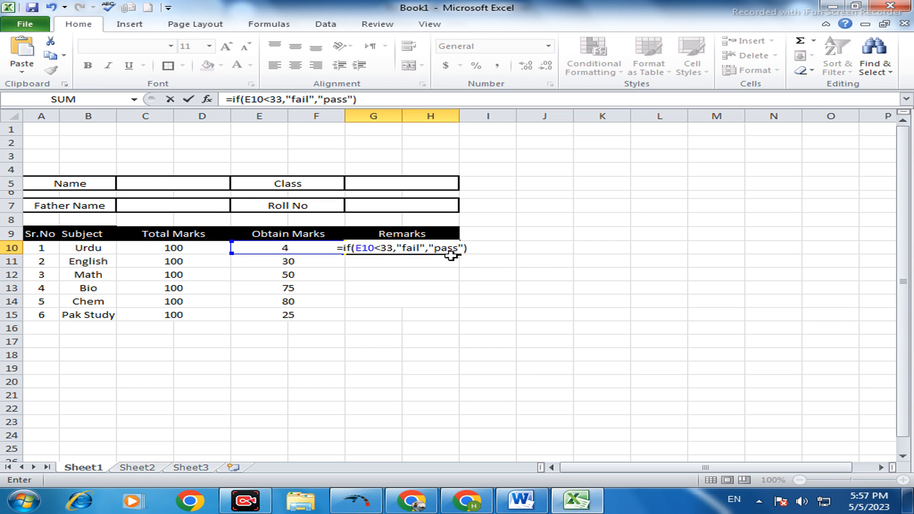
pyautogui.press('Return')
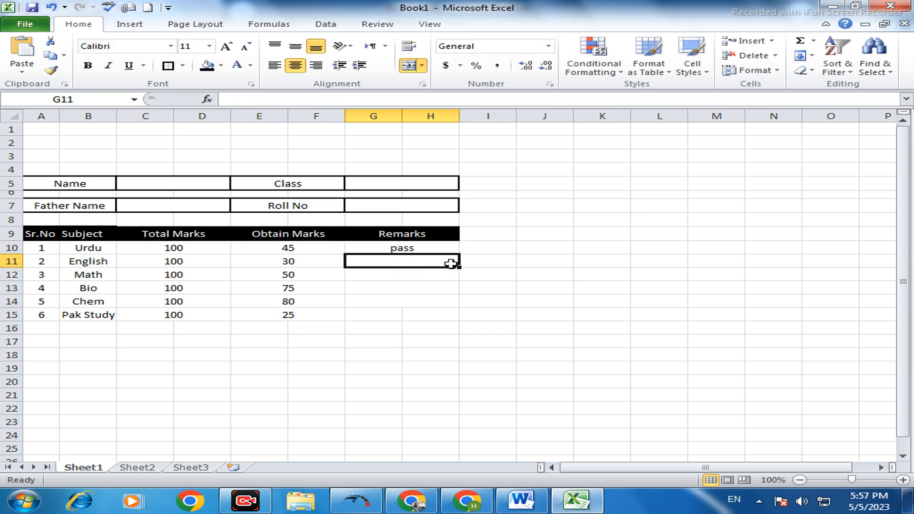
# - Try to fill the G10 remarks formula down to row 15
pyautogui.click(429, 248)
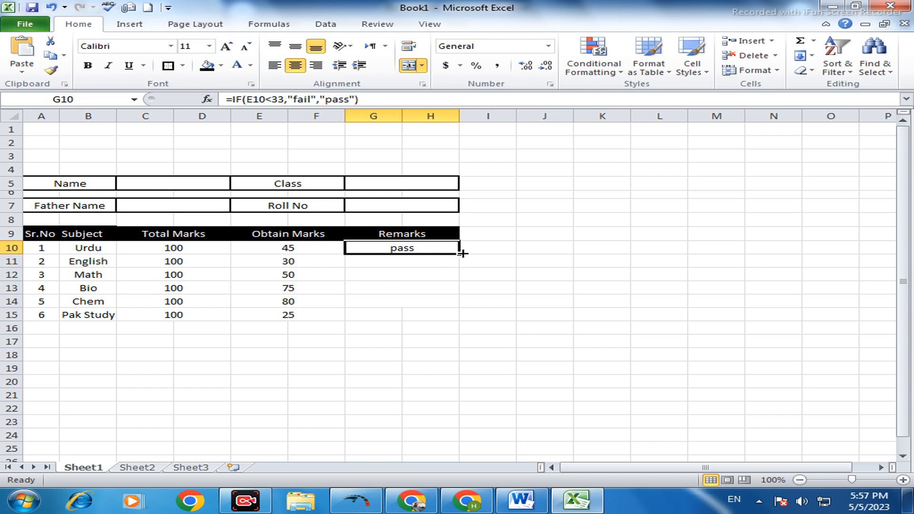
pyautogui.moveTo(458, 254); pyautogui.dragTo(447, 322)
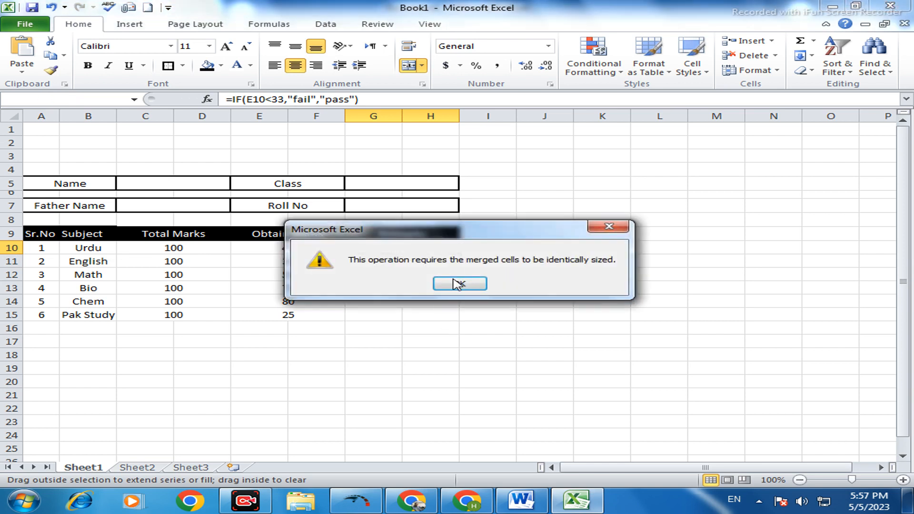
pyautogui.click(461, 284)
pyautogui.click(381, 260)
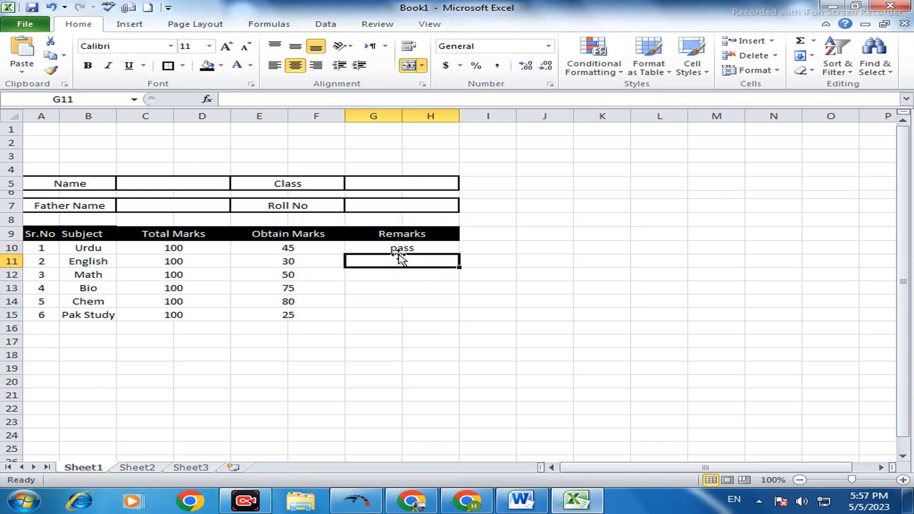
pyautogui.click(403, 248)
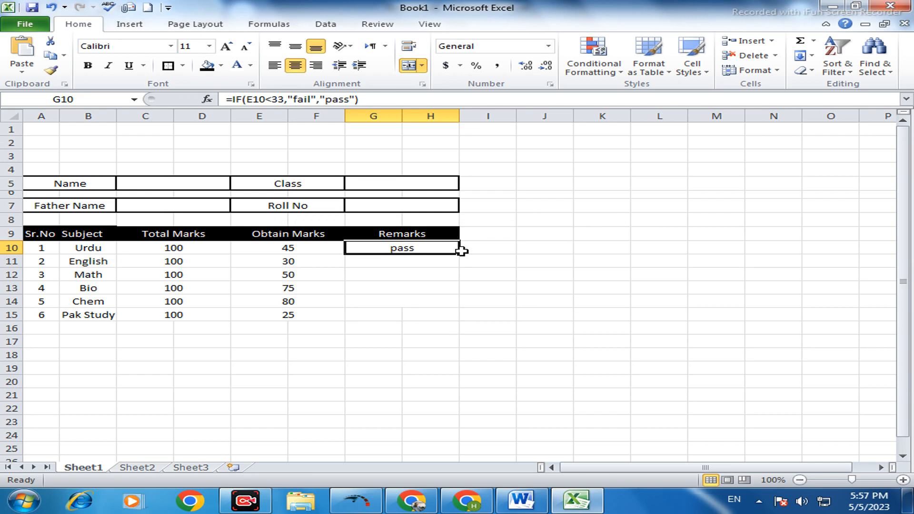
pyautogui.moveTo(458, 253); pyautogui.dragTo(462, 323)
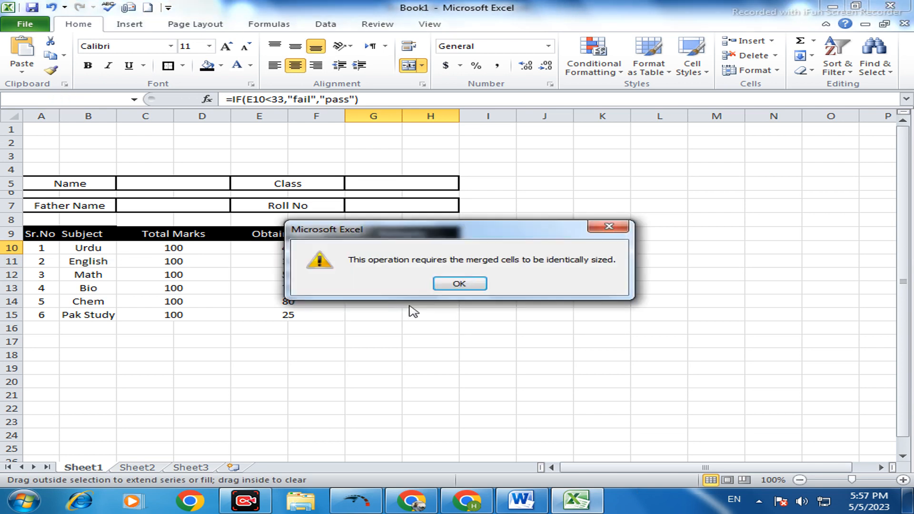
pyautogui.click(466, 285)
# - Merge and center G15:H15 and fill the remarks formula from G10 down to row 15
pyautogui.moveTo(379, 315); pyautogui.dragTo(417, 315)
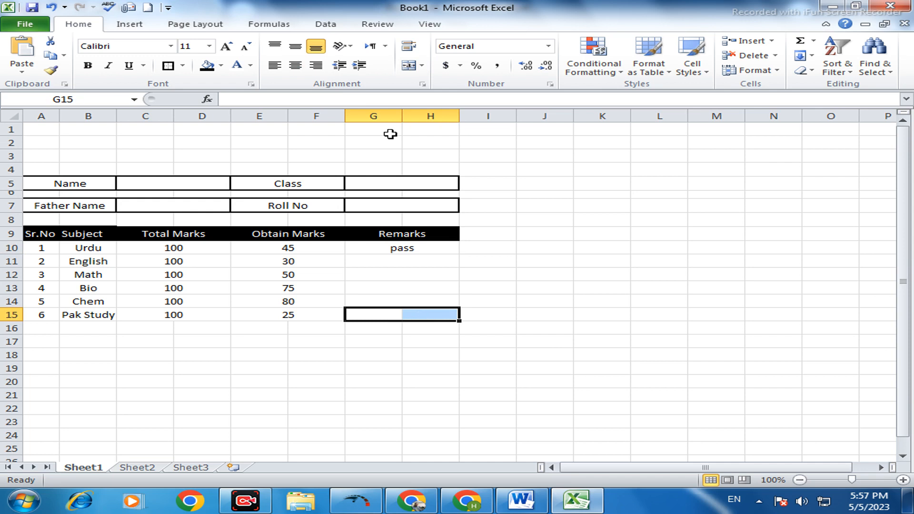
pyautogui.click(409, 65)
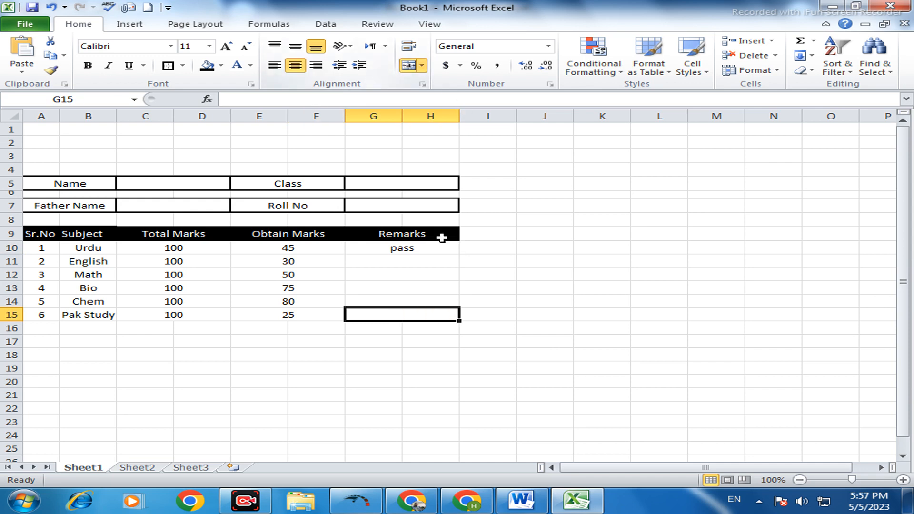
pyautogui.click(430, 260)
pyautogui.click(427, 246)
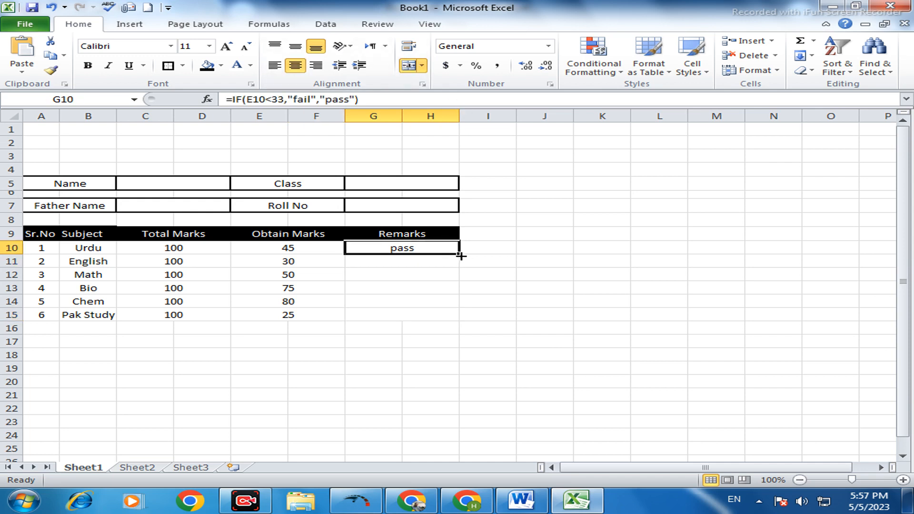
pyautogui.moveTo(458, 257); pyautogui.dragTo(443, 324)
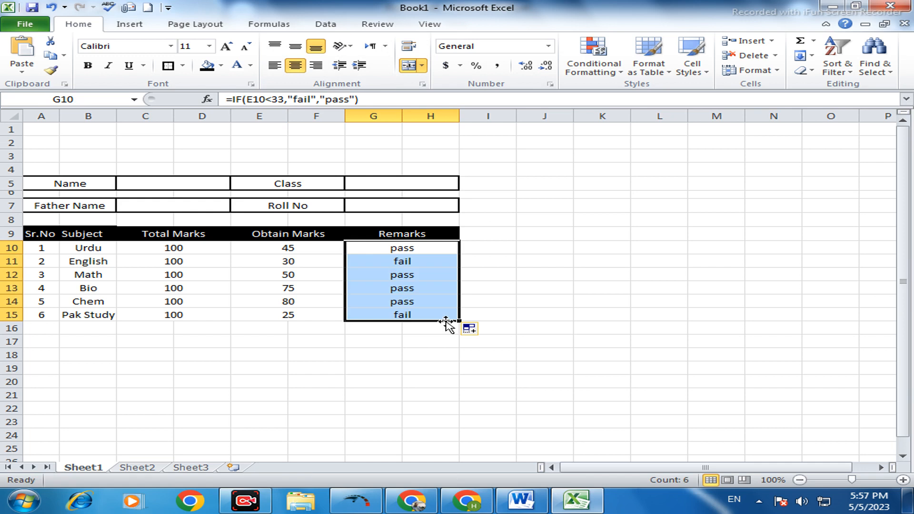
# - Check the Remarks formulas for English and Pak Study against their obtained marks
pyautogui.click(434, 305)
pyautogui.click(424, 263)
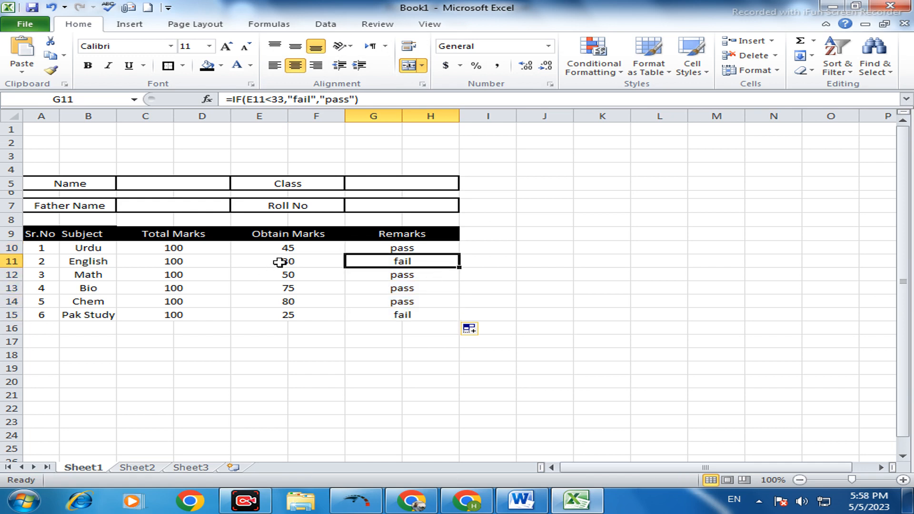
pyautogui.click(414, 313)
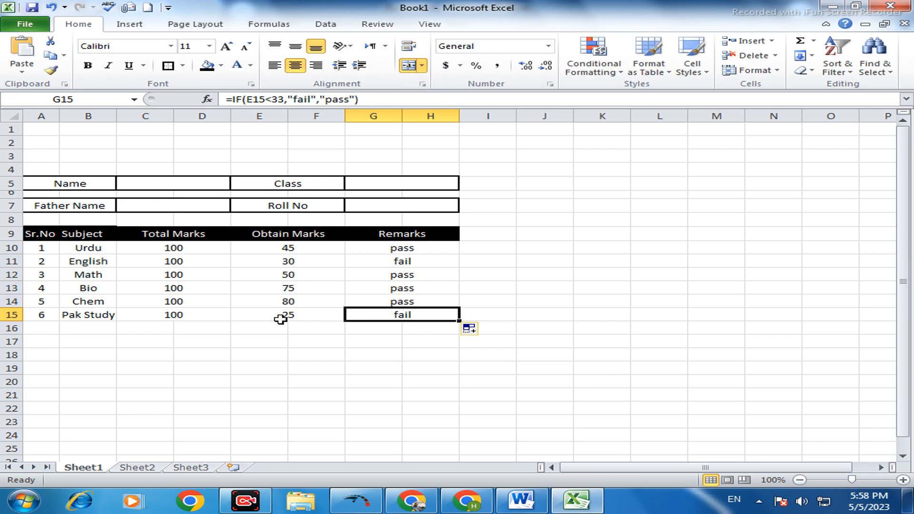
pyautogui.click(281, 320)
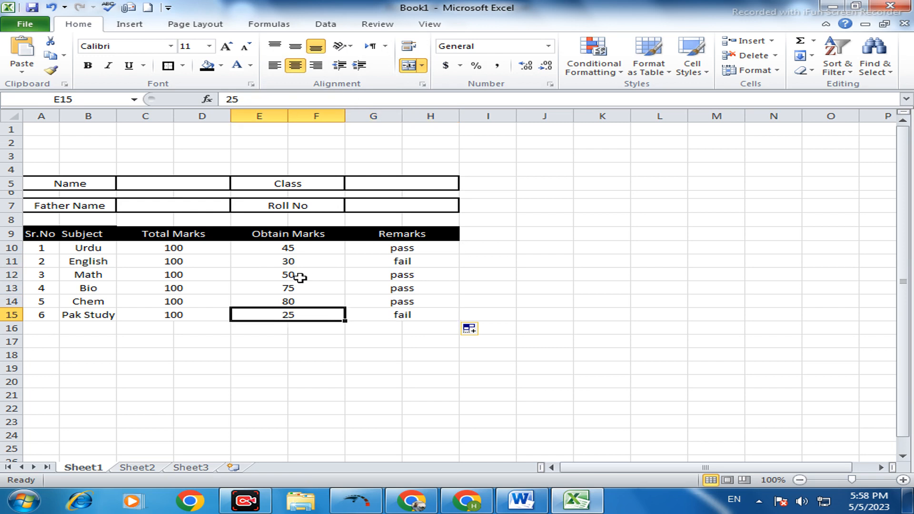
# - Save the workbook as Book1 in the Documents library, replacing the existing file, and preview the printed page
pyautogui.click(544, 396)
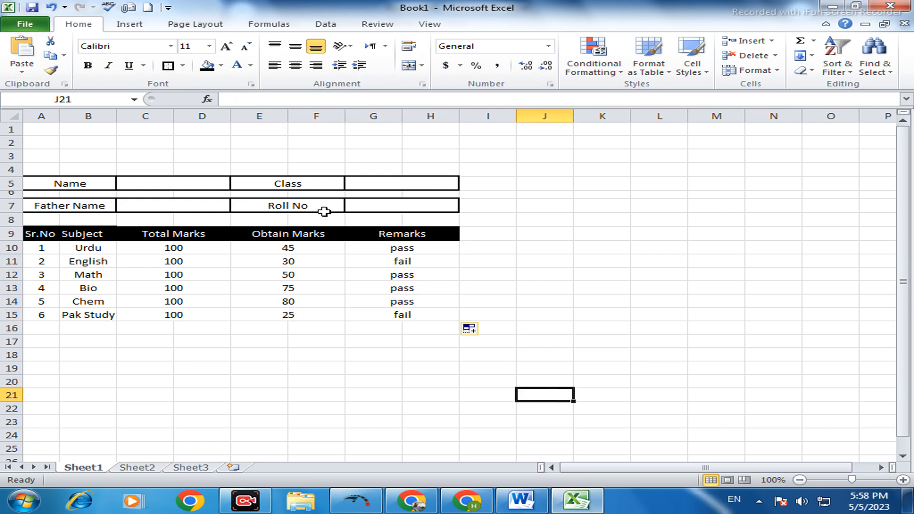
pyautogui.click(7, 27)
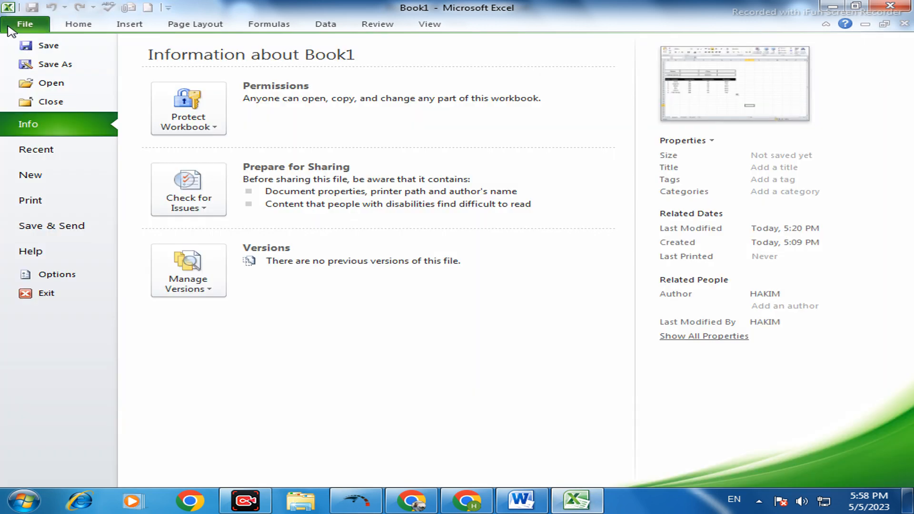
pyautogui.click(48, 72)
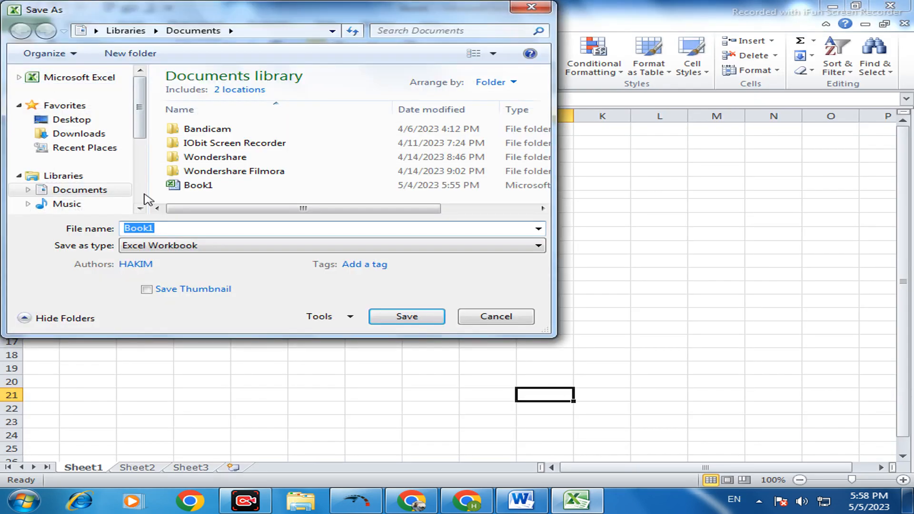
pyautogui.click(408, 320)
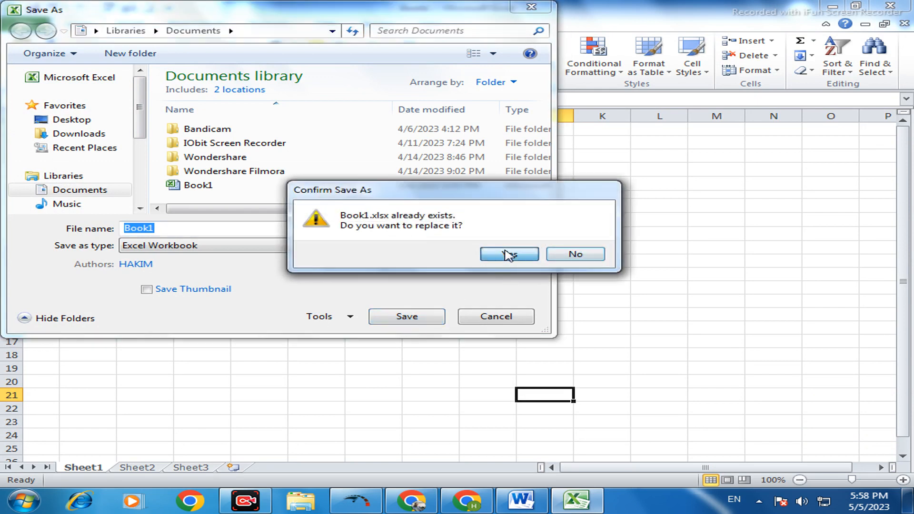
pyautogui.click(508, 255)
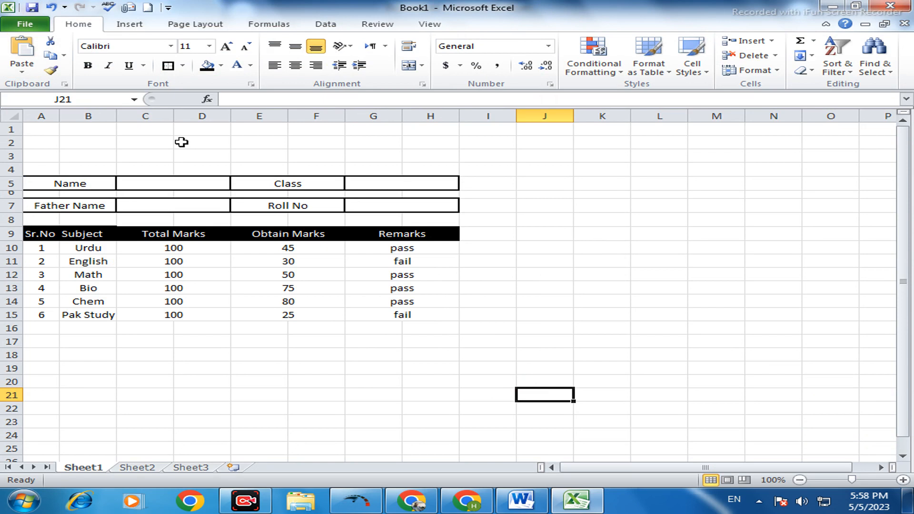
pyautogui.hotkey('ctrl', 'p')
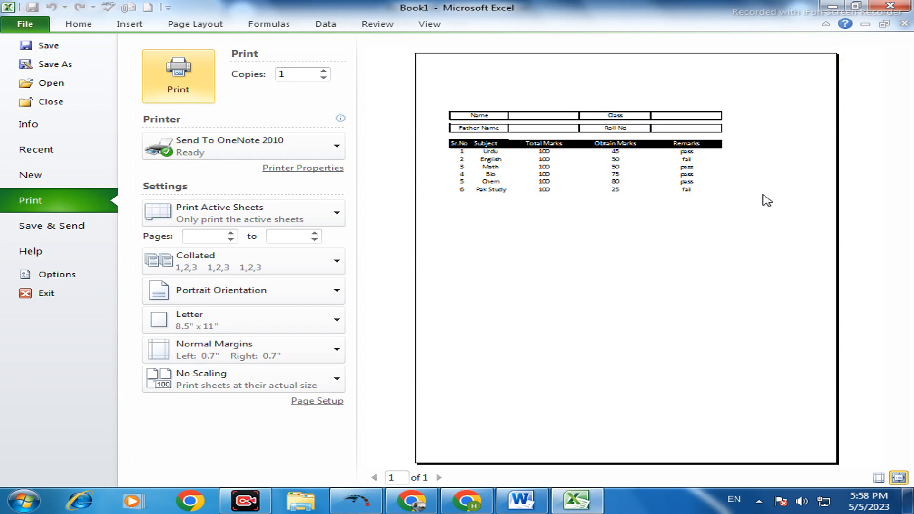
pyautogui.click(34, 26)
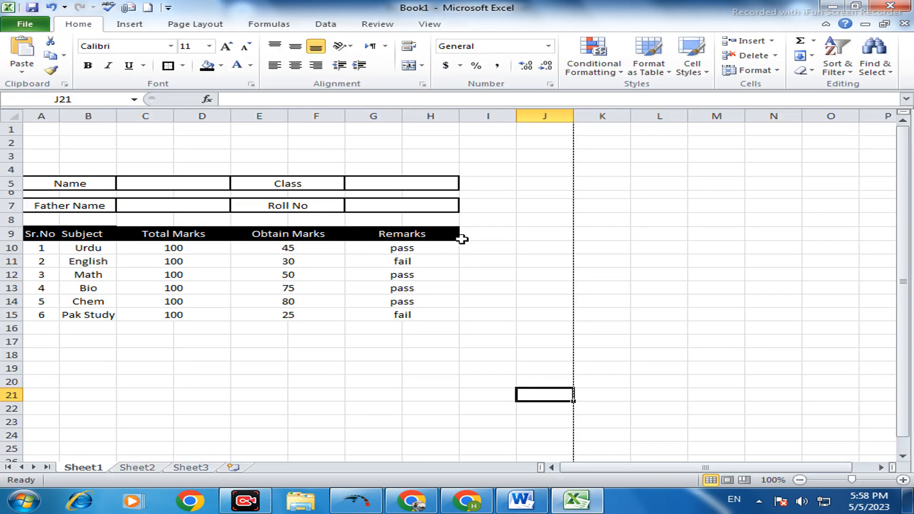
# - Center the marks table cells A10:H15 horizontally and set their vertical alignment to middle
pyautogui.click(42, 248)
pyautogui.moveTo(42, 248); pyautogui.dragTo(387, 317)
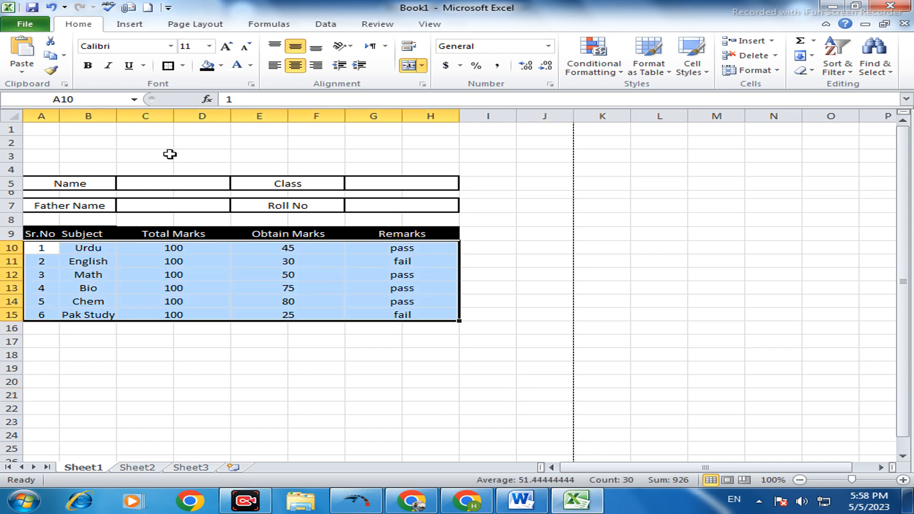
pyautogui.click(299, 70)
pyautogui.click(295, 47)
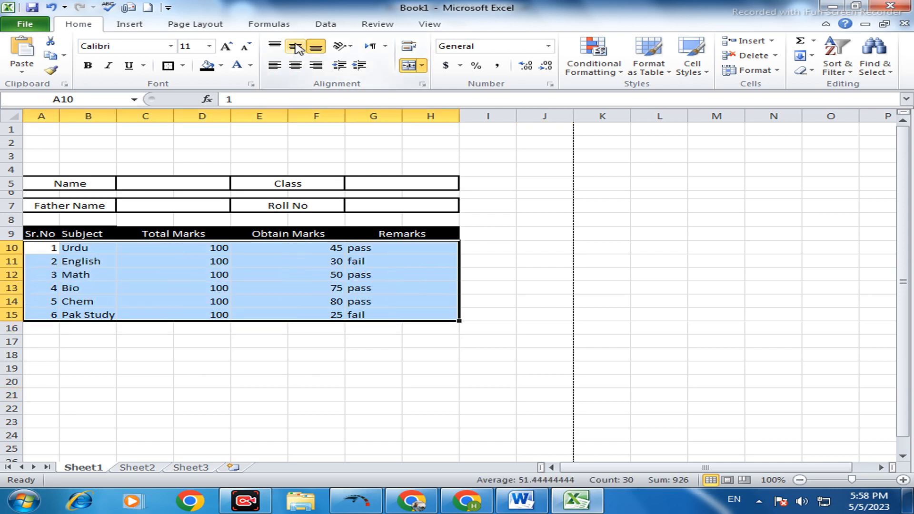
pyautogui.click(295, 47)
pyautogui.click(295, 66)
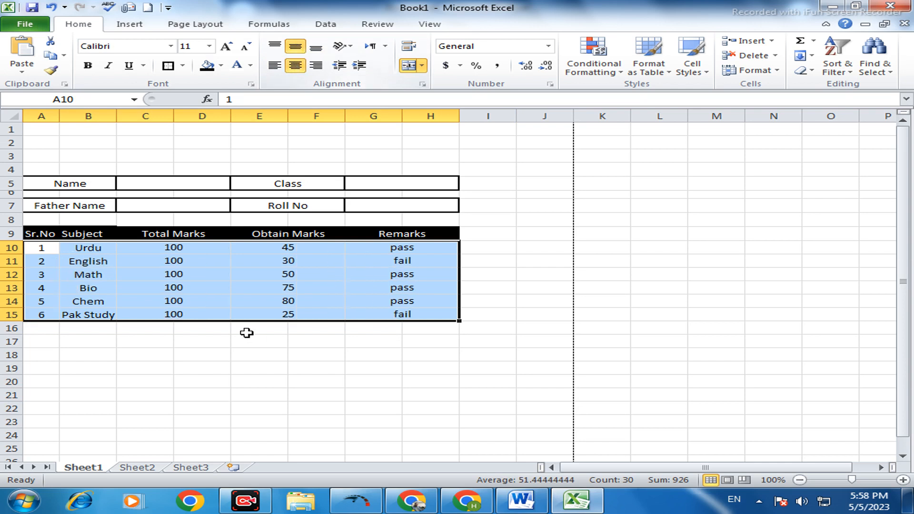
# - Apply All Borders to the marks table cells A10:H15
pyautogui.click(182, 65)
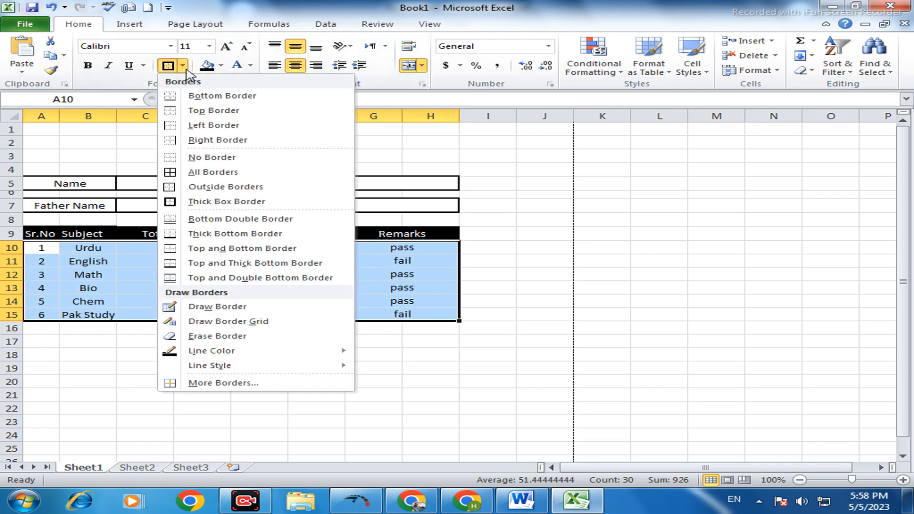
pyautogui.click(197, 173)
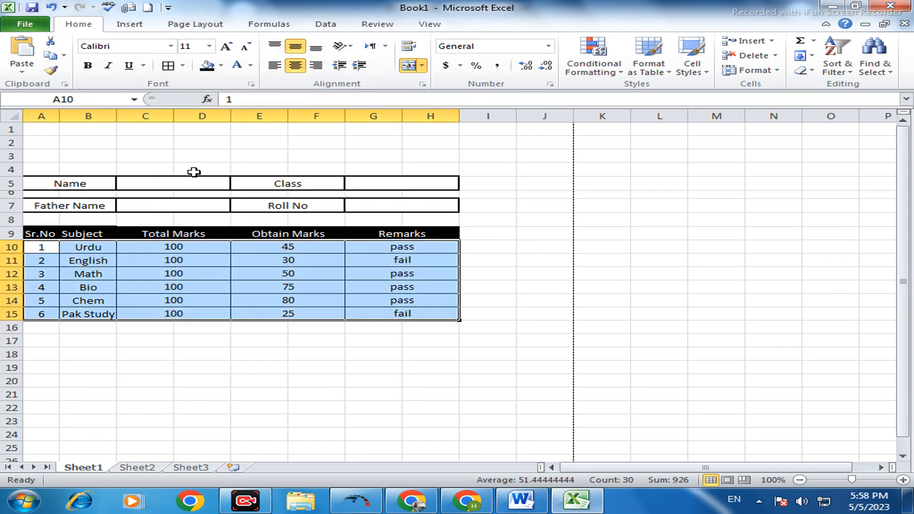
pyautogui.click(279, 349)
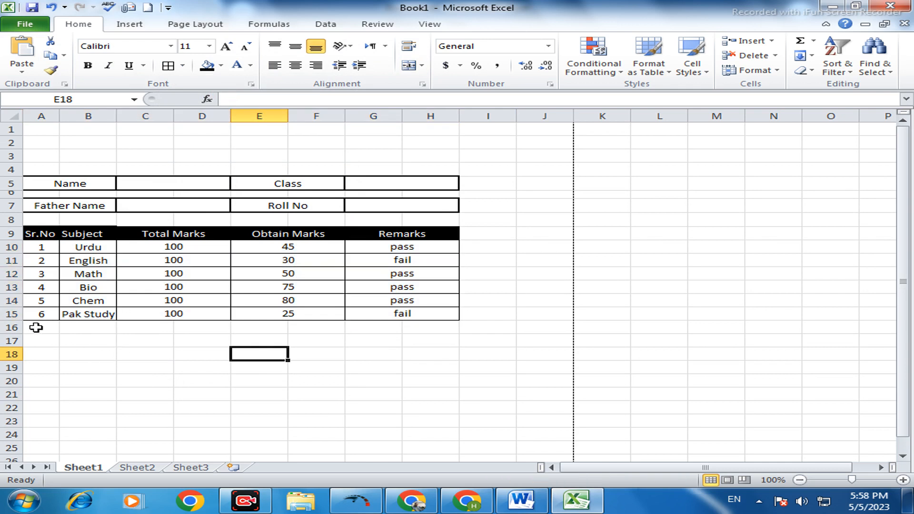
# - Merge and center A16:D16 below the marks table and enter "Status" in the merged cell
pyautogui.moveTo(35, 327); pyautogui.dragTo(215, 324)
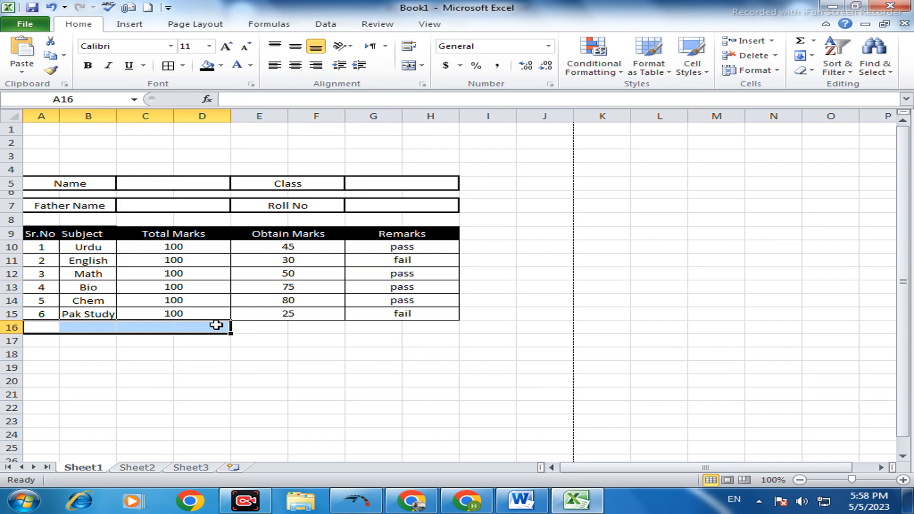
pyautogui.click(408, 66)
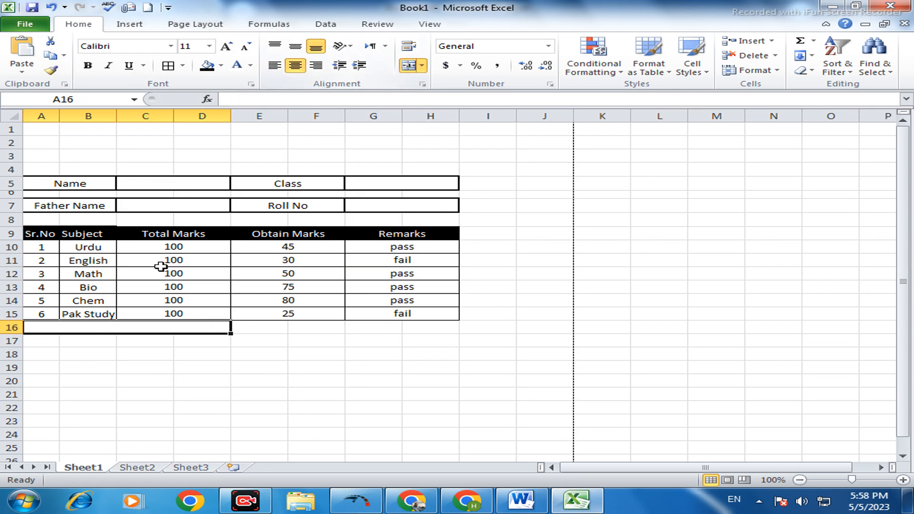
pyautogui.doubleClick(154, 329)
pyautogui.write('D')
pyautogui.press('BackSpace')
pyautogui.press('BackSpace')
pyautogui.write('sr')
pyautogui.press('BackSpace')
pyautogui.press('BackSpace')
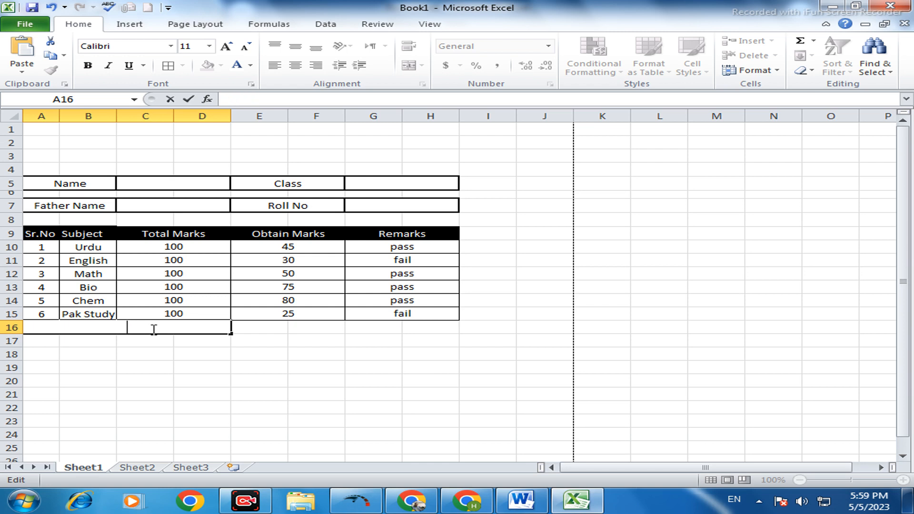
pyautogui.write('Status')
pyautogui.click(301, 329)
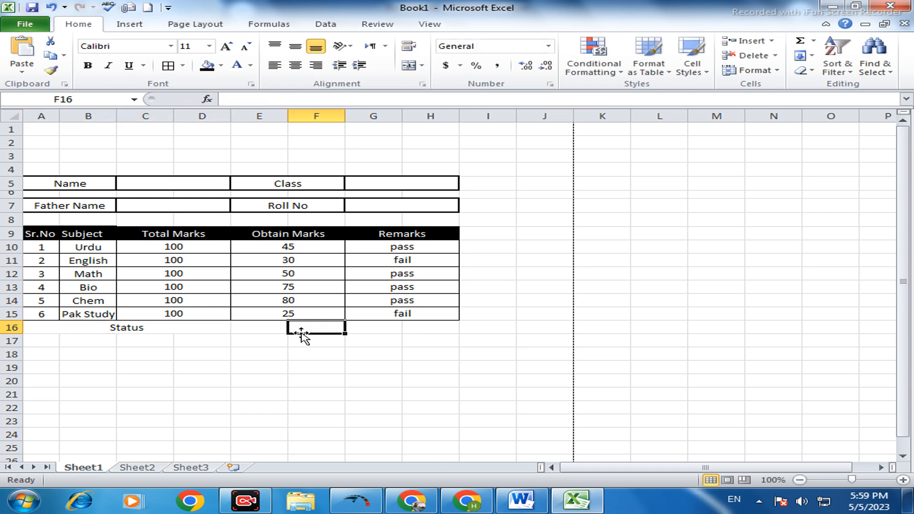
# - Middle-align E16:F16 and merge and center it under the Obtain Marks column
pyautogui.click(257, 327)
pyautogui.moveTo(319, 327); pyautogui.dragTo(326, 327)
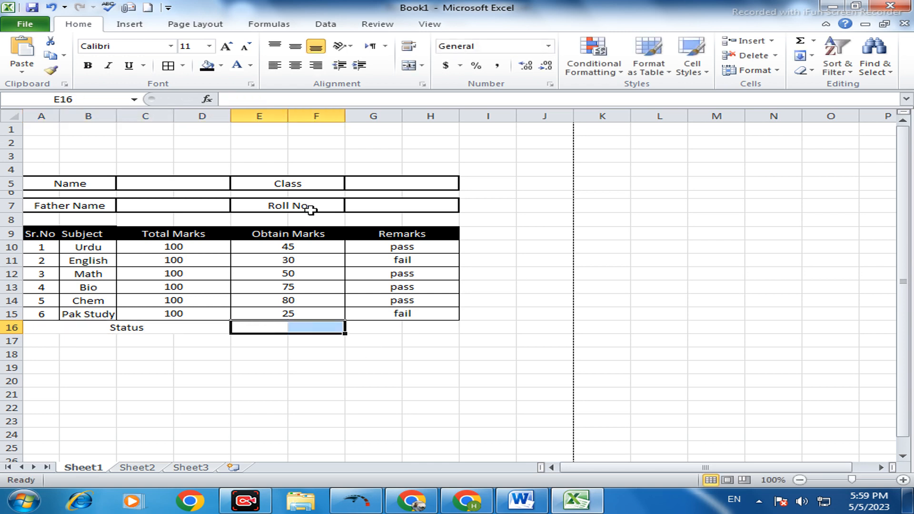
pyautogui.click(296, 46)
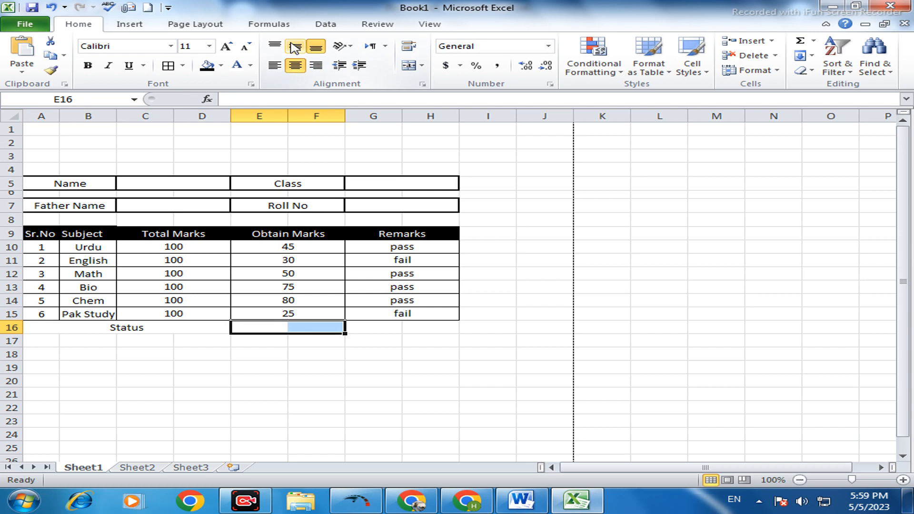
pyautogui.click(408, 66)
# - Enter the formula =sum(E10:F15) in E16 to total the obtained marks
pyautogui.doubleClick(263, 329)
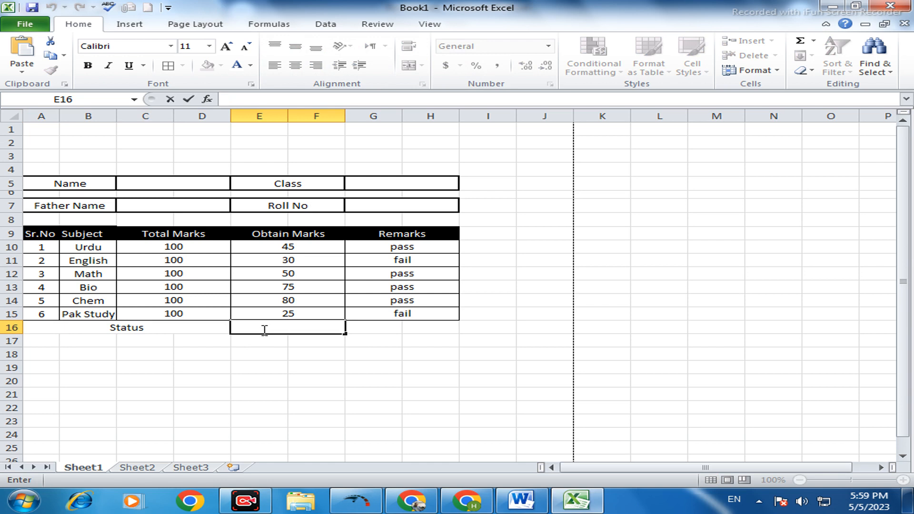
pyautogui.write('=s')
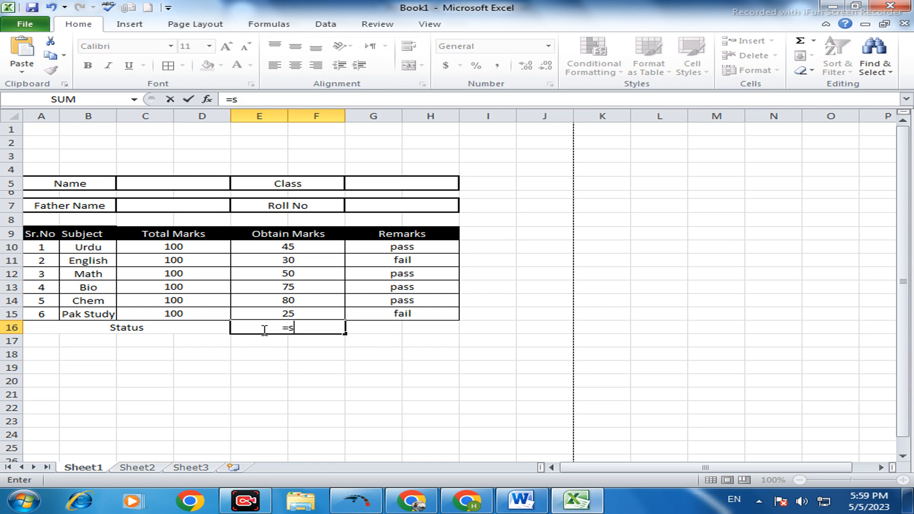
pyautogui.write('um')
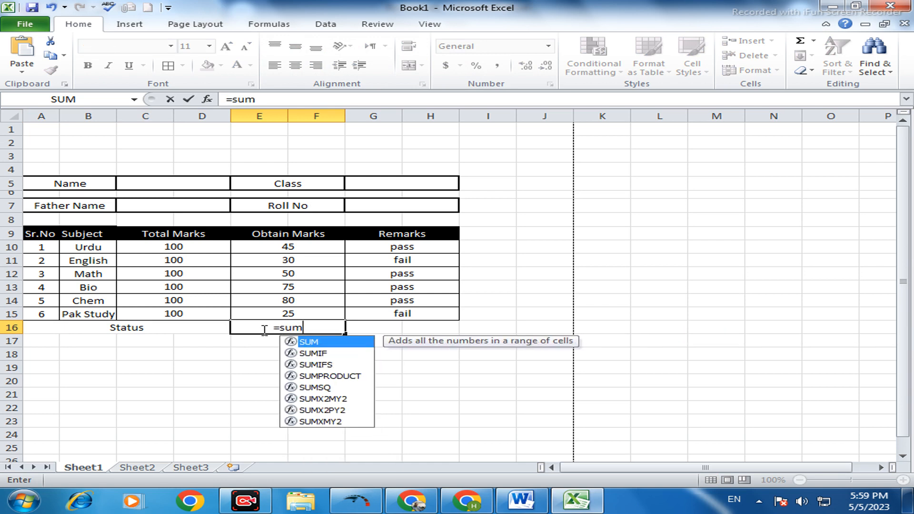
pyautogui.write('(')
pyautogui.moveTo(331, 249); pyautogui.dragTo(327, 309)
pyautogui.write(')')
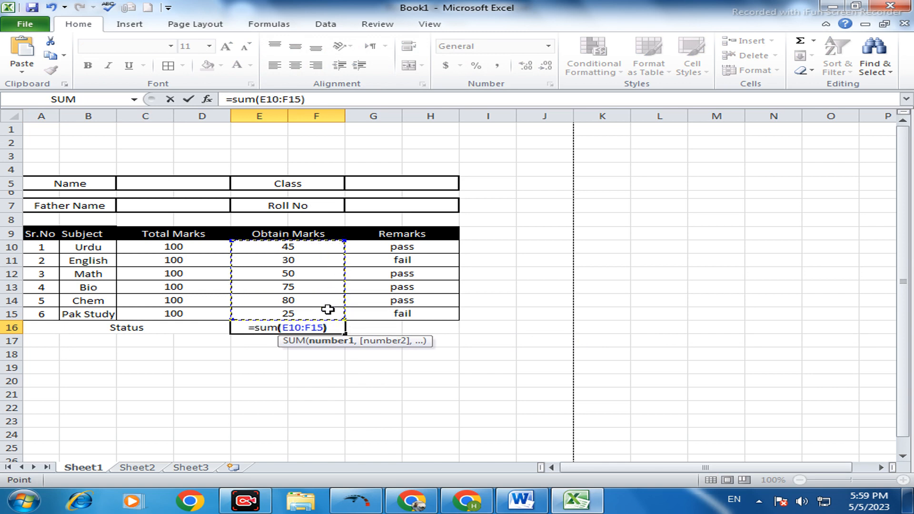
pyautogui.press('Return')
# - Unmerge the Status cell A16:D16, and merge and center C16:D16 under the Total Marks column
pyautogui.click(384, 325)
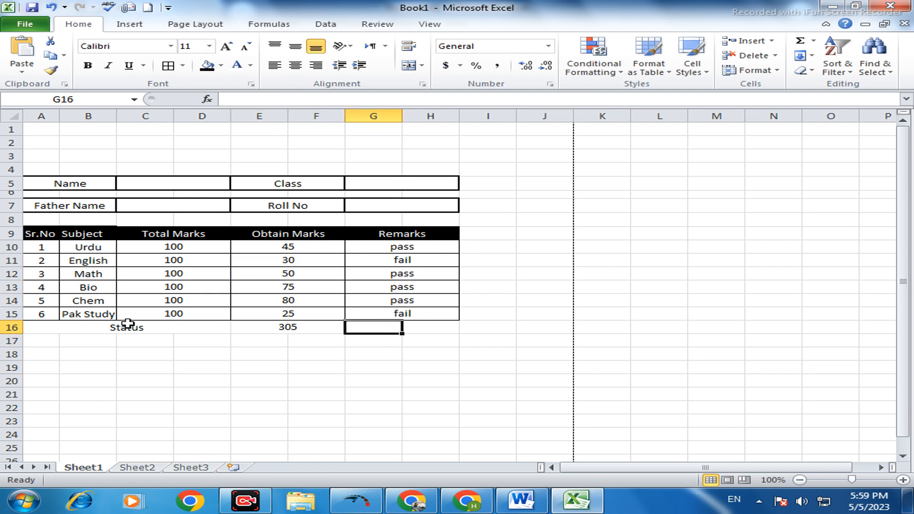
pyautogui.click(161, 330)
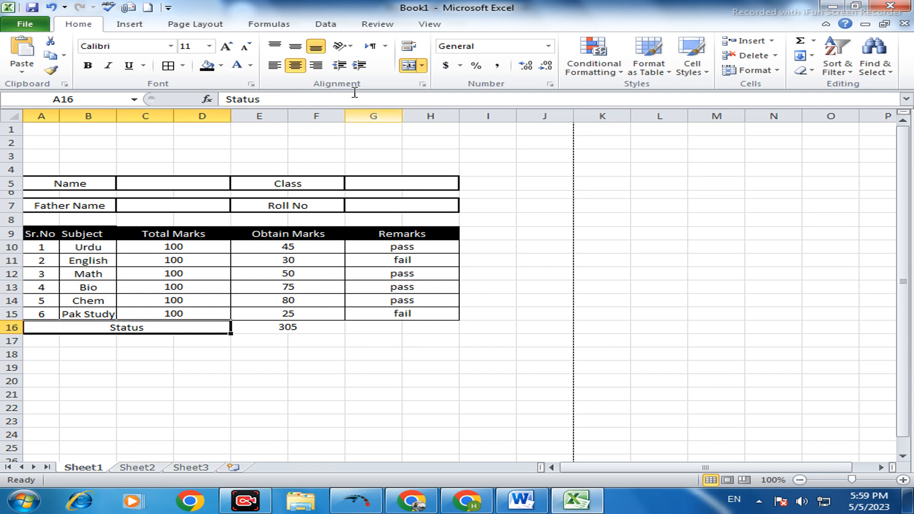
pyautogui.click(410, 66)
pyautogui.moveTo(119, 328); pyautogui.dragTo(200, 328)
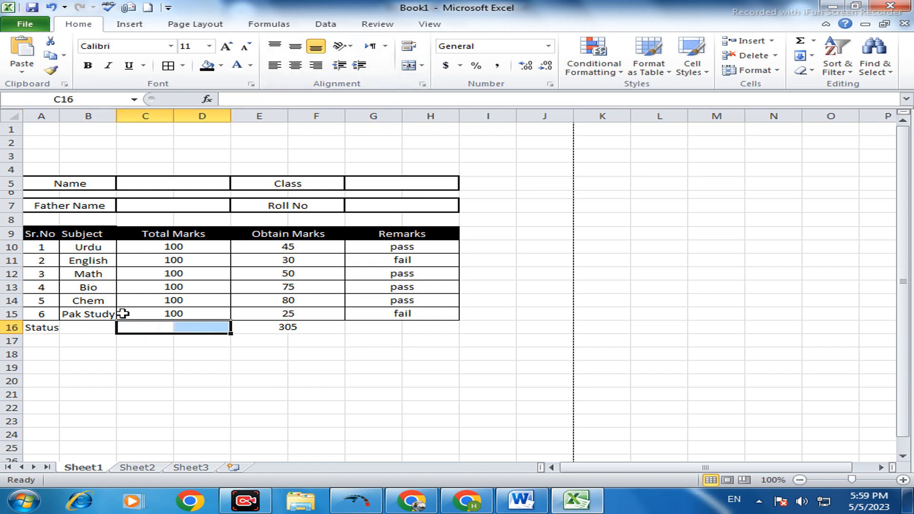
pyautogui.click(409, 66)
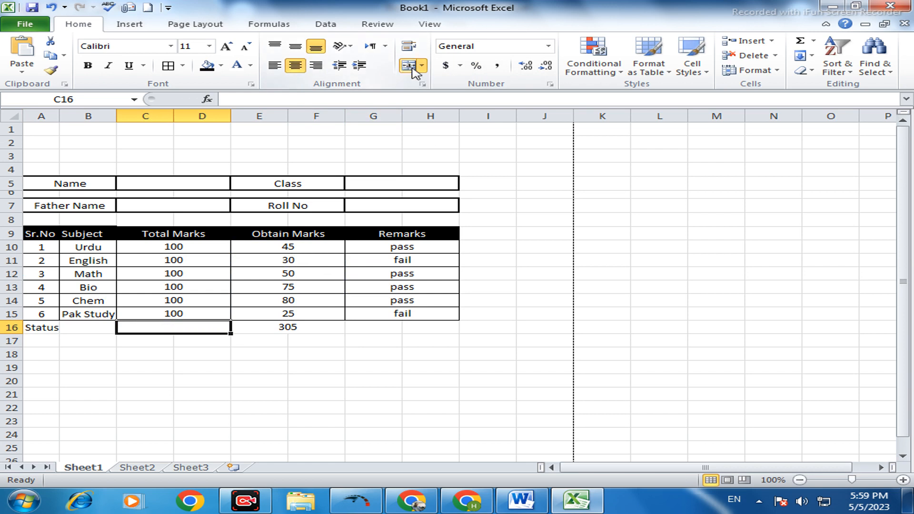
# - Merge and center the Status label across A16:B16
pyautogui.moveTo(19, 355); pyautogui.dragTo(84, 327)
pyautogui.click(90, 395)
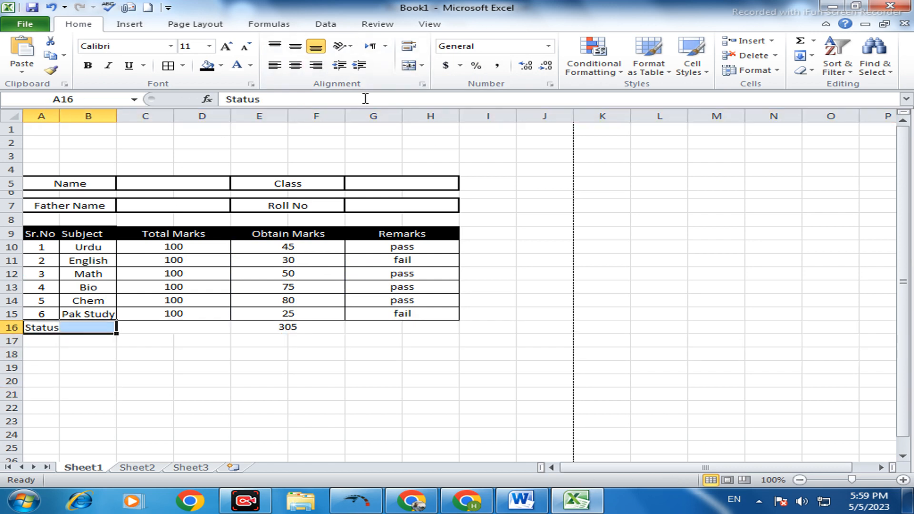
pyautogui.click(409, 66)
# - Enter the formula =sum(C10:D15) in C16 to total the maximum marks
pyautogui.click(172, 331)
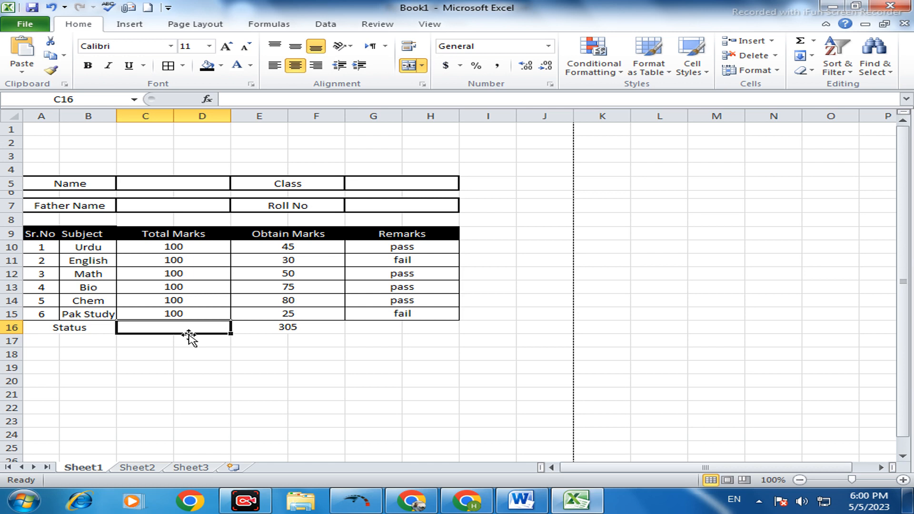
pyautogui.write('=s')
pyautogui.write('um')
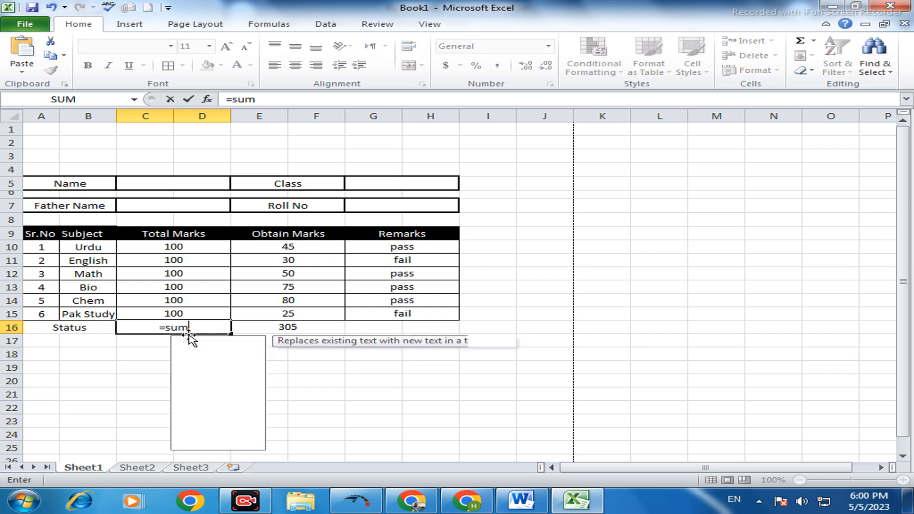
pyautogui.write('(')
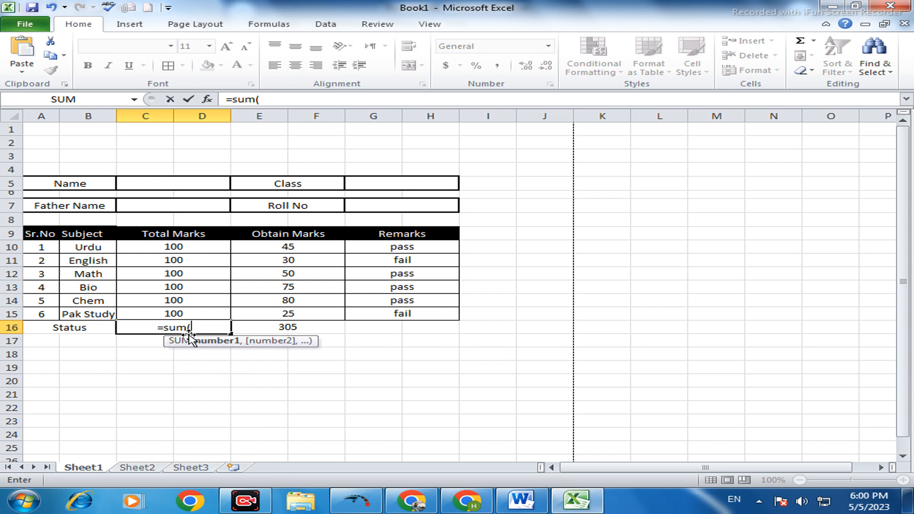
pyautogui.moveTo(210, 244); pyautogui.dragTo(205, 310)
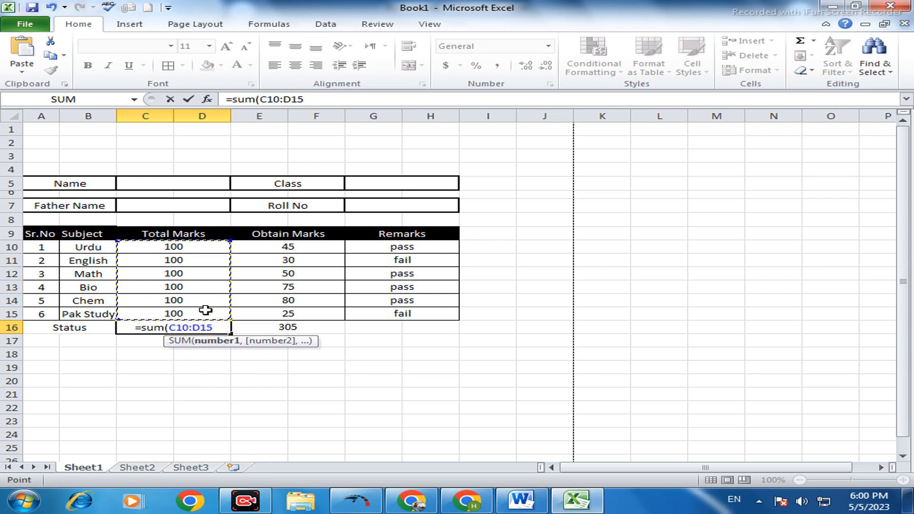
pyautogui.write(')')
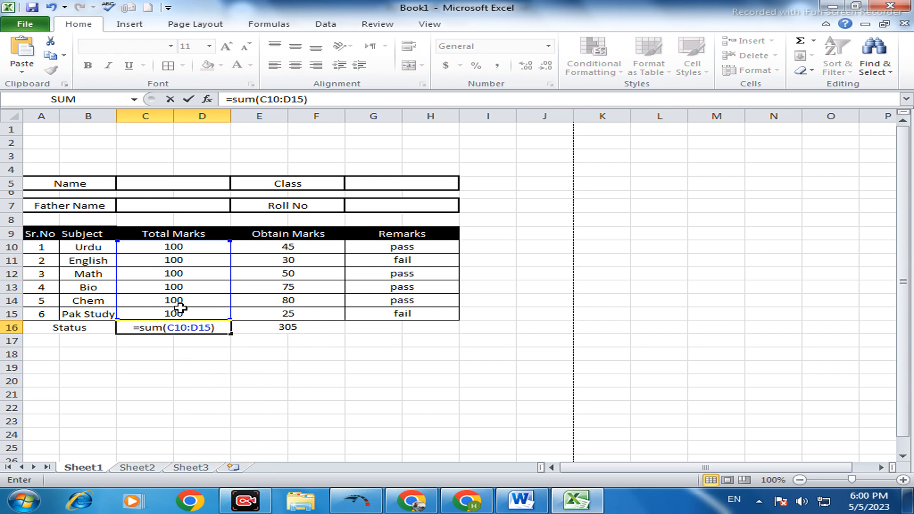
pyautogui.press('Return')
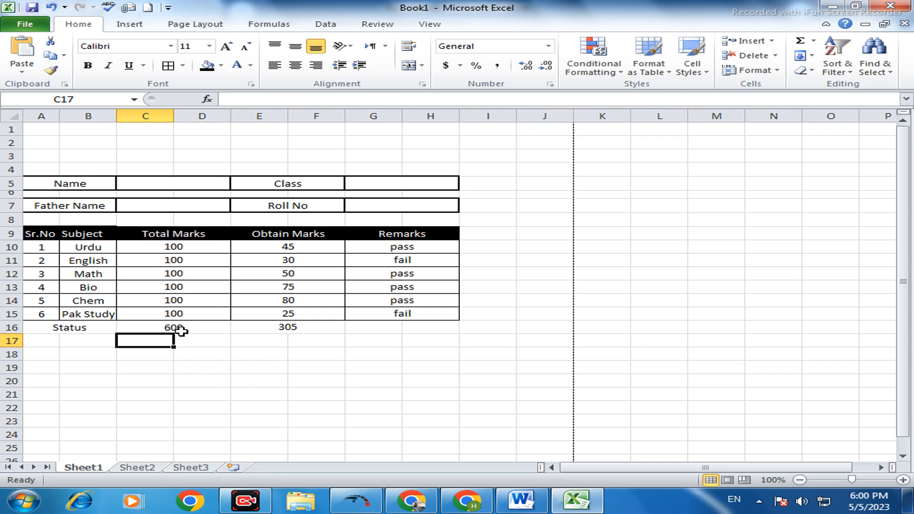
# - Merge and center G16:H16 under the Remarks column and format the cell as a percentage
pyautogui.click(404, 330)
pyautogui.moveTo(378, 333); pyautogui.dragTo(418, 327)
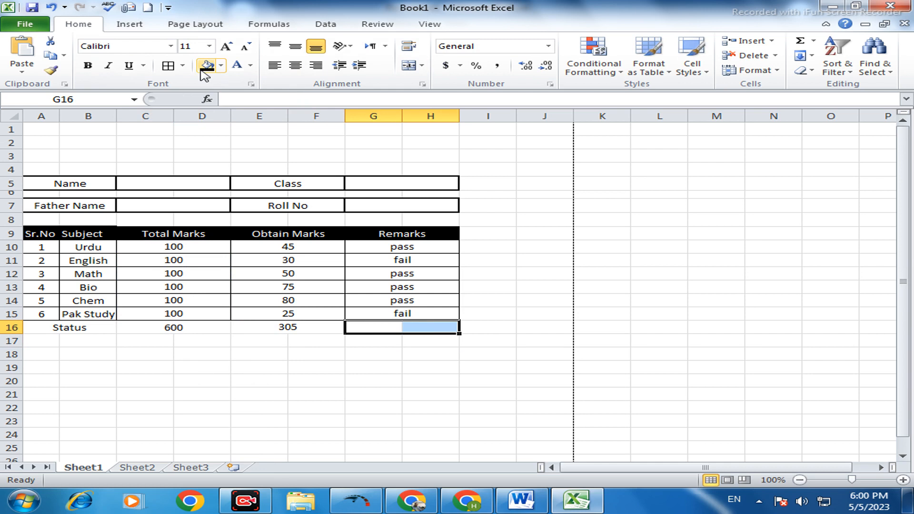
pyautogui.click(413, 67)
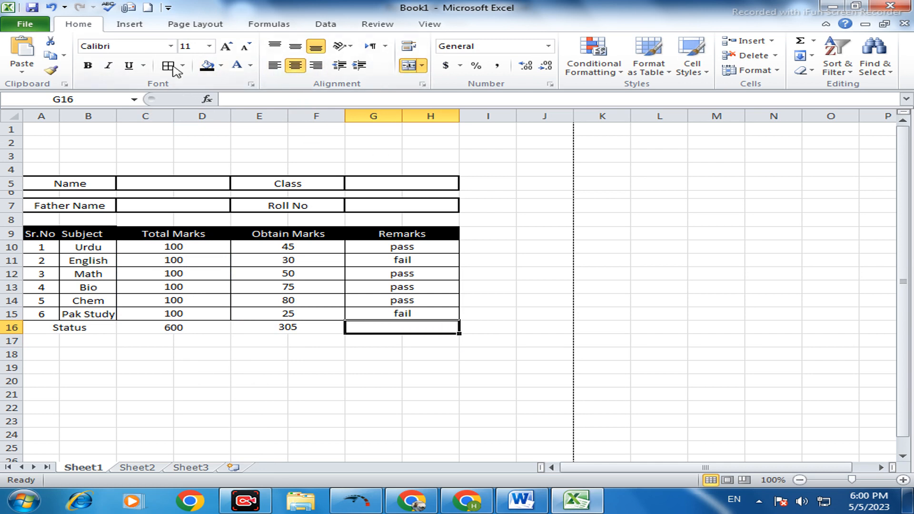
pyautogui.click(476, 66)
# - Enter the formula =E16/C16 in G16 to calculate the percentage of marks obtained
pyautogui.doubleClick(396, 329)
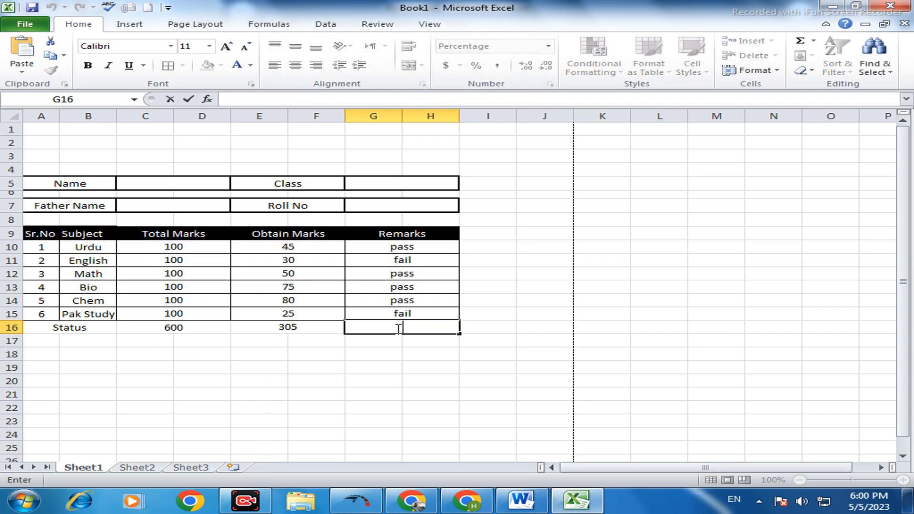
pyautogui.write('=')
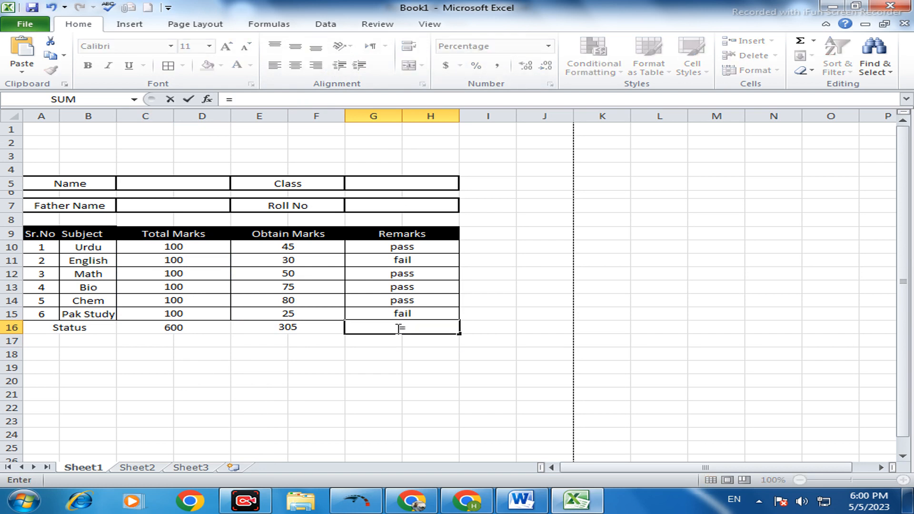
pyautogui.click(306, 327)
pyautogui.write('/')
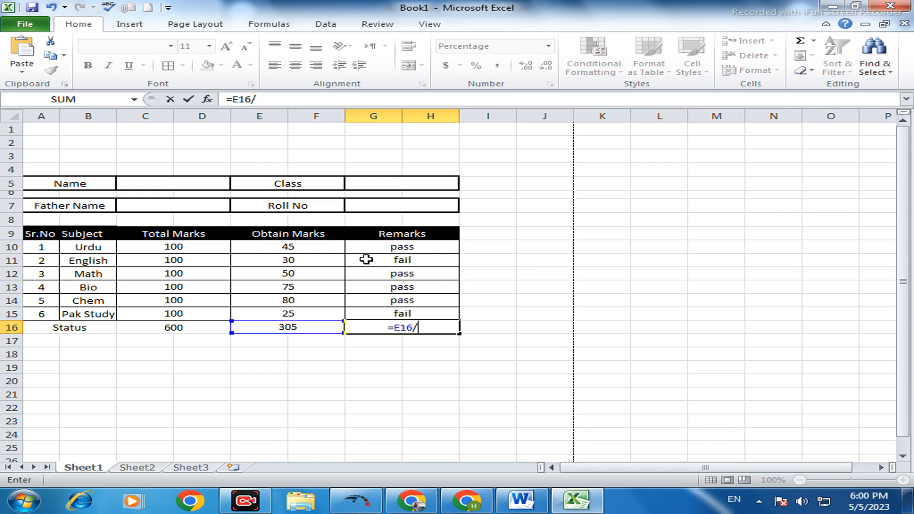
pyautogui.click(181, 328)
pyautogui.press('Return')
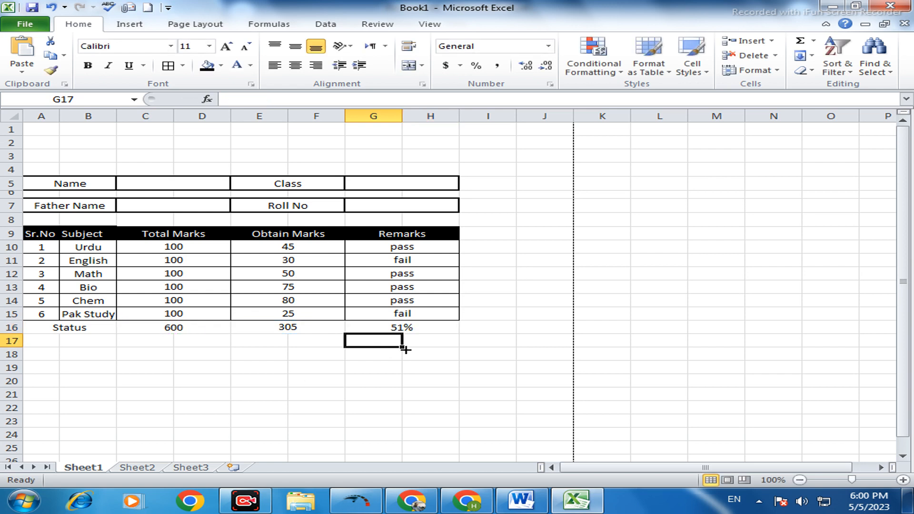
# - Add all borders to the Status row A16:H16 and make its text bold at font size 12
pyautogui.moveTo(29, 327); pyautogui.dragTo(418, 329)
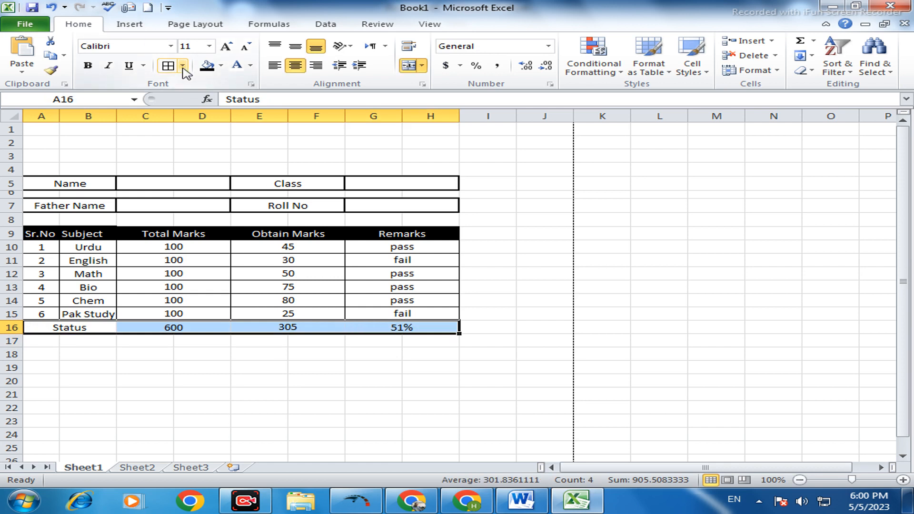
pyautogui.click(167, 65)
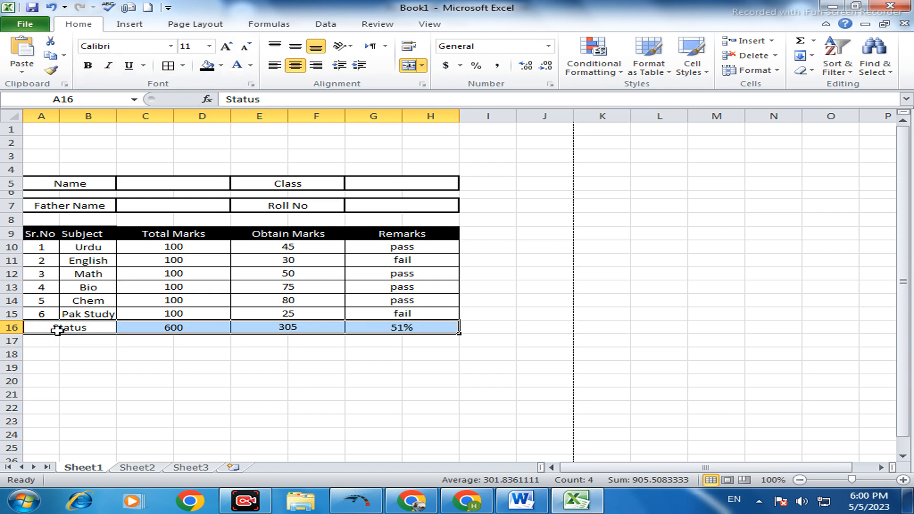
pyautogui.moveTo(56, 328); pyautogui.dragTo(402, 324)
pyautogui.click(87, 65)
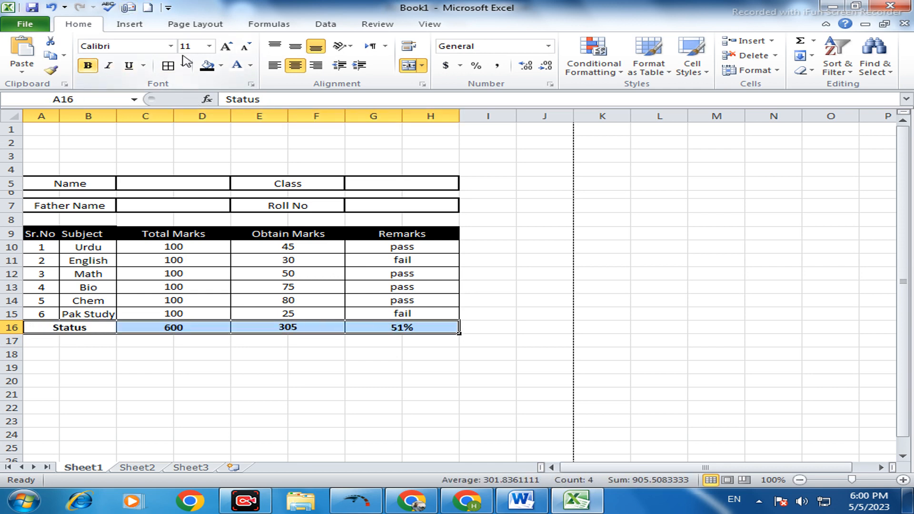
pyautogui.click(226, 47)
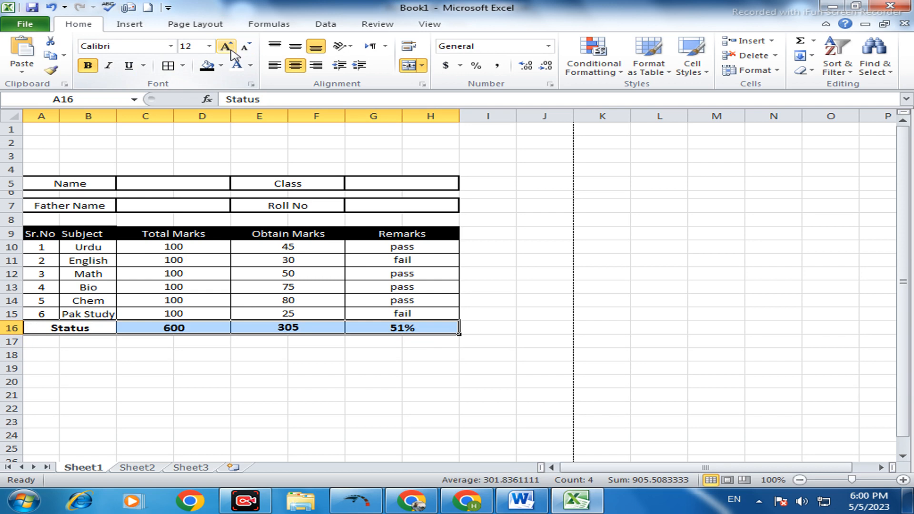
pyautogui.click(312, 447)
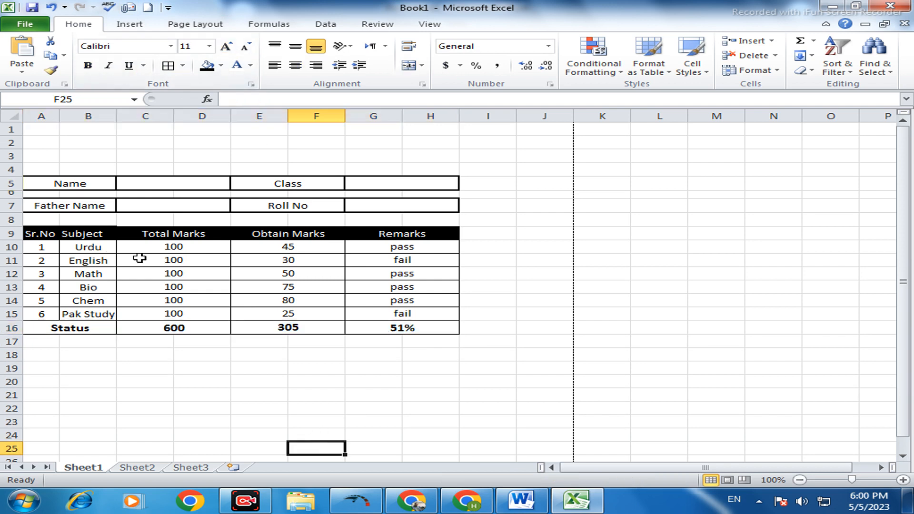
# - Enter the student's name in the cell beside the Name label
pyautogui.click(162, 153)
pyautogui.click(160, 183)
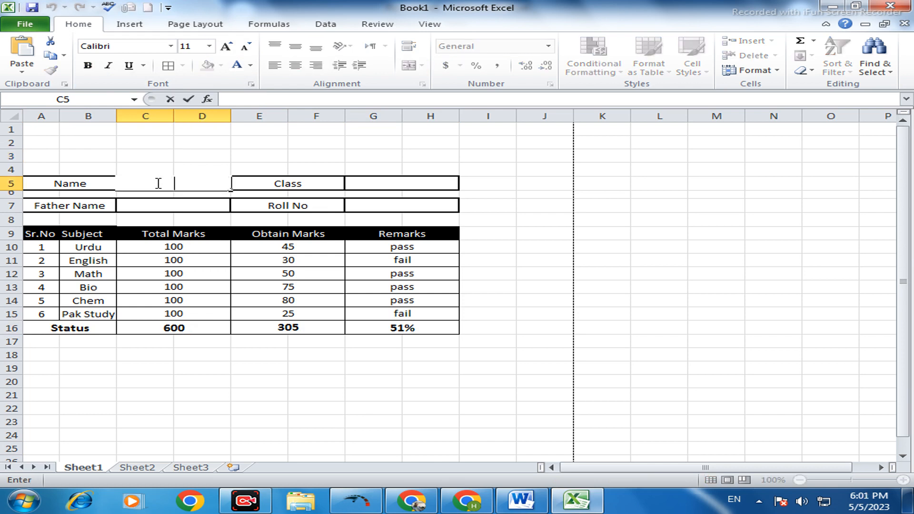
pyautogui.write('Kasi')
pyautogui.press('BackSpace')
pyautogui.write('hif')
# - Enter 8th in the cell beside the Class label
pyautogui.click(355, 186)
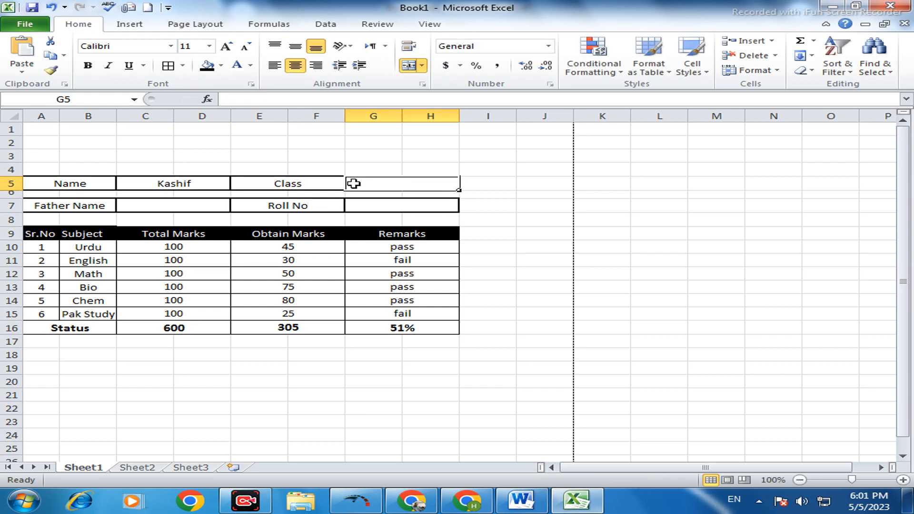
pyautogui.write('*')
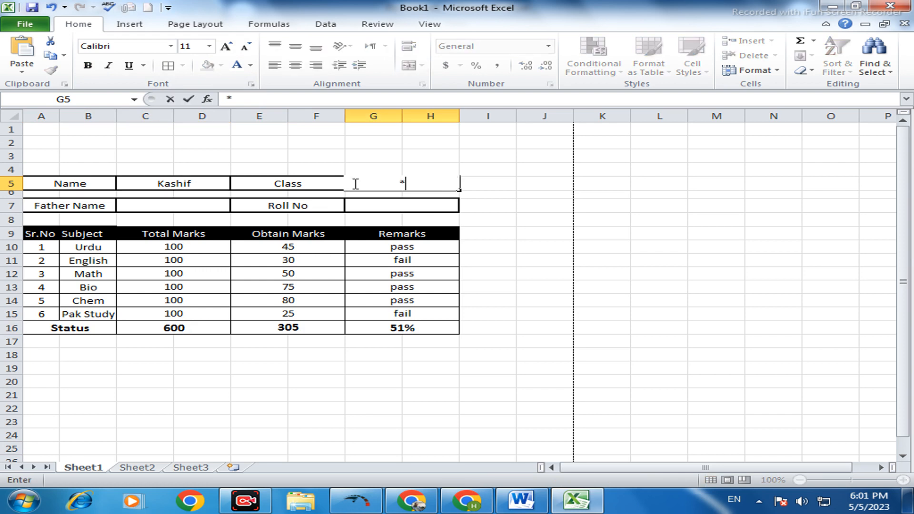
pyautogui.write('8th')
pyautogui.press('BackSpace')
pyautogui.press('BackSpace')
pyautogui.press('BackSpace')
pyautogui.write('h')
# - Fill in the father's name beside Father Name and the student's roll number beside Roll No
pyautogui.click(173, 207)
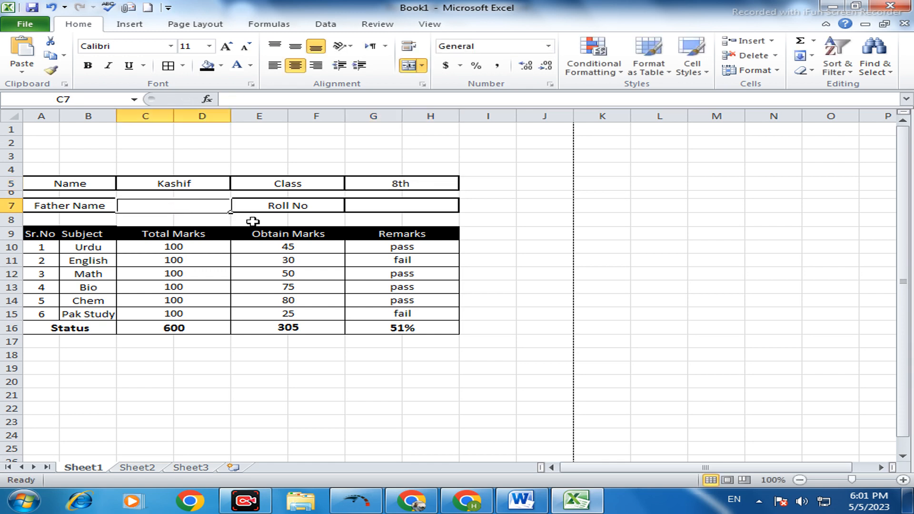
pyautogui.write('Na')
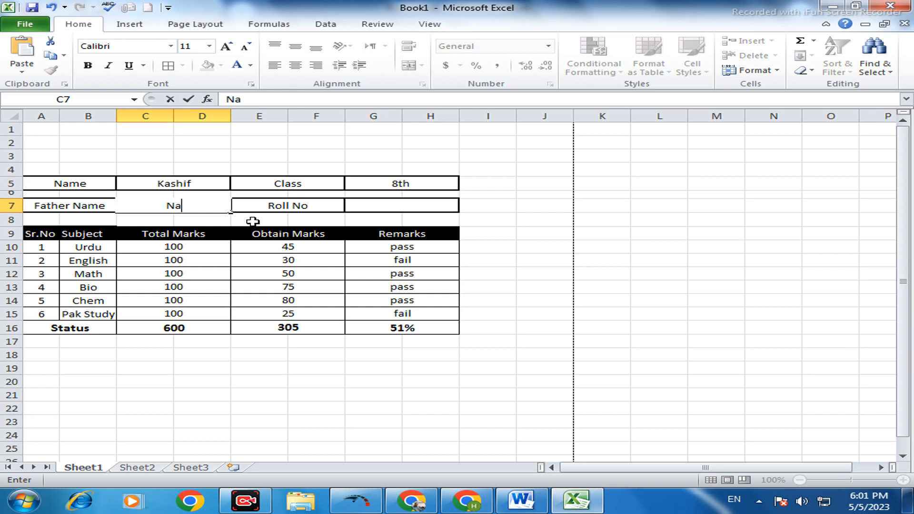
pyautogui.write('veed')
pyautogui.click(378, 206)
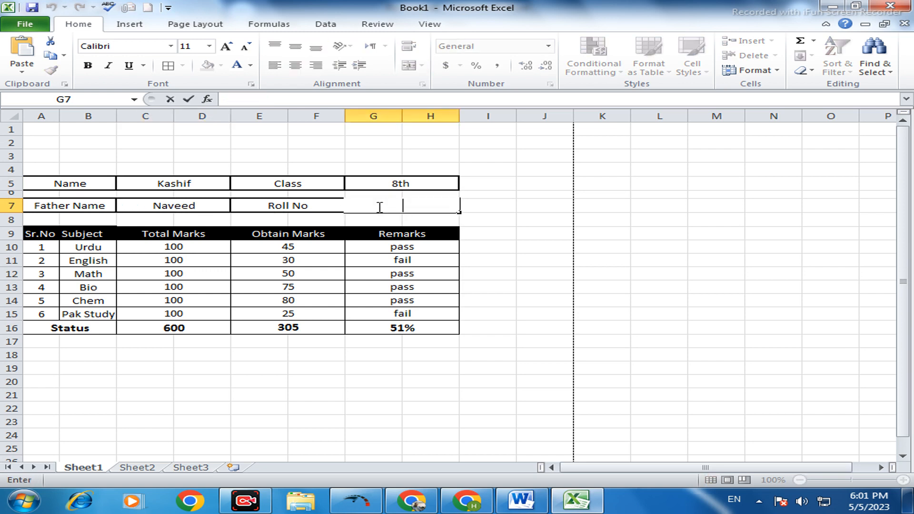
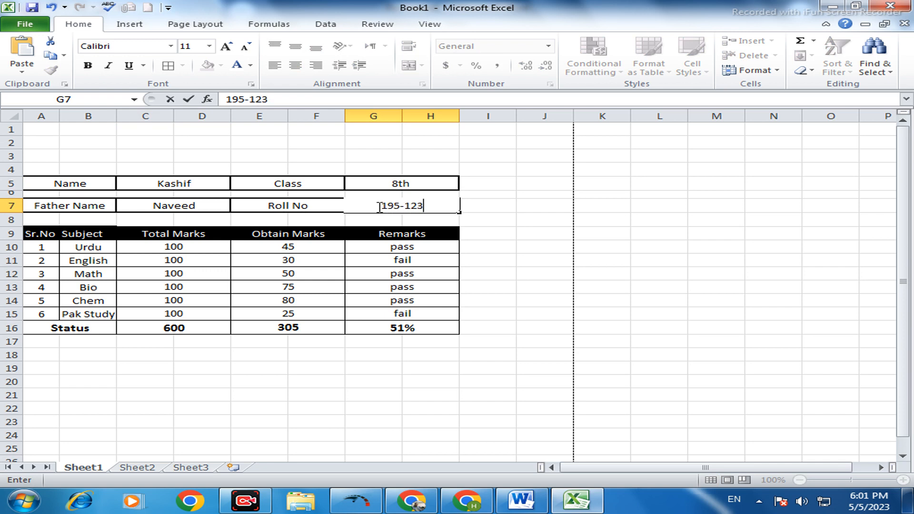
pyautogui.click(386, 243)
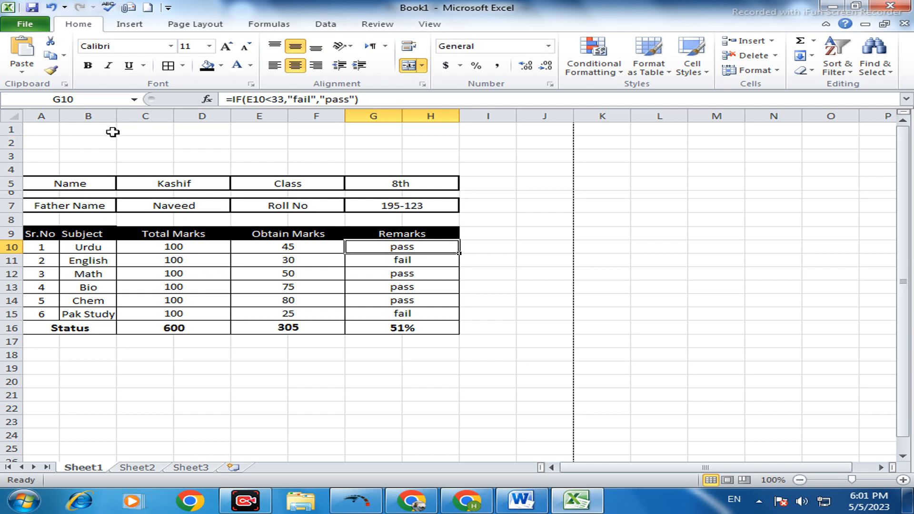
# - Merge B1:F1 into one title cell above the student details and middle-align it vertically
pyautogui.moveTo(88, 128); pyautogui.dragTo(276, 136)
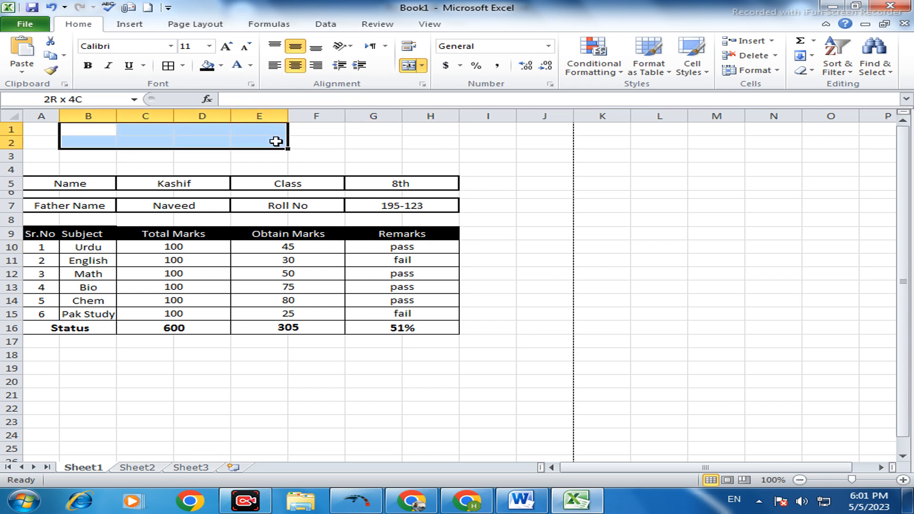
pyautogui.click(355, 133)
pyautogui.moveTo(346, 132); pyautogui.dragTo(61, 118)
pyautogui.click(378, 132)
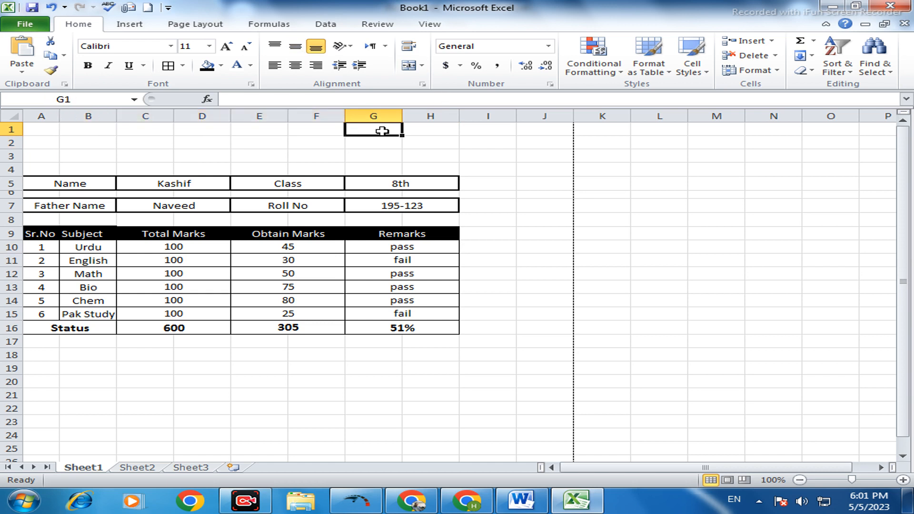
pyautogui.click(333, 141)
pyautogui.moveTo(78, 128); pyautogui.dragTo(305, 130)
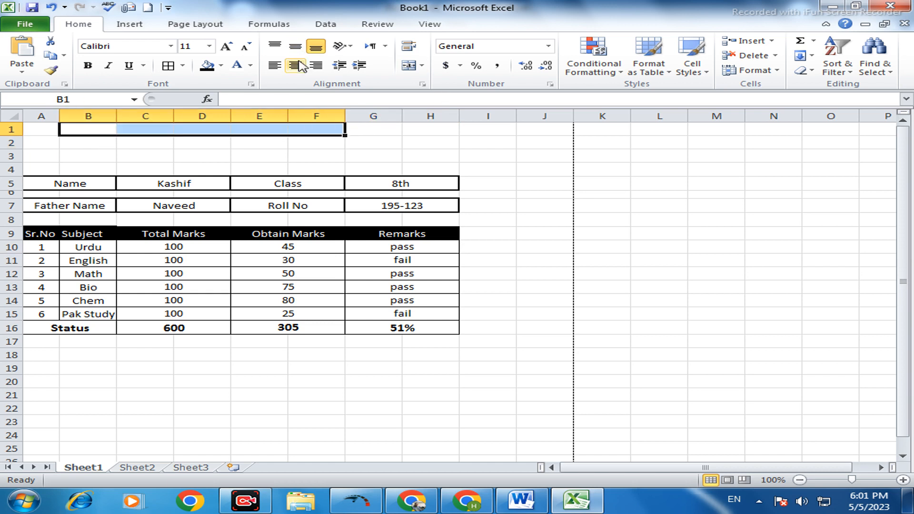
pyautogui.click(409, 65)
pyautogui.click(296, 65)
pyautogui.click(295, 46)
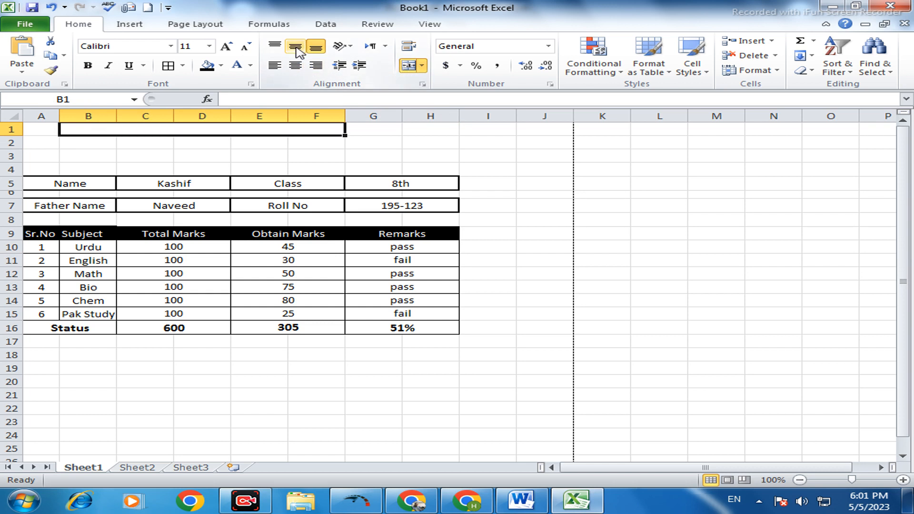
# - Enter the title "Annula Result Class 8th" in the merged cell B1, centered horizontally and bold
pyautogui.doubleClick(236, 130)
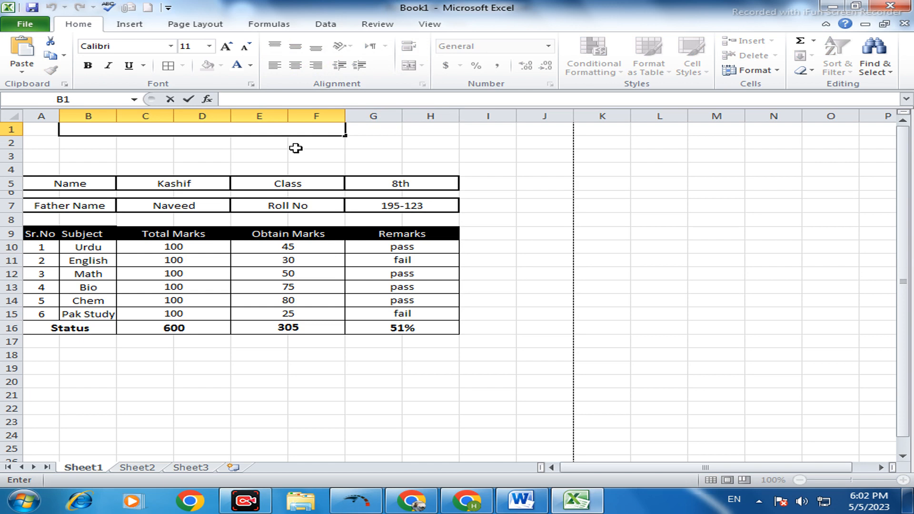
pyautogui.write('Annula Result Class 8th')
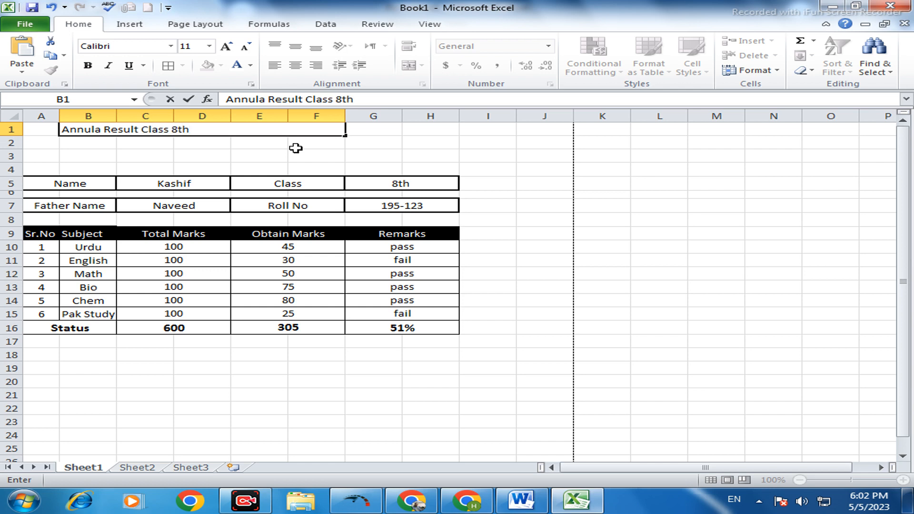
pyautogui.click(153, 156)
pyautogui.click(138, 128)
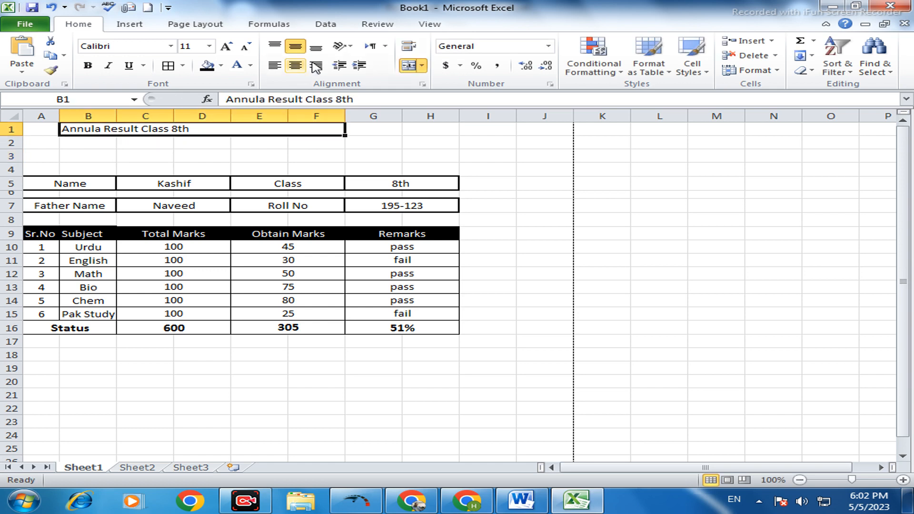
pyautogui.click(296, 65)
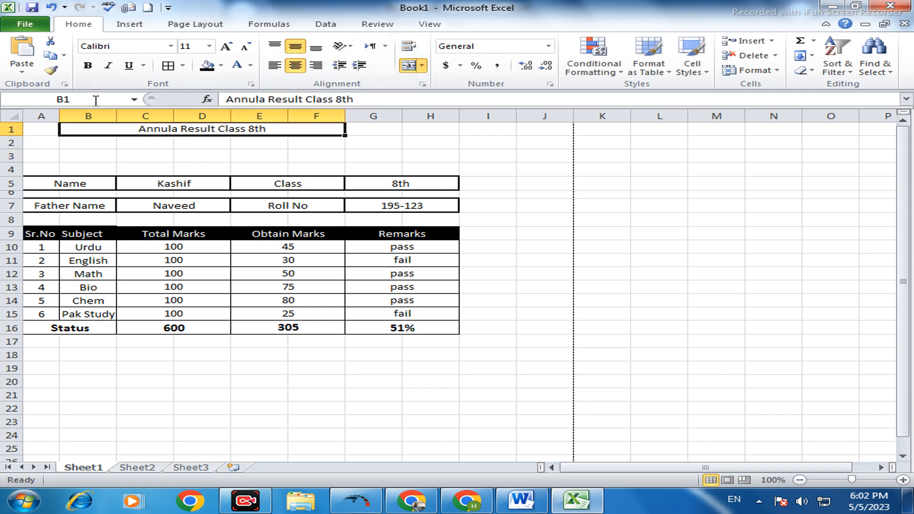
pyautogui.click(87, 65)
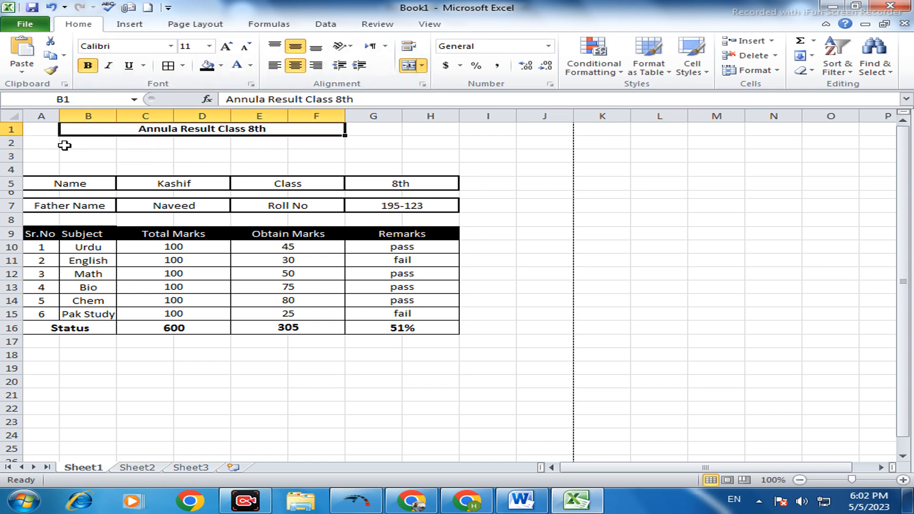
# - Merge and center A2:B3 into a single cell above the Name label
pyautogui.click(32, 144)
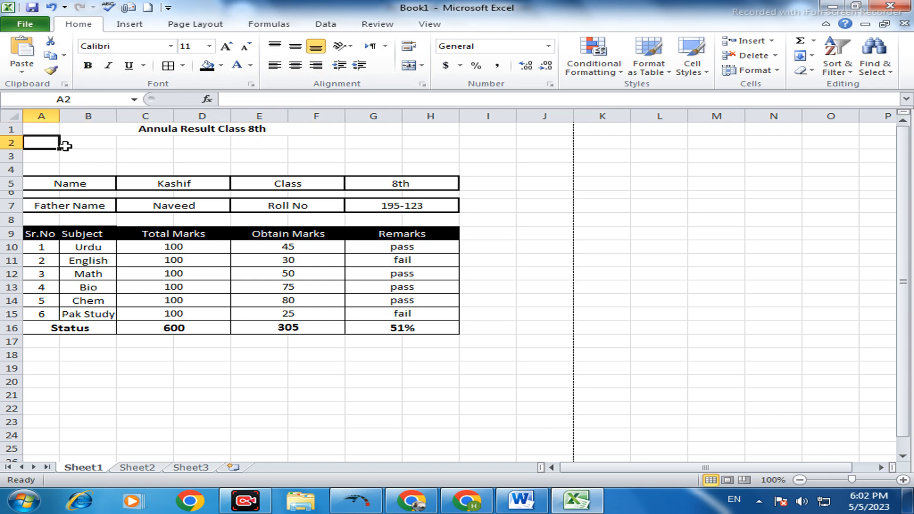
pyautogui.moveTo(32, 143); pyautogui.dragTo(93, 154)
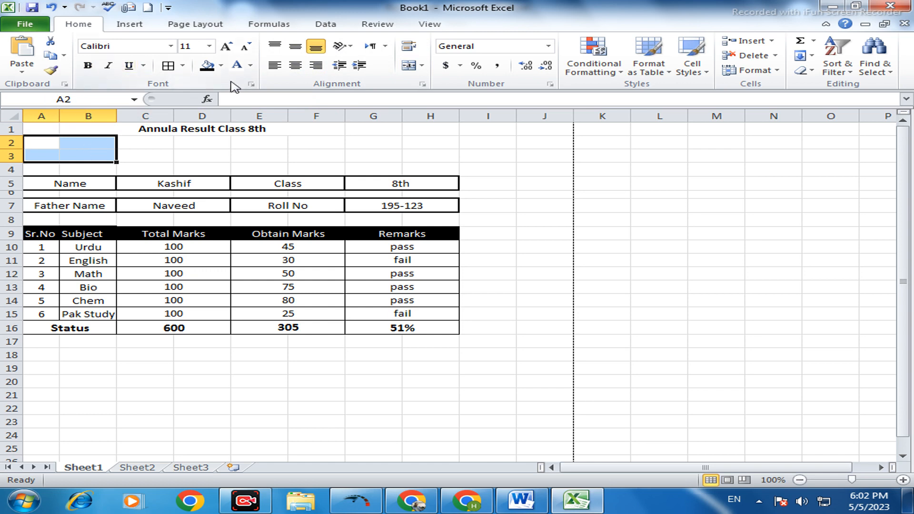
pyautogui.click(316, 65)
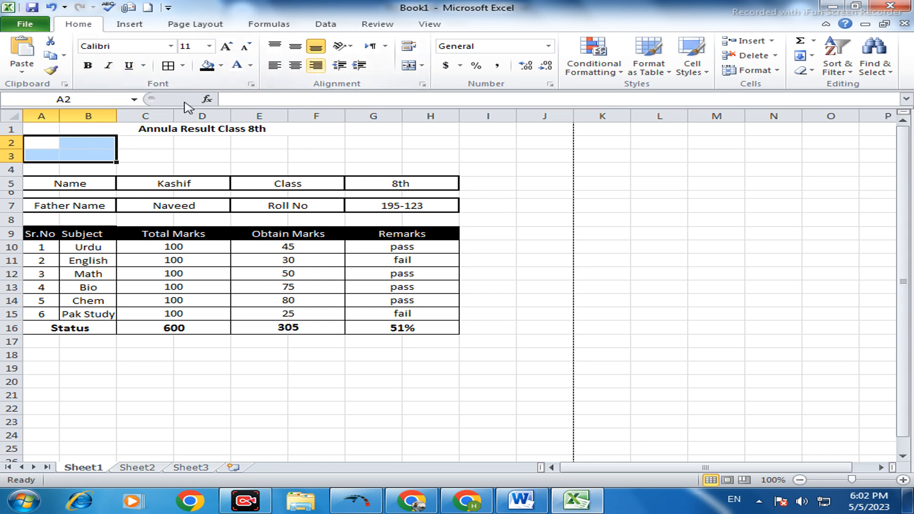
pyautogui.click(412, 65)
# - Insert the picture punjab_group_of_colleges from Local Disk (E:) at the merged cell A2 above the Name label
pyautogui.doubleClick(63, 152)
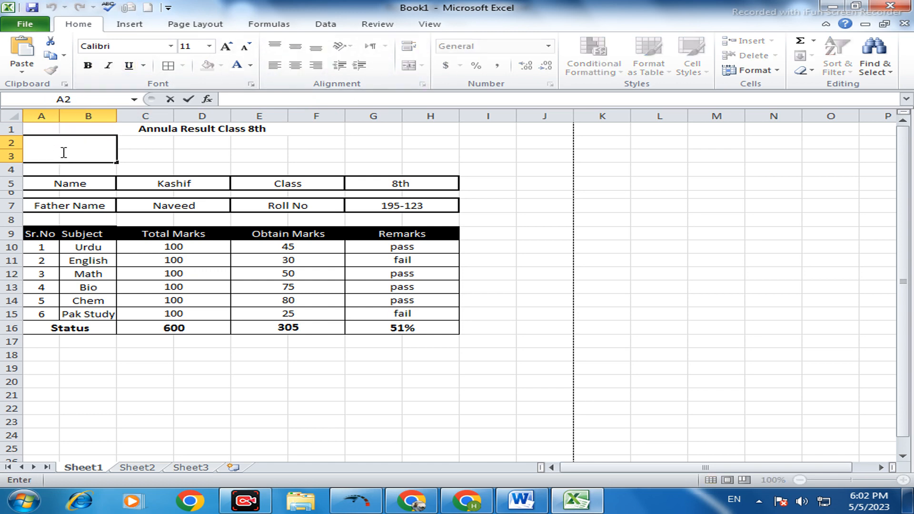
pyautogui.click(127, 25)
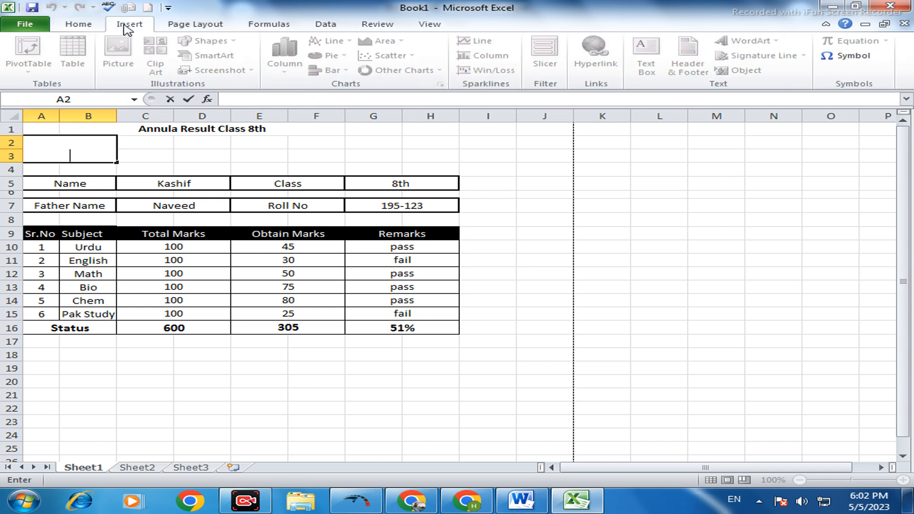
pyautogui.click(157, 154)
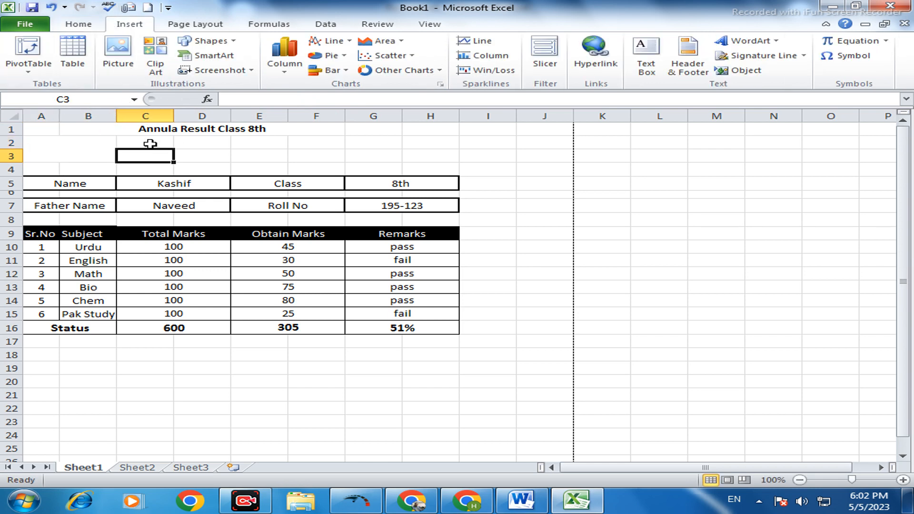
pyautogui.click(84, 145)
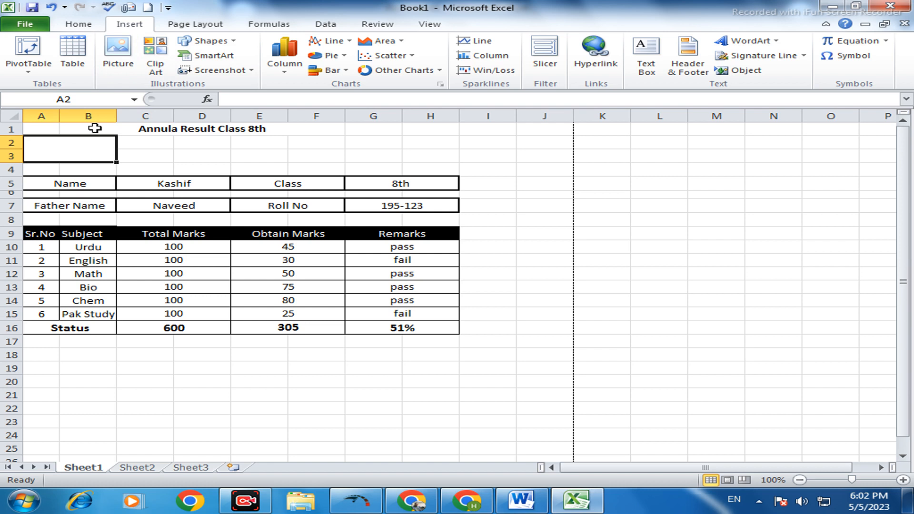
pyautogui.click(117, 72)
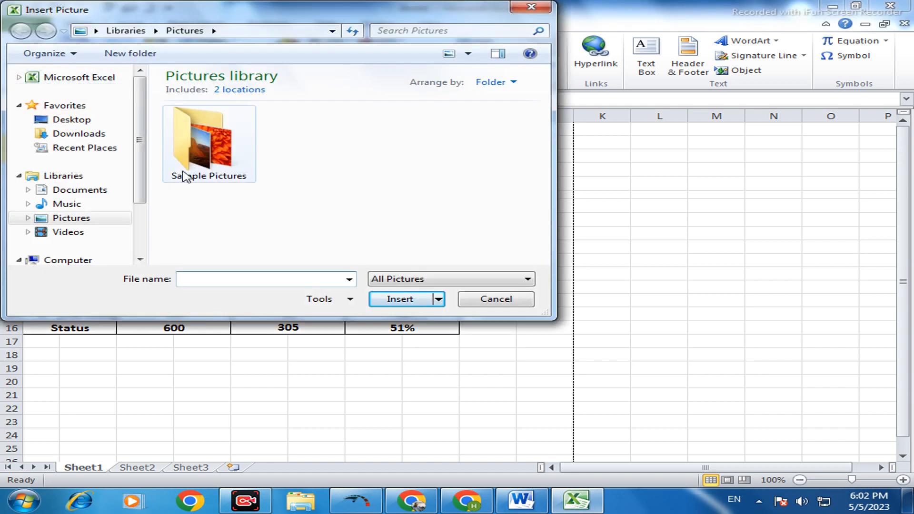
pyautogui.moveTo(142, 180); pyautogui.dragTo(123, 233)
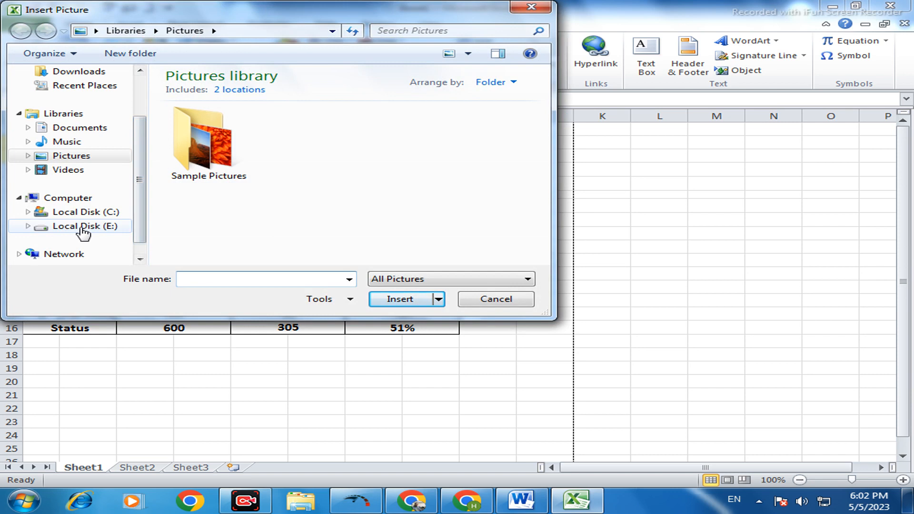
pyautogui.click(93, 227)
pyautogui.click(246, 163)
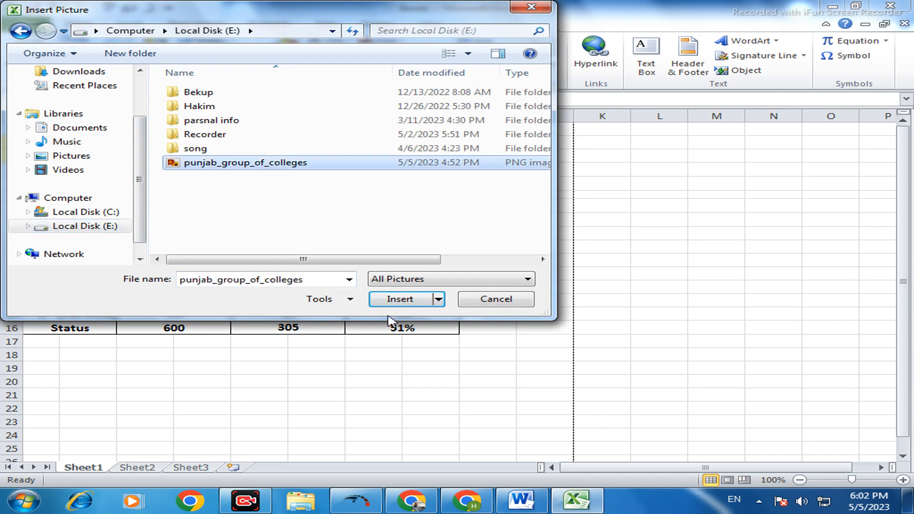
pyautogui.click(400, 300)
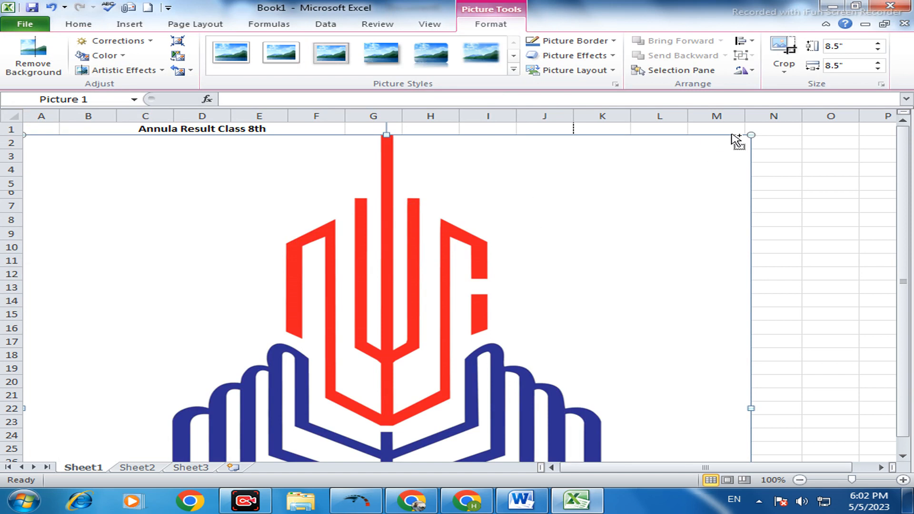
# - Shrink the inserted logo to about 0.56" by 0.56" and place it over the merged cell A2:B3
pyautogui.moveTo(749, 134); pyautogui.dragTo(529, 301)
pyautogui.moveTo(489, 324); pyautogui.dragTo(520, 176)
pyautogui.moveTo(558, 153); pyautogui.dragTo(440, 242)
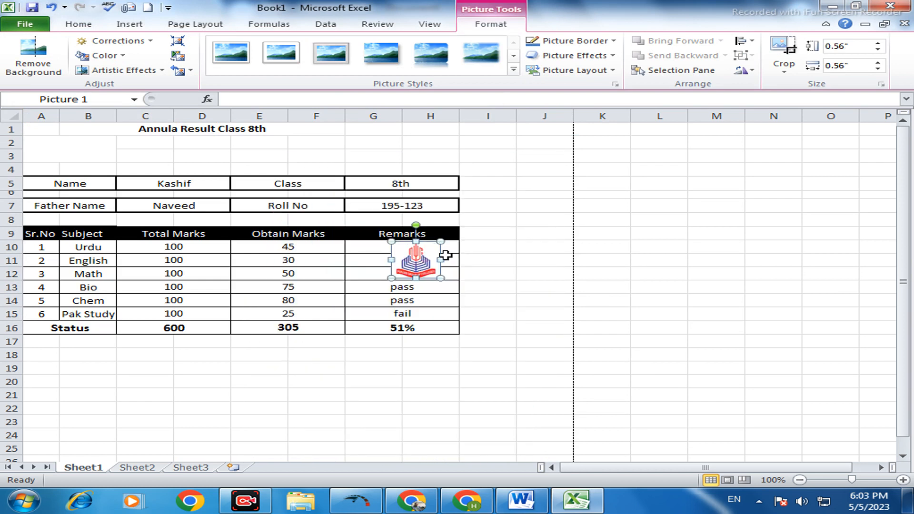
pyautogui.moveTo(330, 214); pyautogui.dragTo(102, 144)
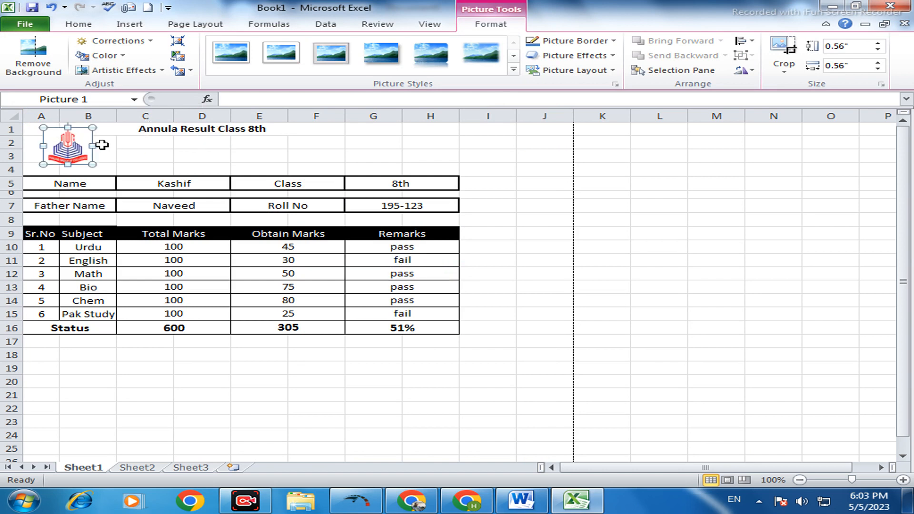
pyautogui.click(102, 149)
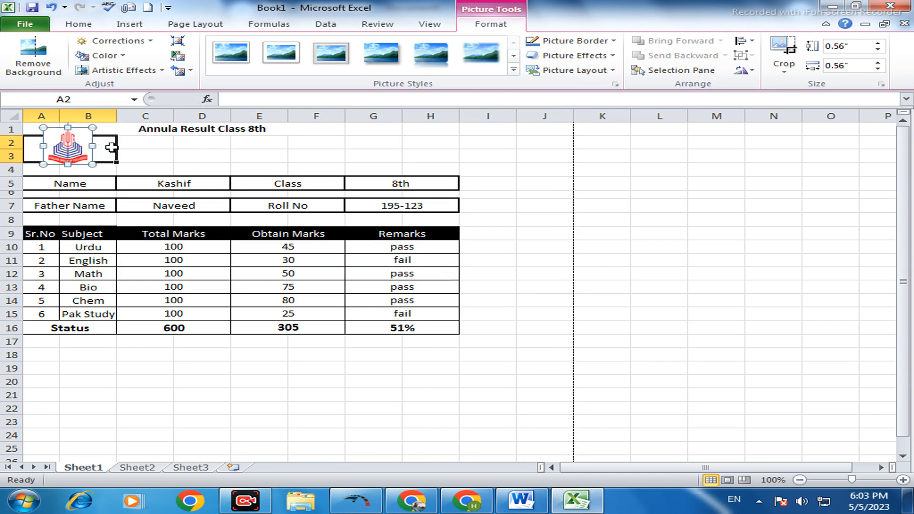
pyautogui.click(85, 134)
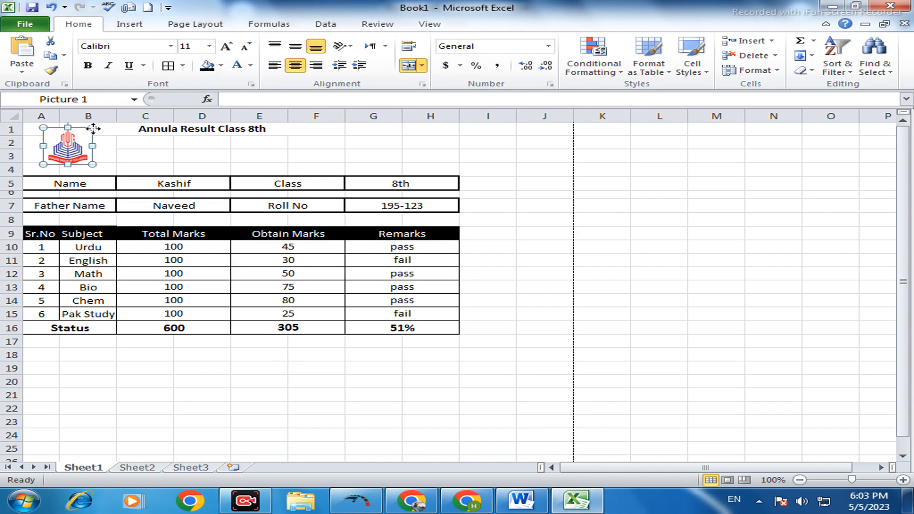
pyautogui.click(121, 133)
pyautogui.click(113, 151)
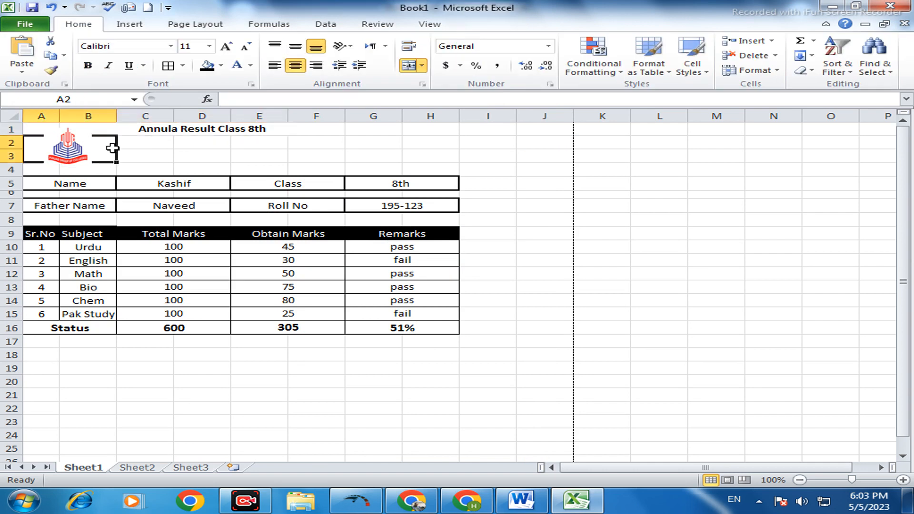
# - Merge and center C2:H3 into a single cell beside the logo
pyautogui.click(154, 153)
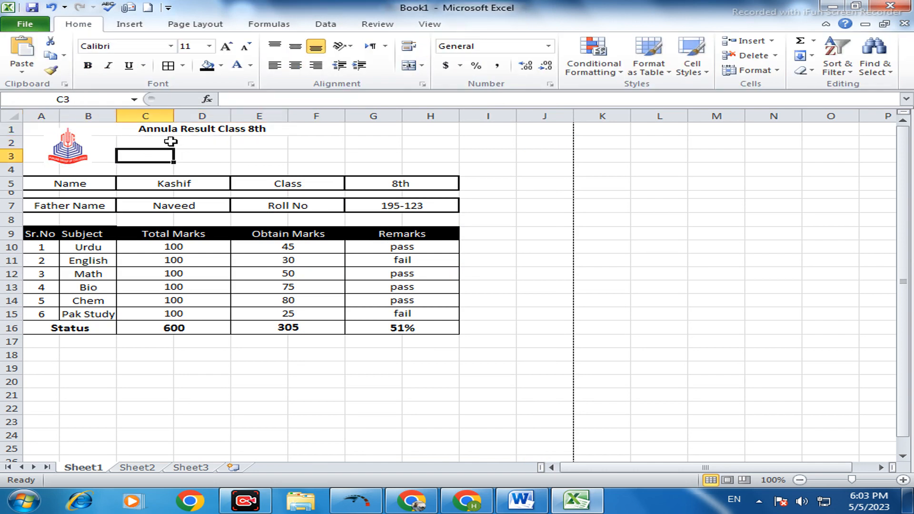
pyautogui.moveTo(165, 144); pyautogui.dragTo(353, 149)
pyautogui.moveTo(323, 149); pyautogui.dragTo(430, 151)
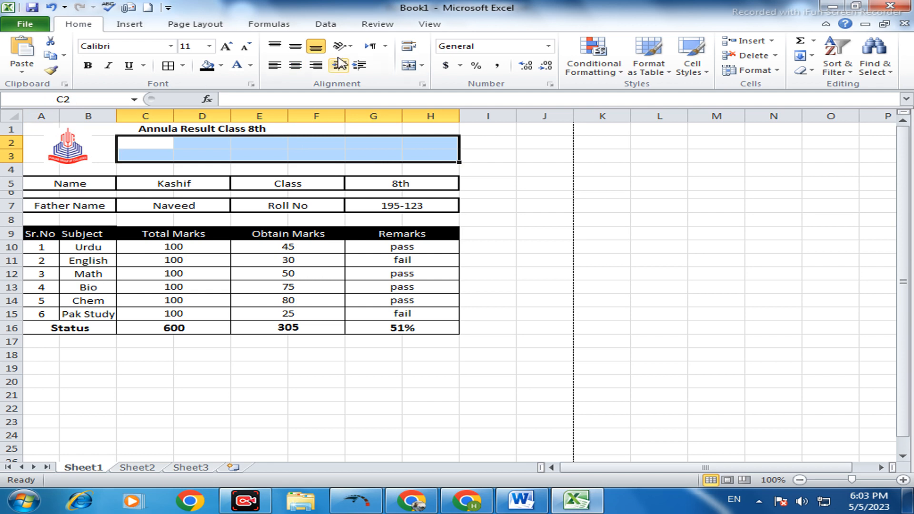
pyautogui.click(410, 66)
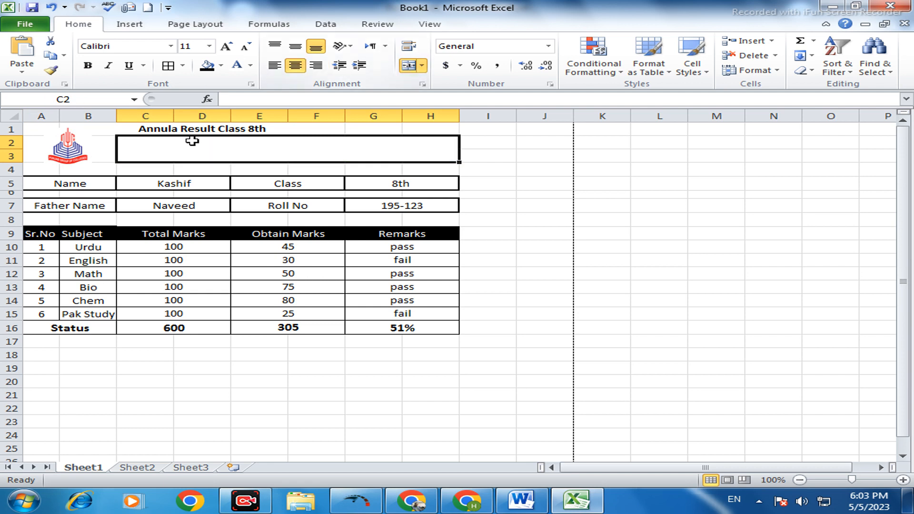
# - Enter the school name "Govt.Girls High School Chakrala" in the merged cell C2
pyautogui.doubleClick(201, 150)
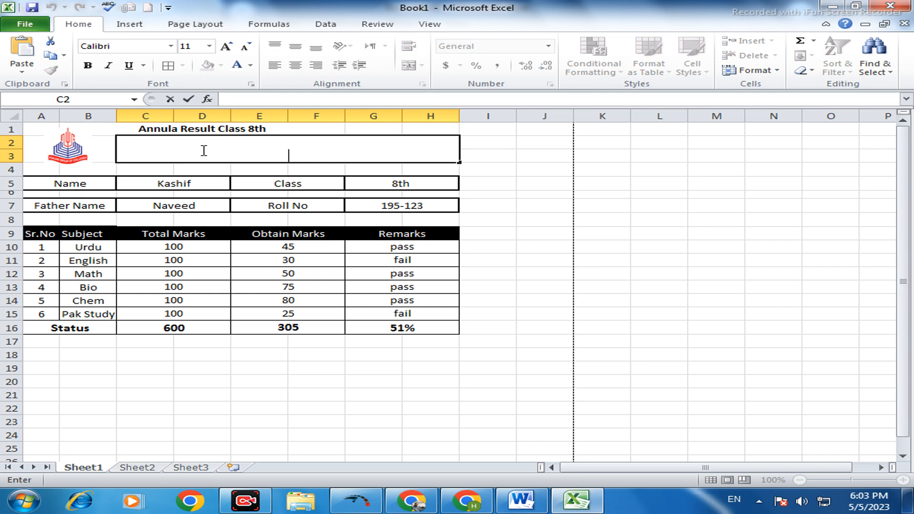
pyautogui.write('Govt.Girls')
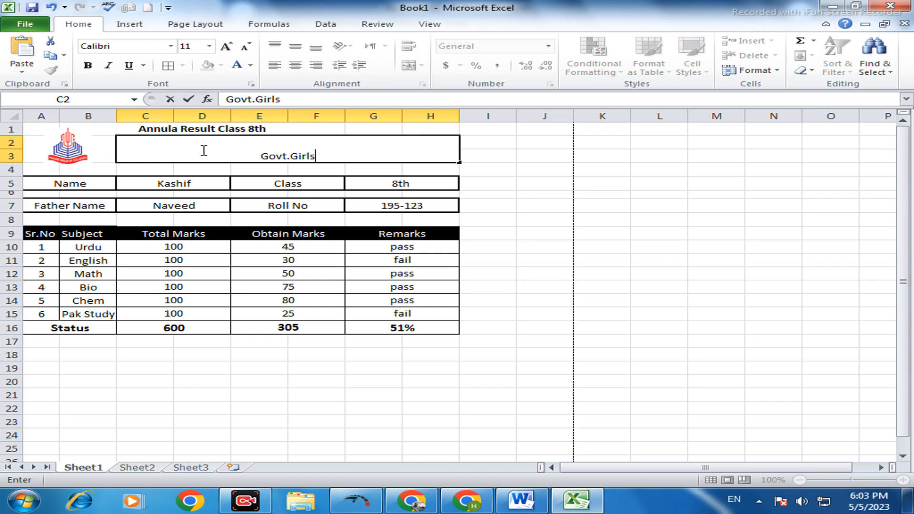
pyautogui.write(' High')
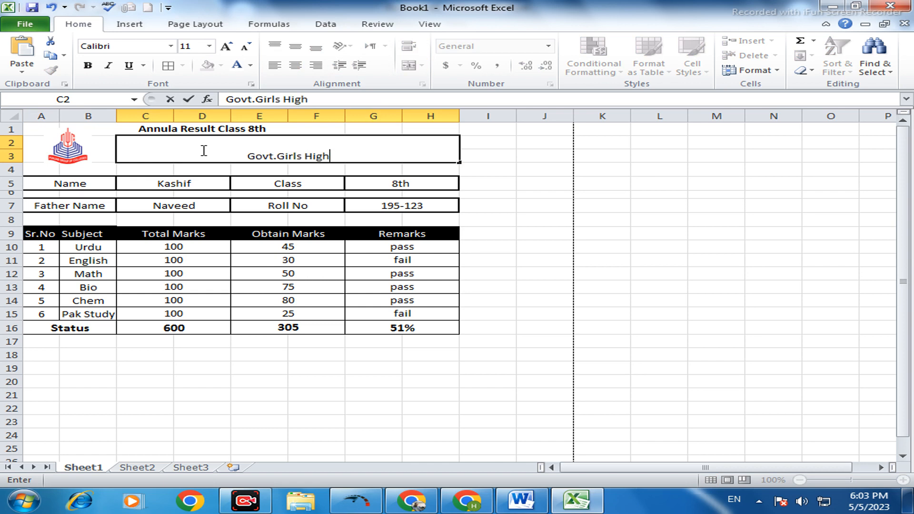
pyautogui.write(' Schoo')
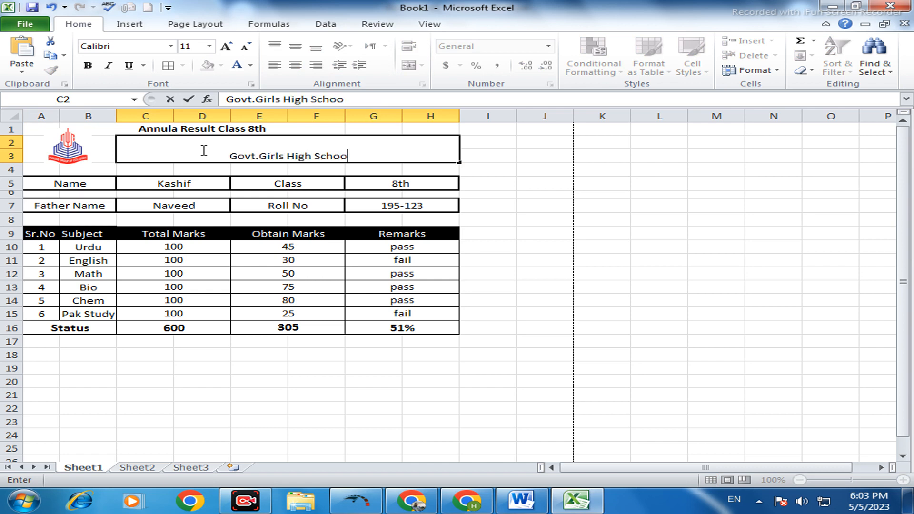
pyautogui.write('l Chak')
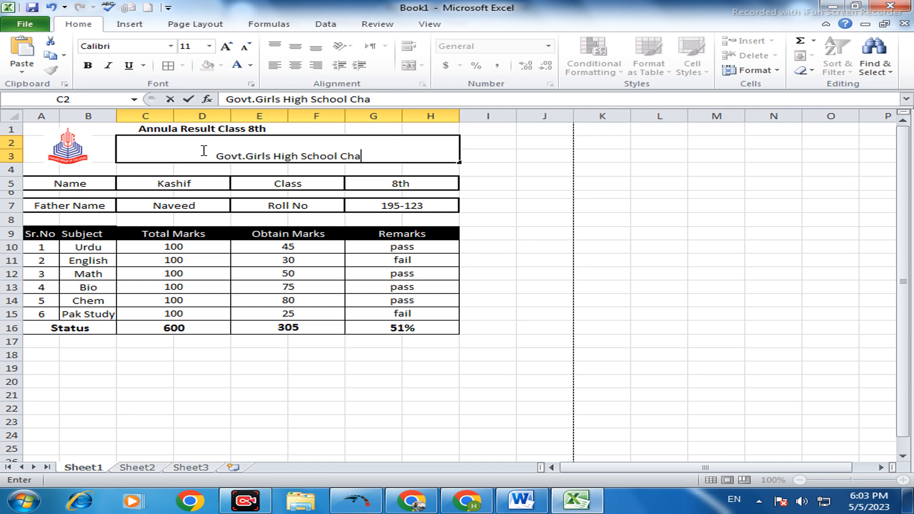
pyautogui.press('BackSpace')
pyautogui.write('krala')
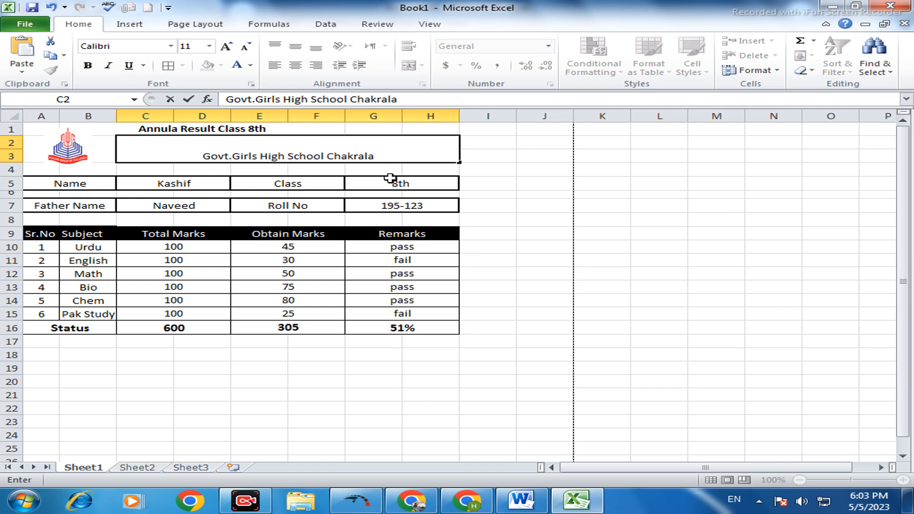
pyautogui.hotkey('ctrl', 'Return')
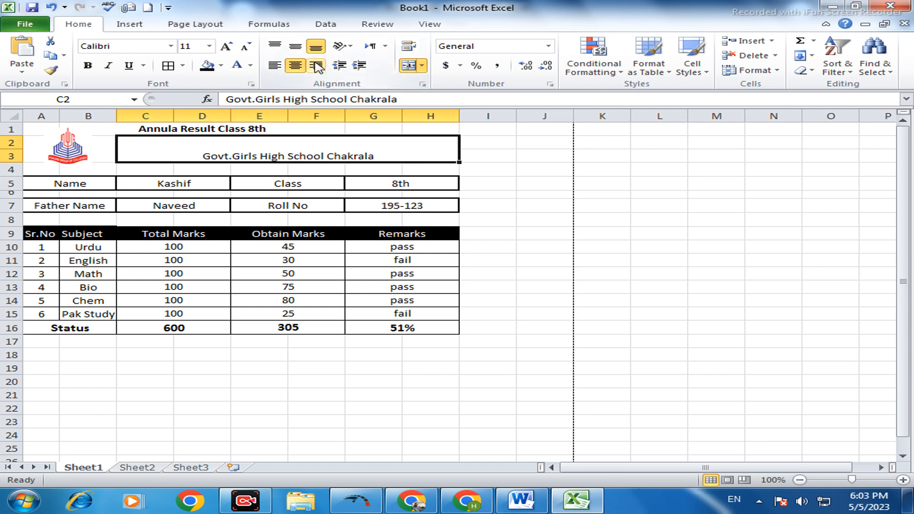
# - Middle-align the school name vertically, make it bold and enlarge its font size to 16
pyautogui.click(295, 46)
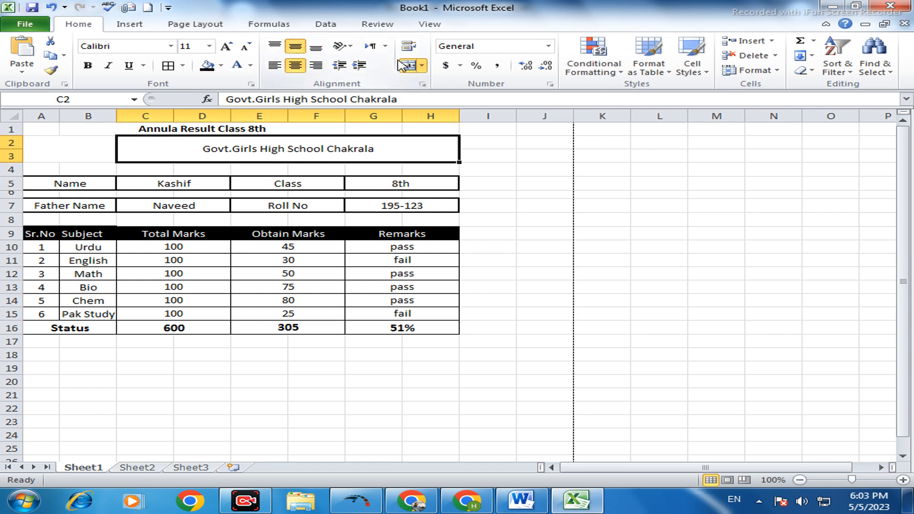
pyautogui.click(87, 65)
pyautogui.click(227, 47)
pyautogui.click(226, 47)
pyautogui.click(226, 47)
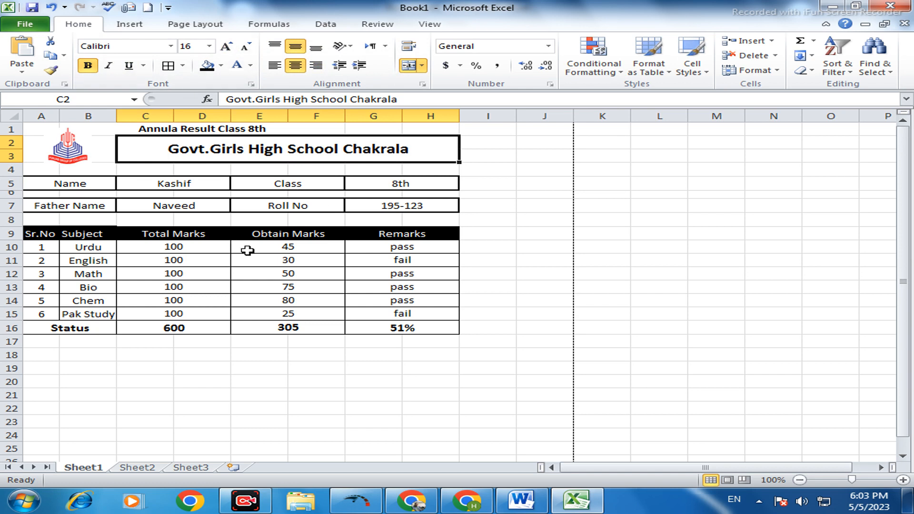
pyautogui.click(530, 275)
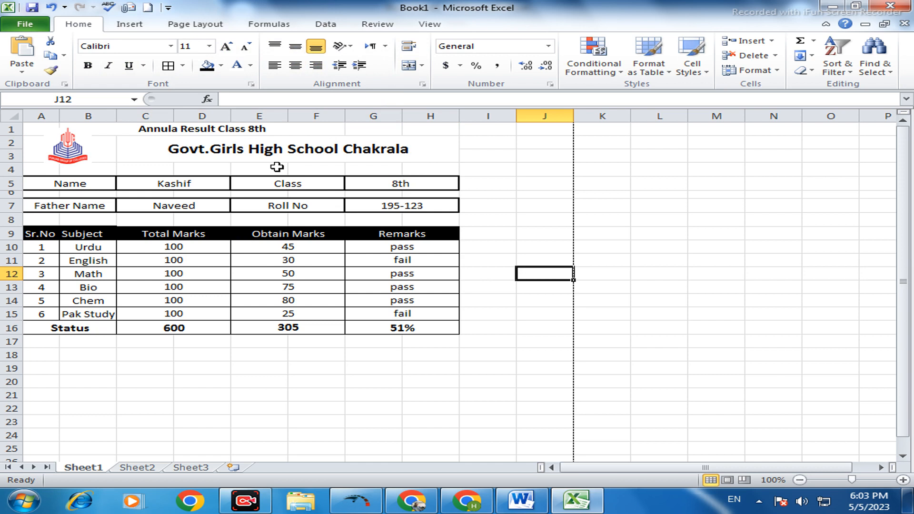
# - Extend the "Annula Result Class 8th" title cell to B1:H1 by unmerging it and merging and centering the wider range
pyautogui.moveTo(184, 128); pyautogui.dragTo(426, 129)
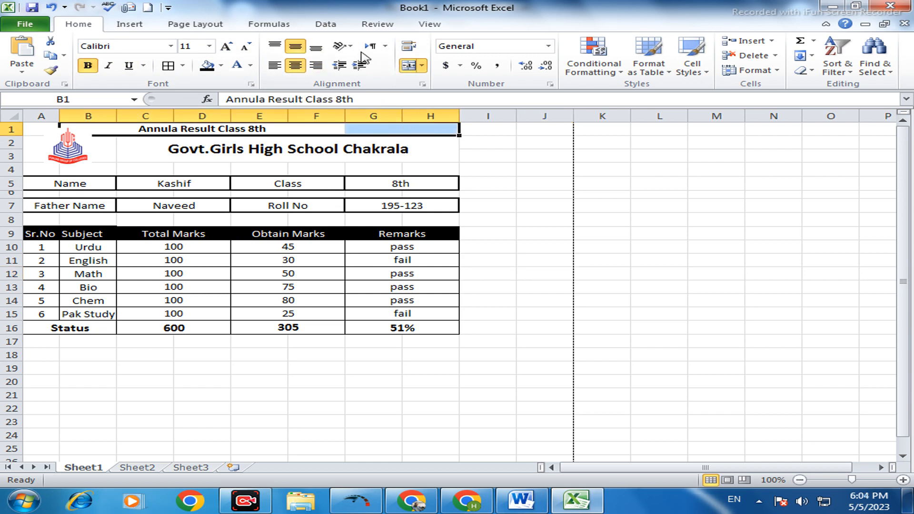
pyautogui.click(409, 66)
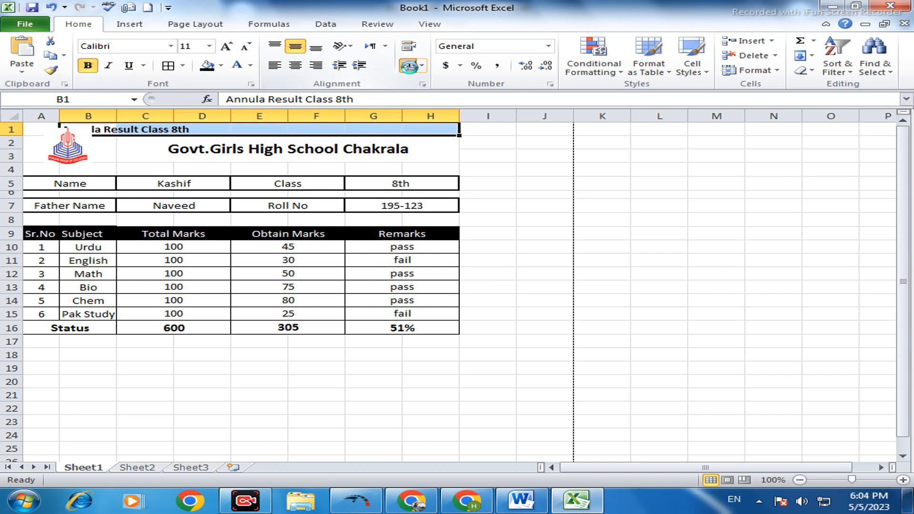
pyautogui.click(409, 66)
pyautogui.click(279, 160)
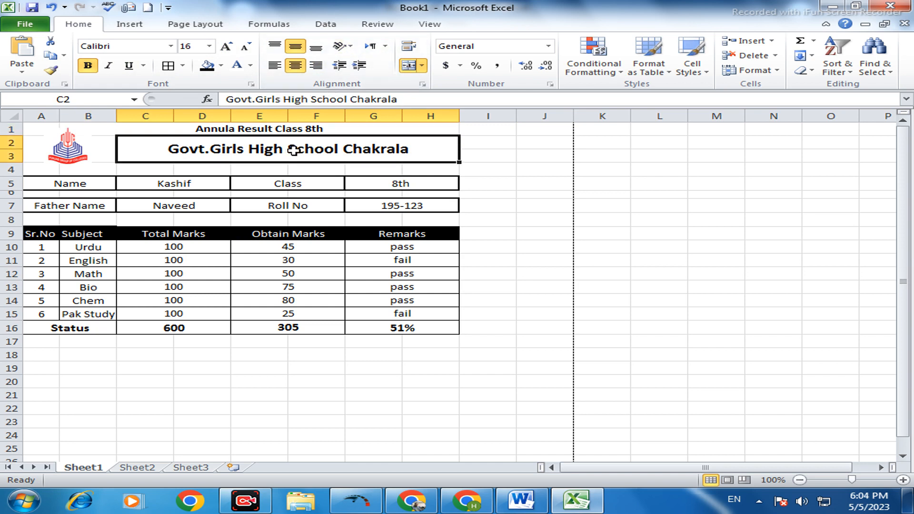
pyautogui.click(309, 187)
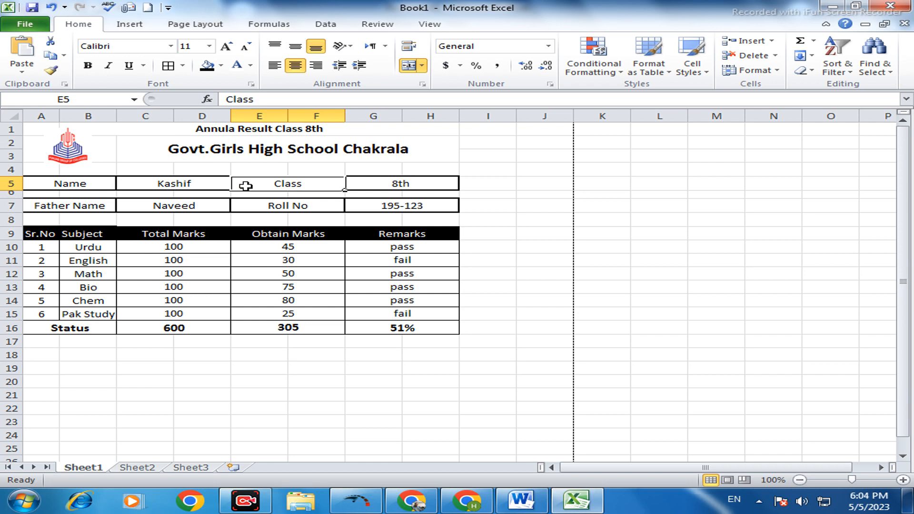
# - Apply a thick box border around the school name cell C2:H3
pyautogui.click(430, 153)
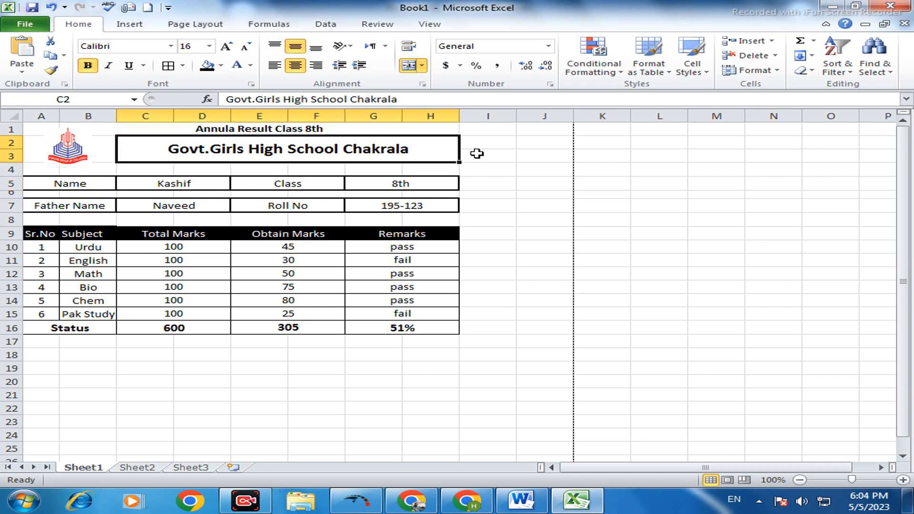
pyautogui.click(544, 183)
pyautogui.click(395, 153)
pyautogui.click(181, 69)
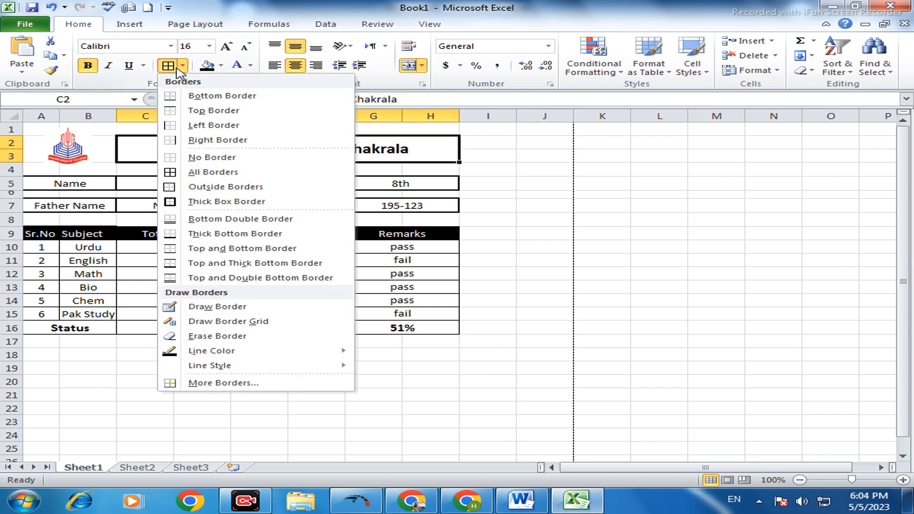
pyautogui.click(194, 200)
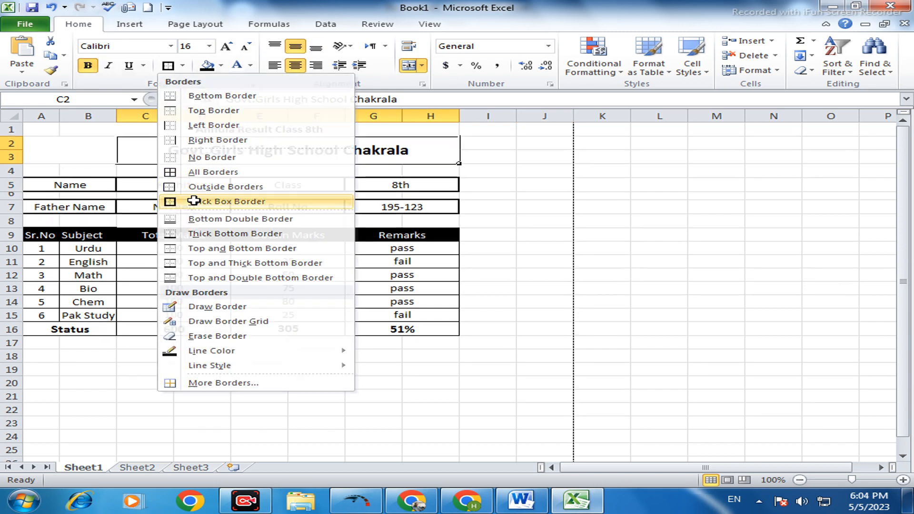
pyautogui.click(414, 203)
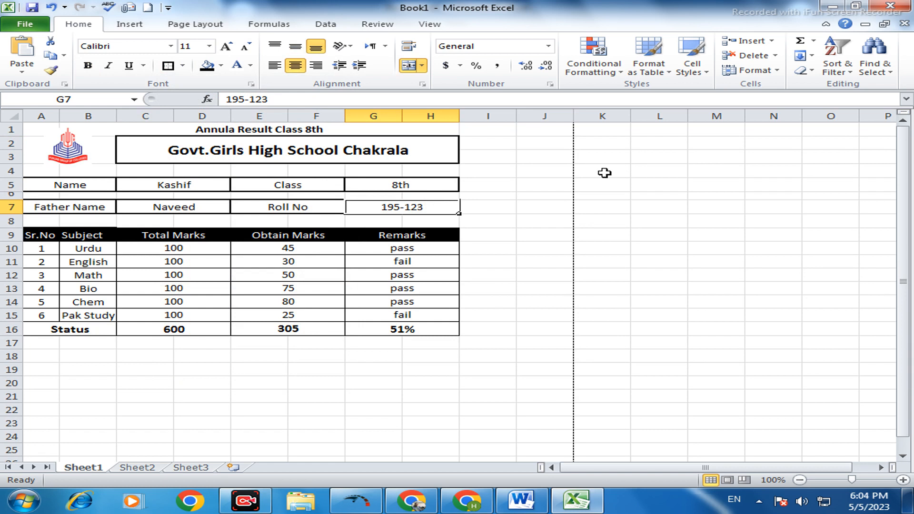
pyautogui.click(533, 220)
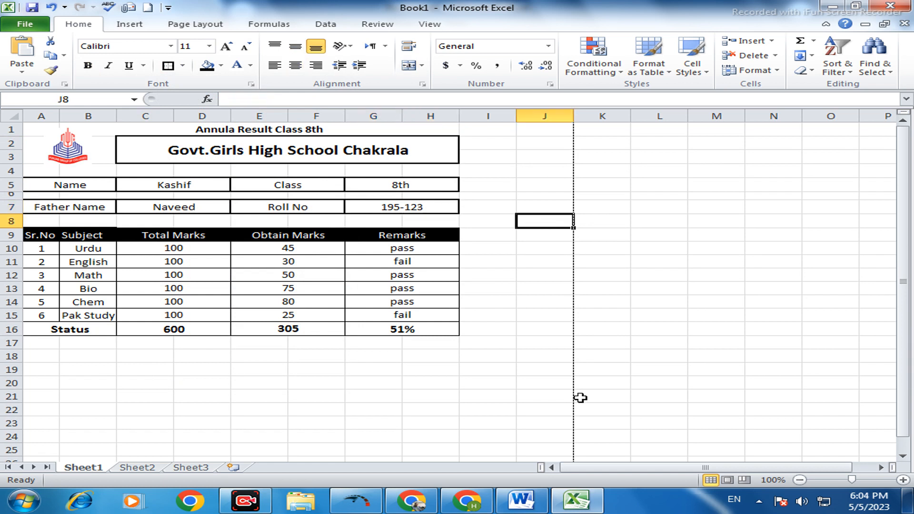
# - Check how the result card looks on the page in the print preview and return to the worksheet
pyautogui.click(552, 398)
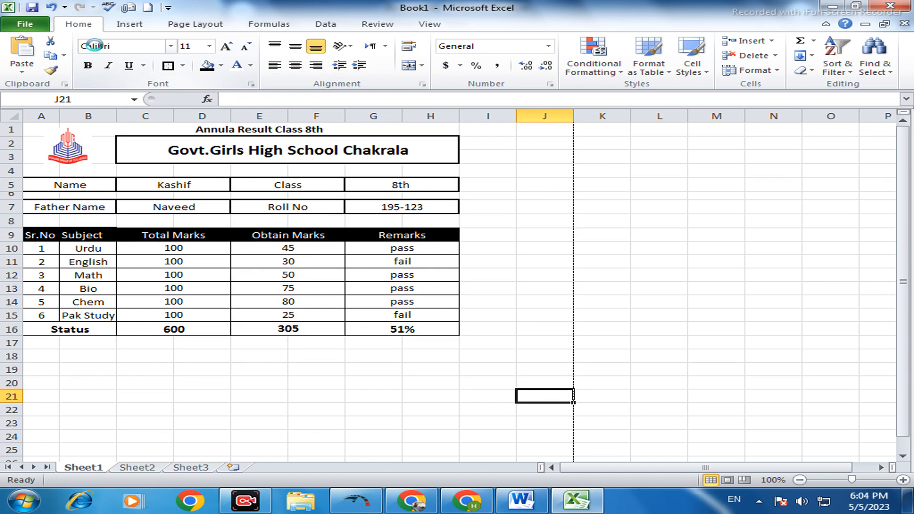
pyautogui.hotkey('ctrl', 'p')
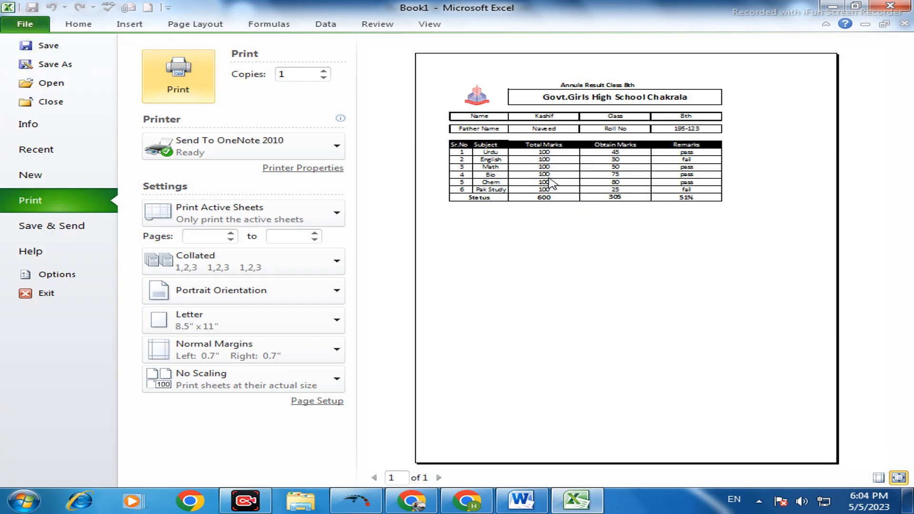
pyautogui.click(27, 24)
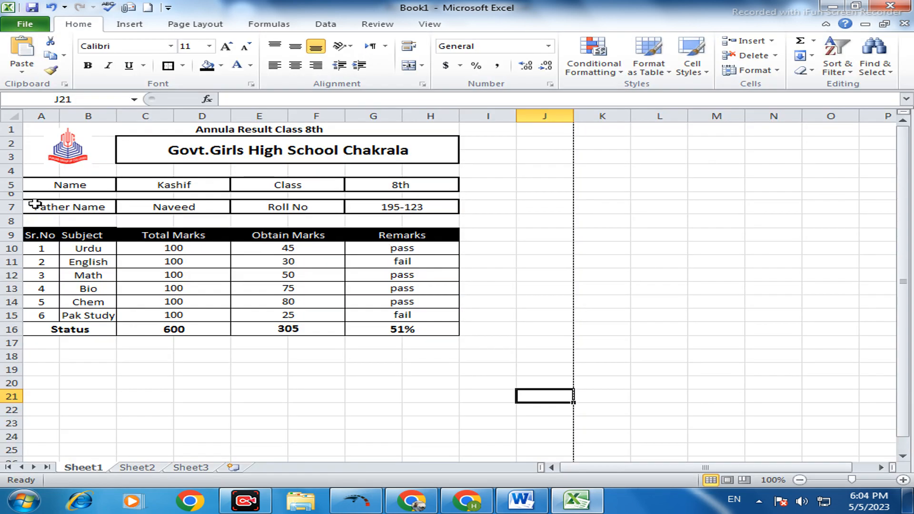
# - Increase the height of the six subject rows 10 to 15 evenly and widen the Subject column B to give Pak Study more room
pyautogui.moveTo(10, 248); pyautogui.dragTo(9, 317)
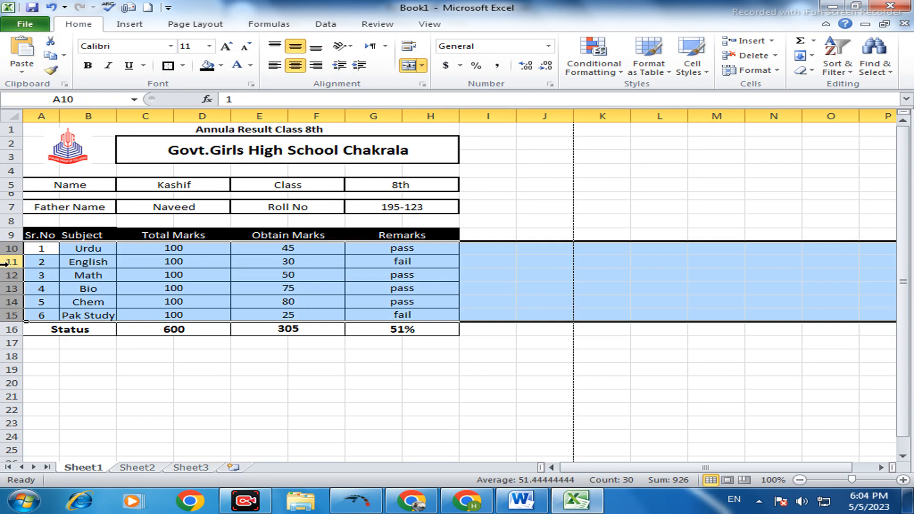
pyautogui.moveTo(15, 255); pyautogui.dragTo(17, 276)
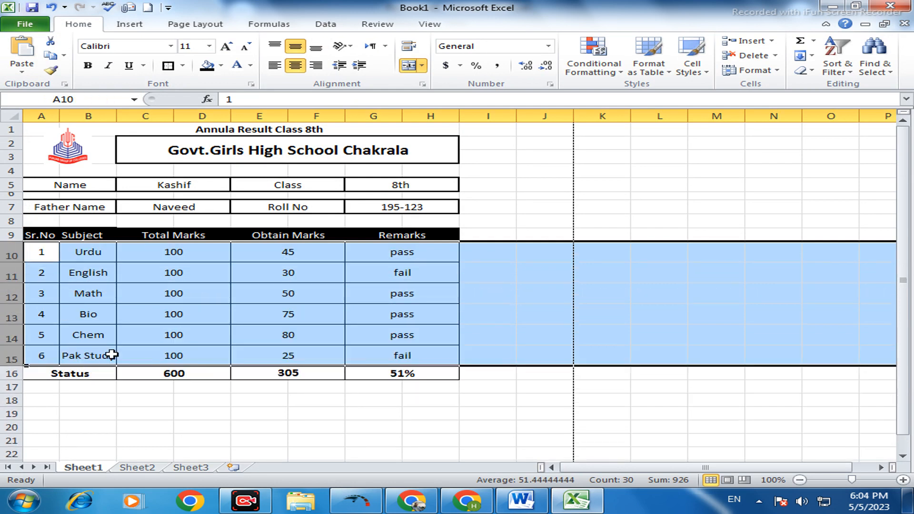
pyautogui.click(111, 114)
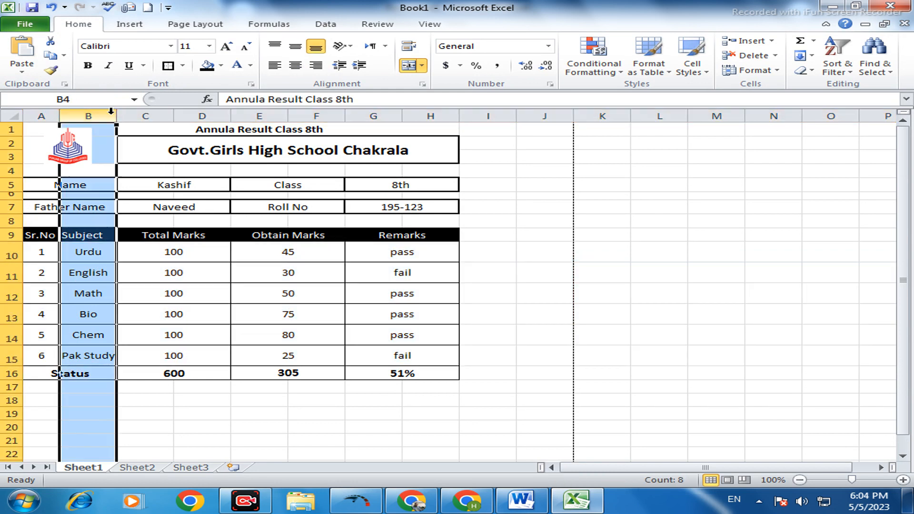
pyautogui.doubleClick(117, 114)
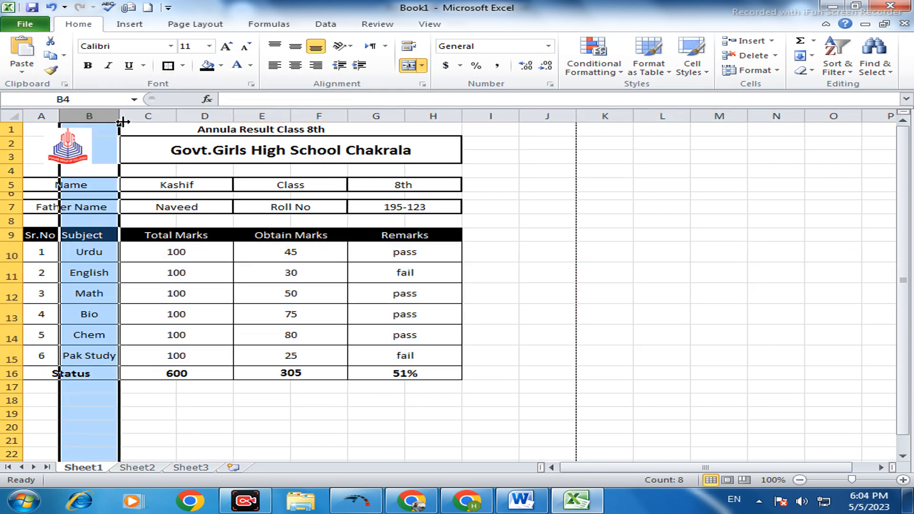
pyautogui.moveTo(122, 115); pyautogui.dragTo(137, 116)
pyautogui.click(222, 251)
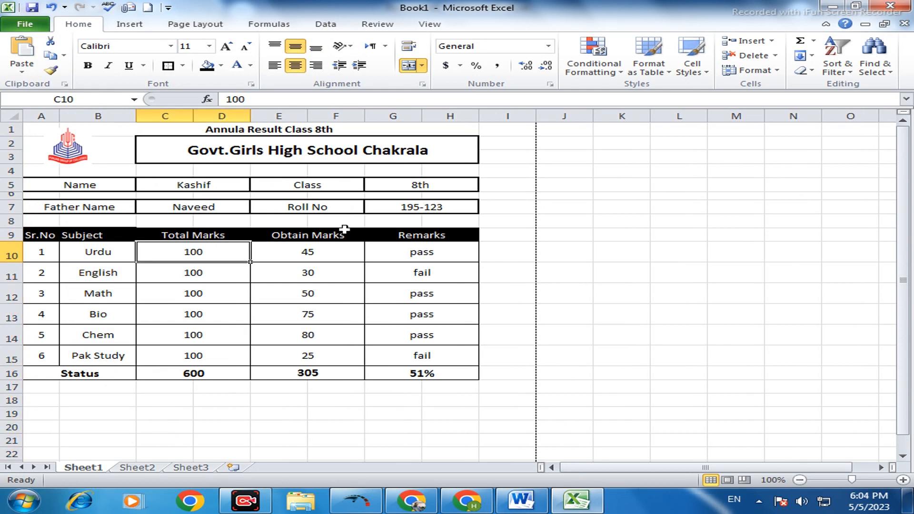
# - Make the Status row 16 taller than the subject rows above it
pyautogui.click(4, 373)
pyautogui.moveTo(25, 379); pyautogui.dragTo(22, 393)
# - Middle-align the contents of the Status row 16 vertically and enlarge its font size to 14
pyautogui.click(10, 381)
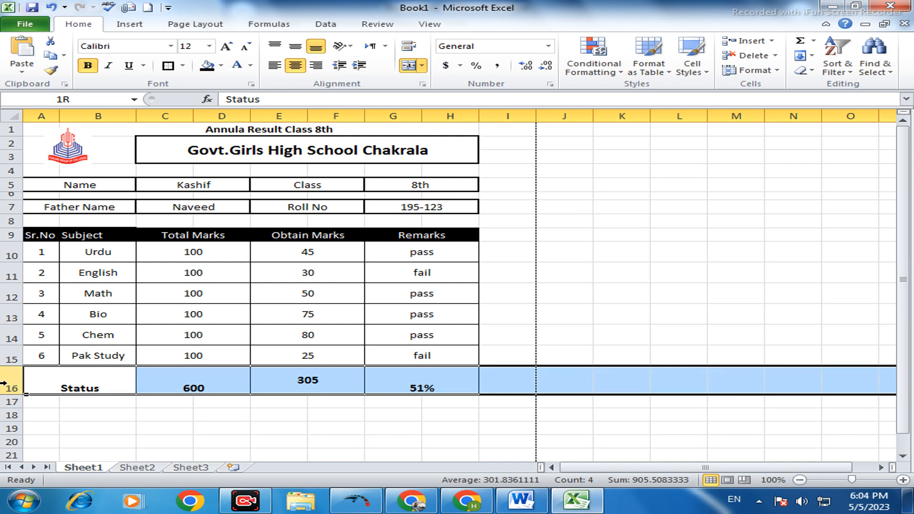
pyautogui.click(295, 47)
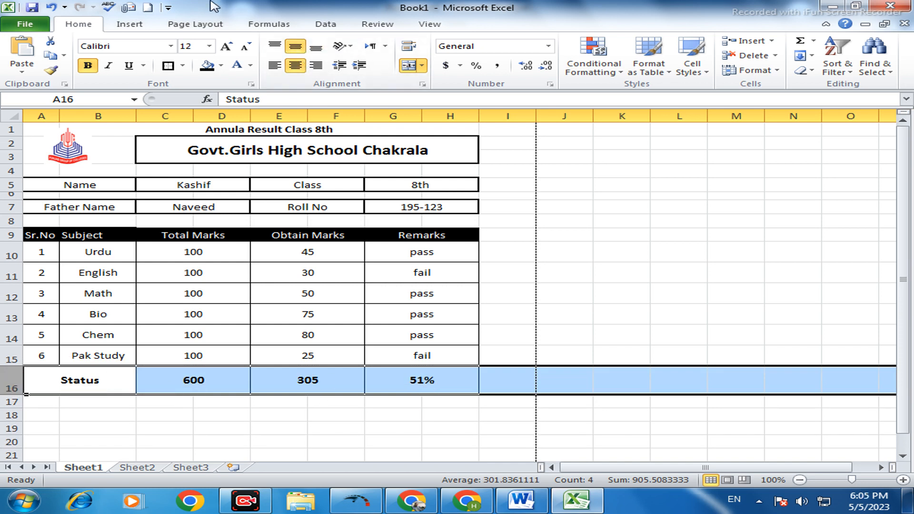
pyautogui.click(226, 47)
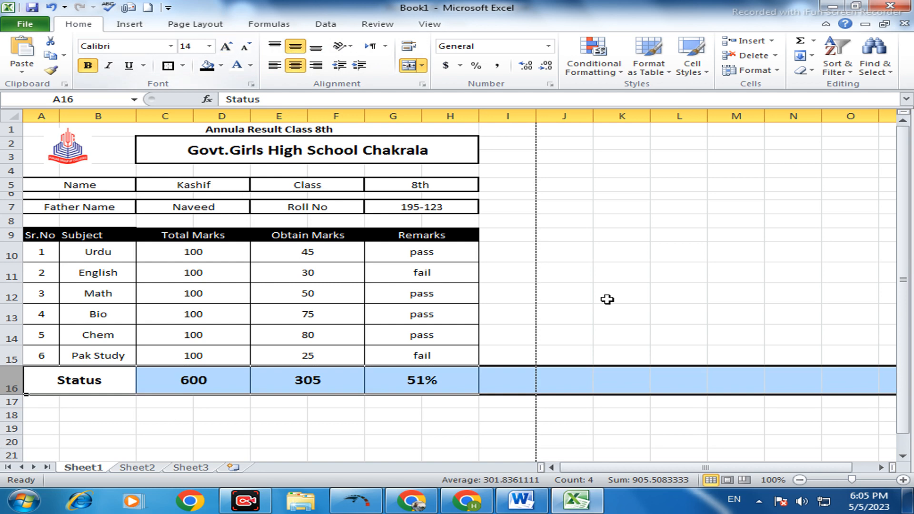
pyautogui.click(605, 273)
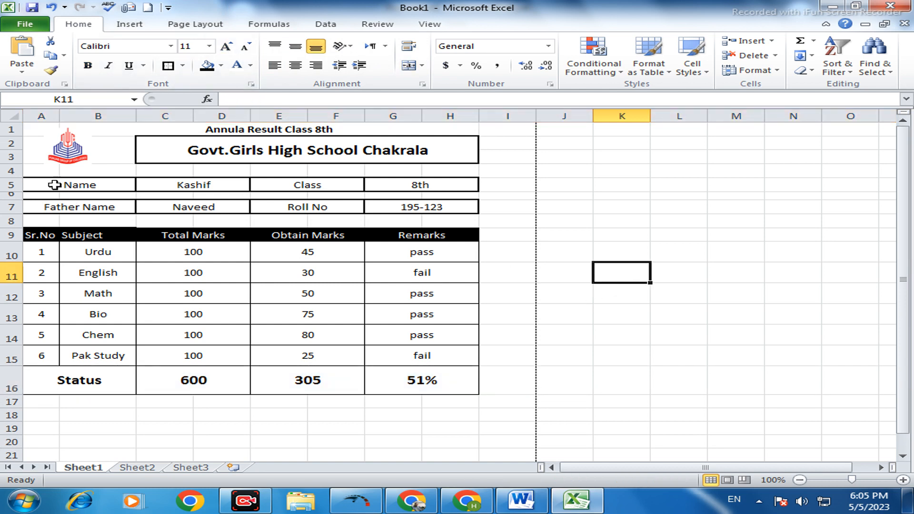
# - Make the student detail rows 5 and 7 bold and enlarge the font of both rows by one size
pyautogui.click(9, 185)
pyautogui.click(87, 65)
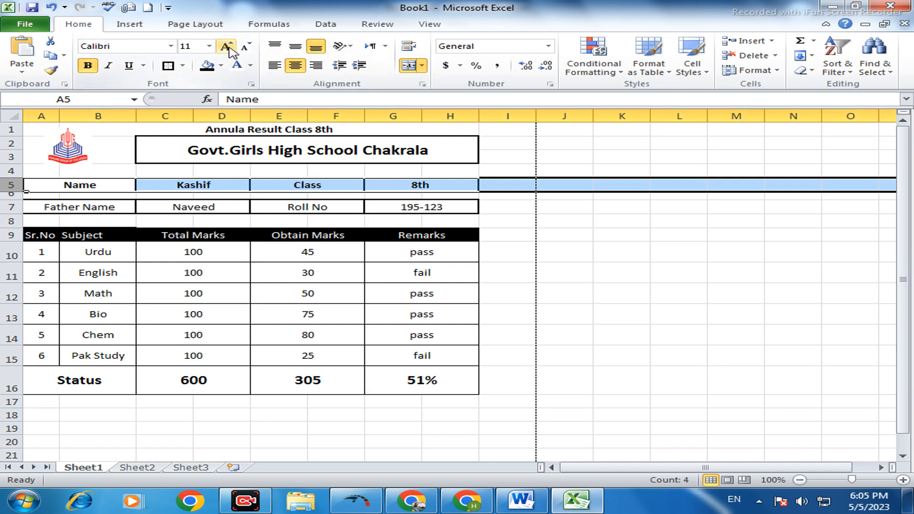
pyautogui.click(226, 47)
pyautogui.click(10, 207)
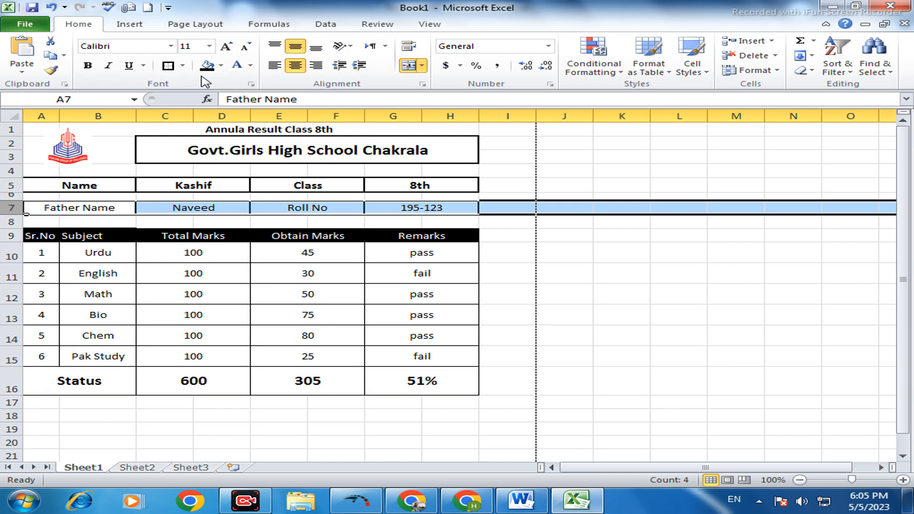
pyautogui.click(88, 65)
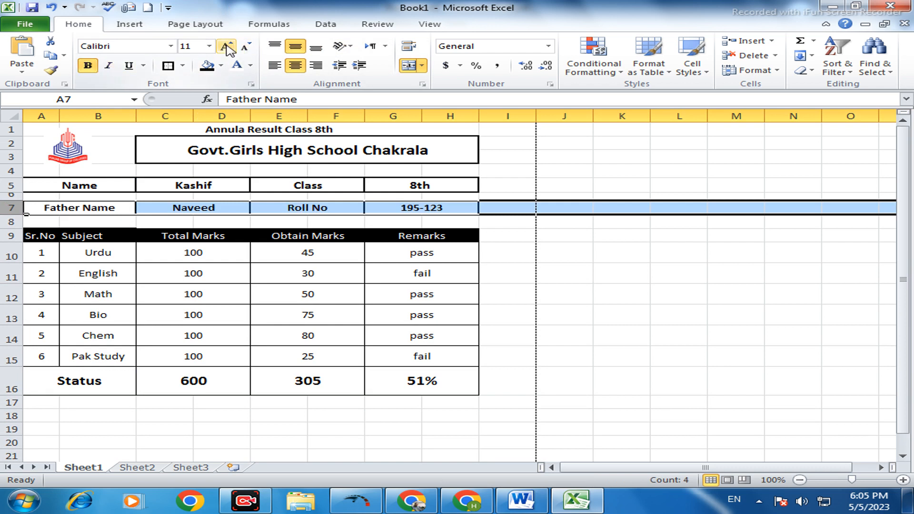
pyautogui.click(232, 47)
pyautogui.click(405, 354)
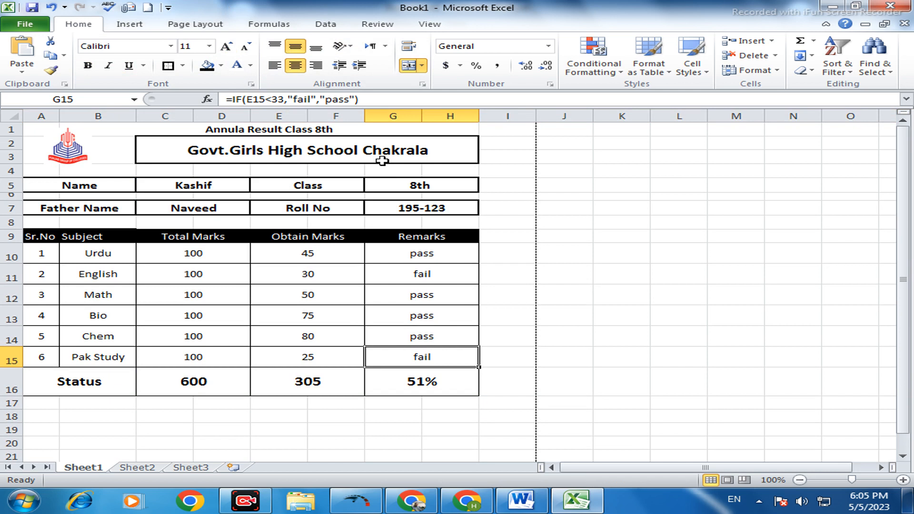
pyautogui.click(532, 382)
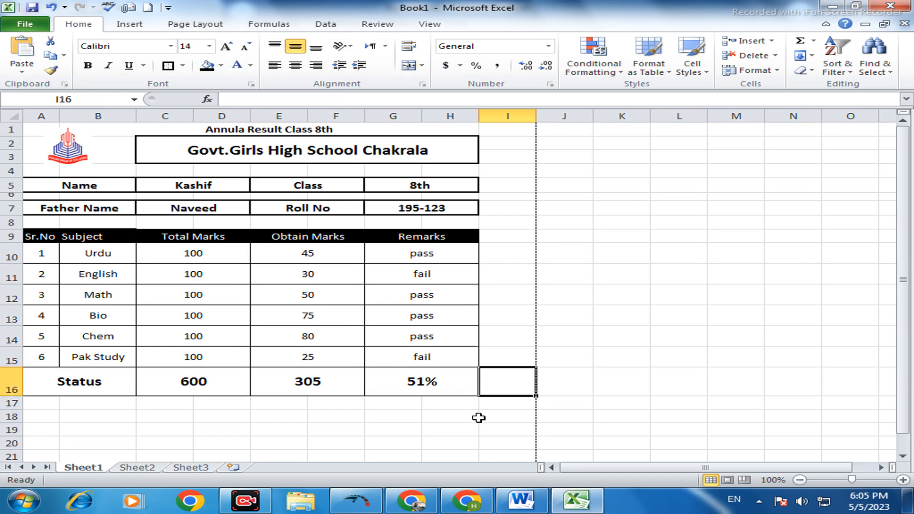
pyautogui.scroll(-3, 509, 408)
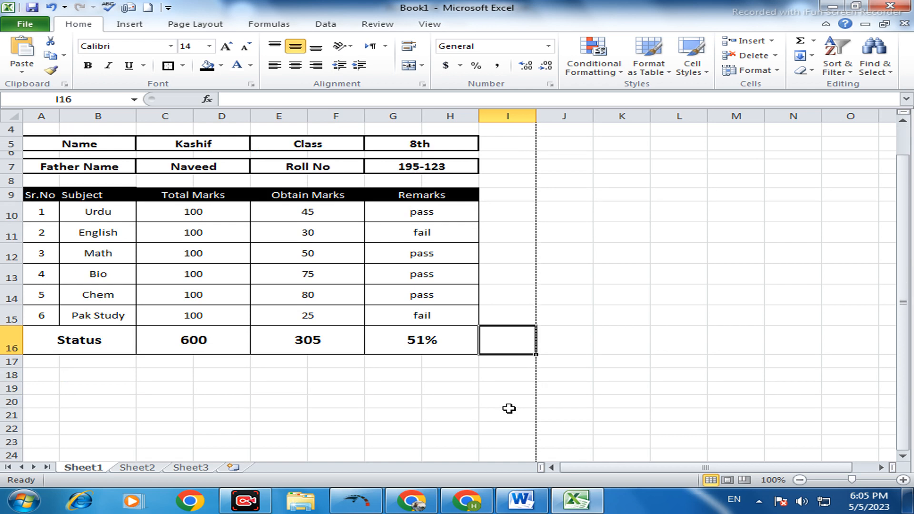
pyautogui.scroll(1, 508, 409)
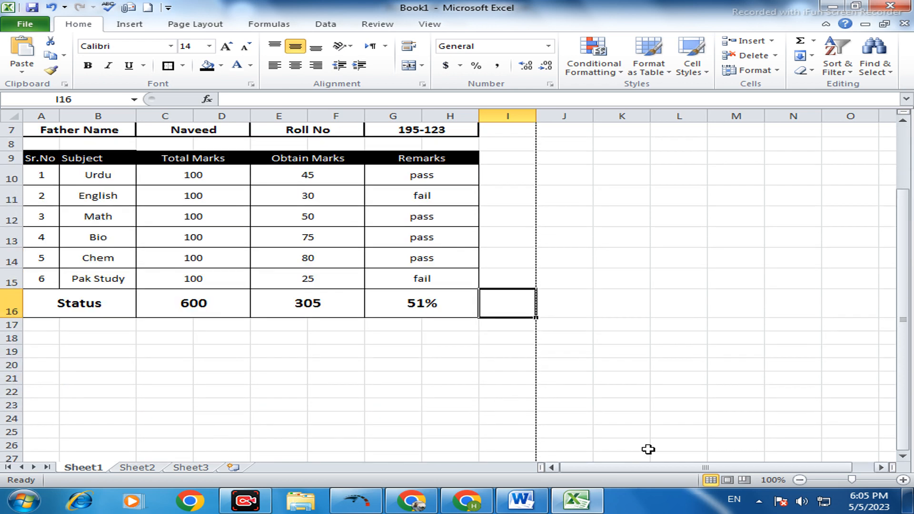